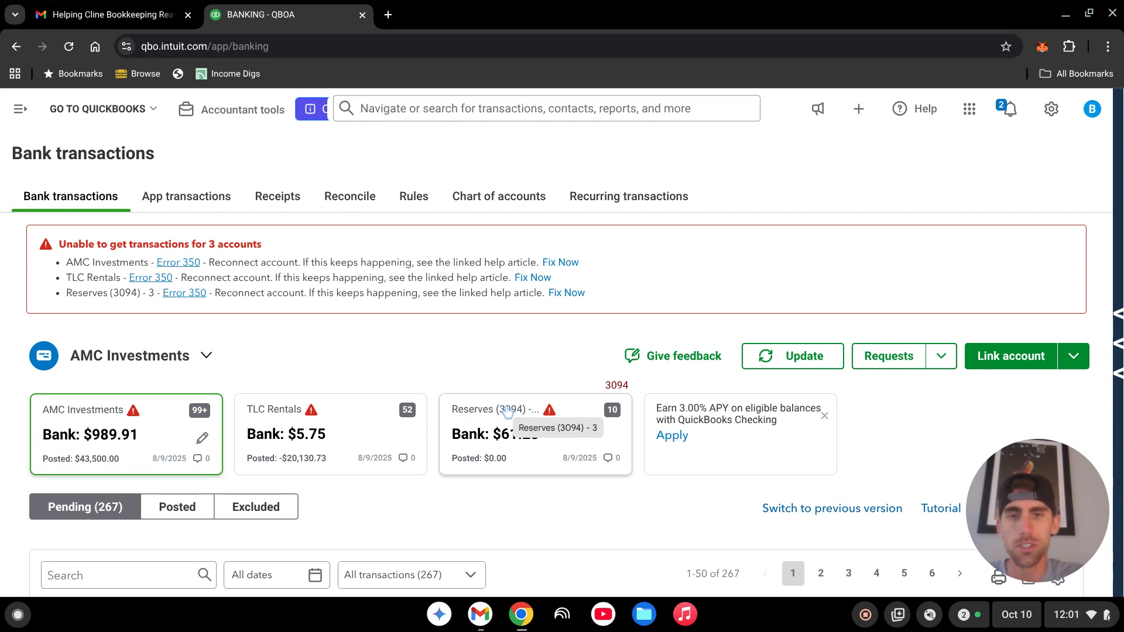
- Open the chart of accounts and examine the salesperson sub-accounts listed under Commissions payable
click(492, 195)
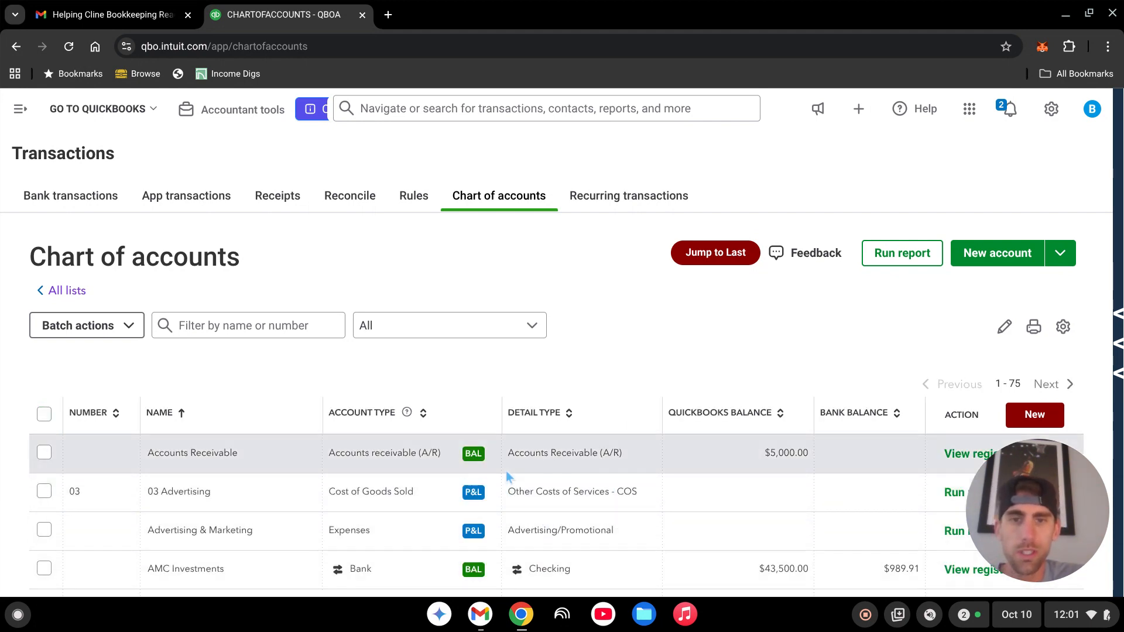
scroll(448, 475, down, 8)
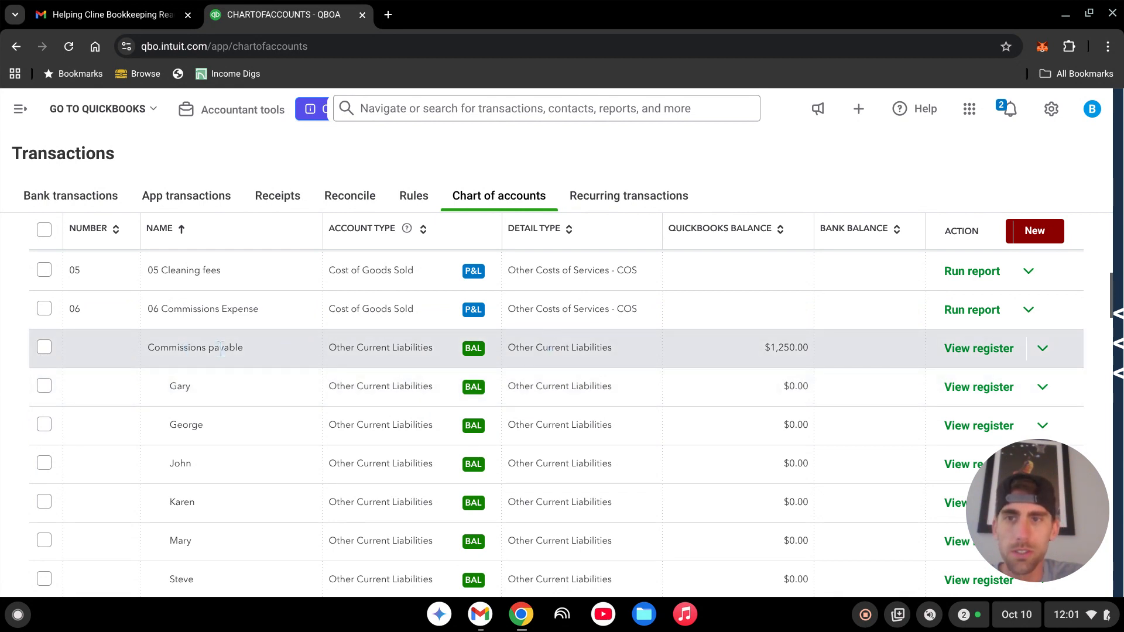
scroll(234, 353, down, 2)
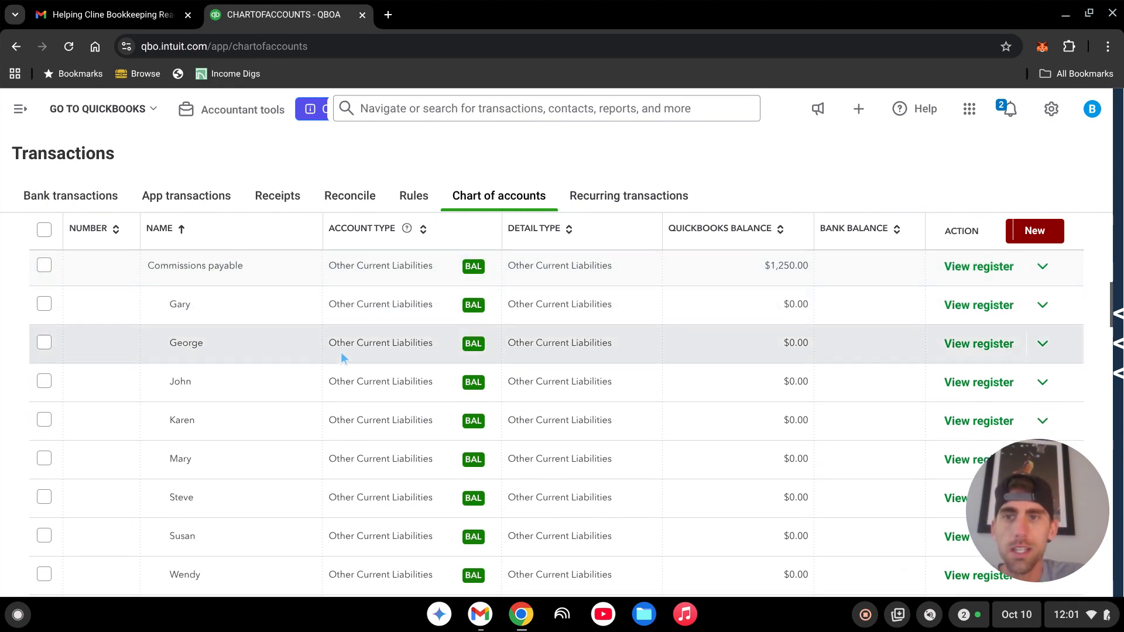
scroll(240, 480, down, 1)
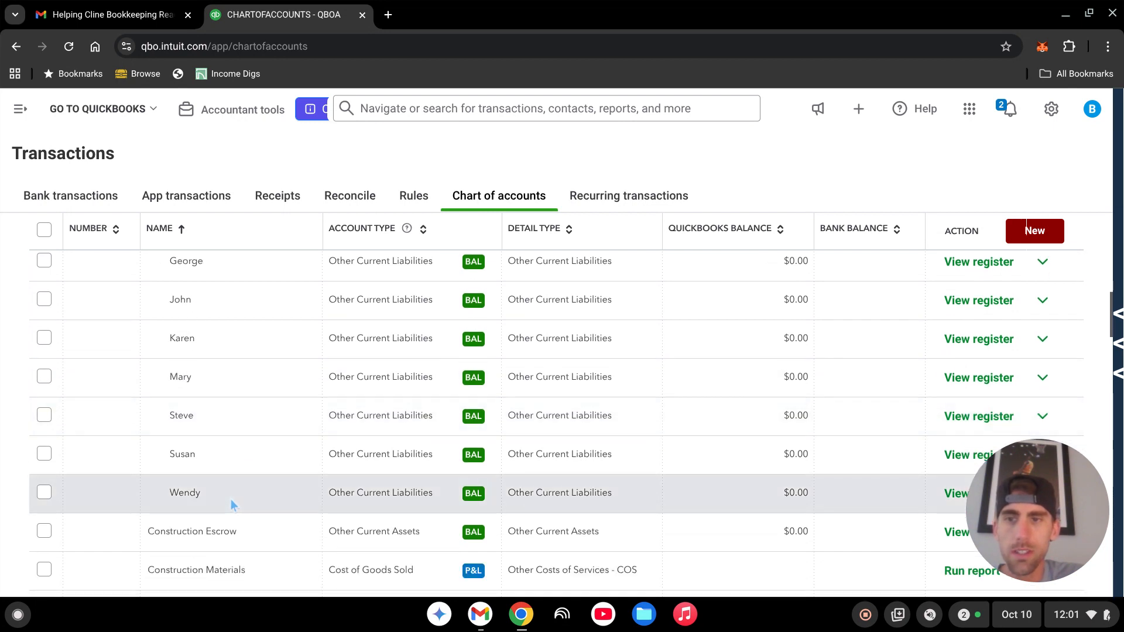
scroll(237, 503, up, 1)
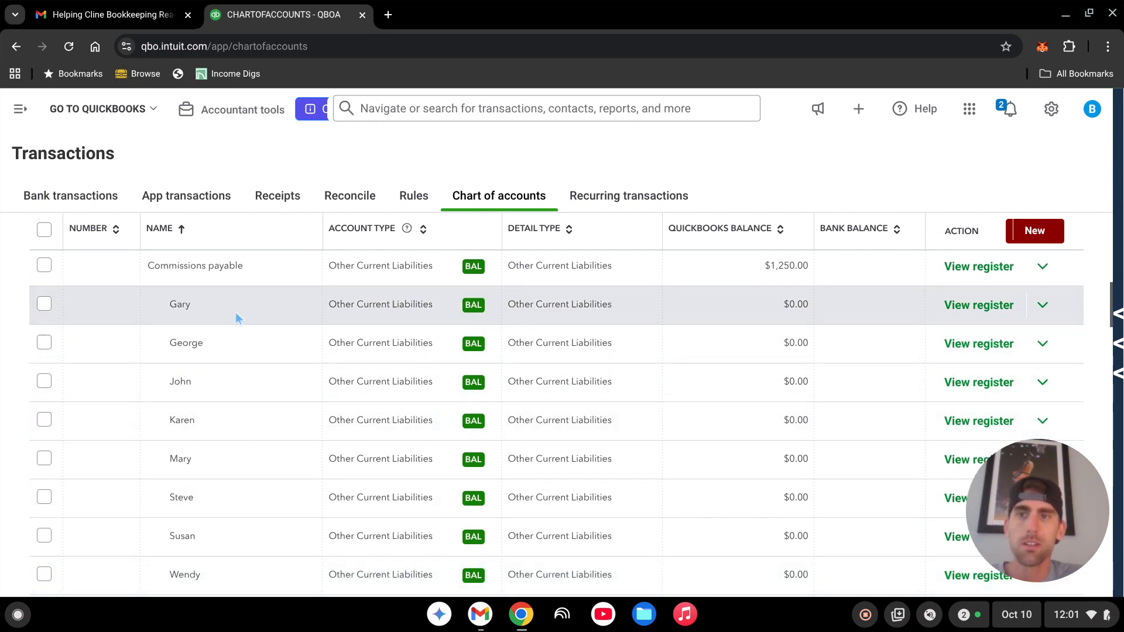
scroll(263, 427, down, 1)
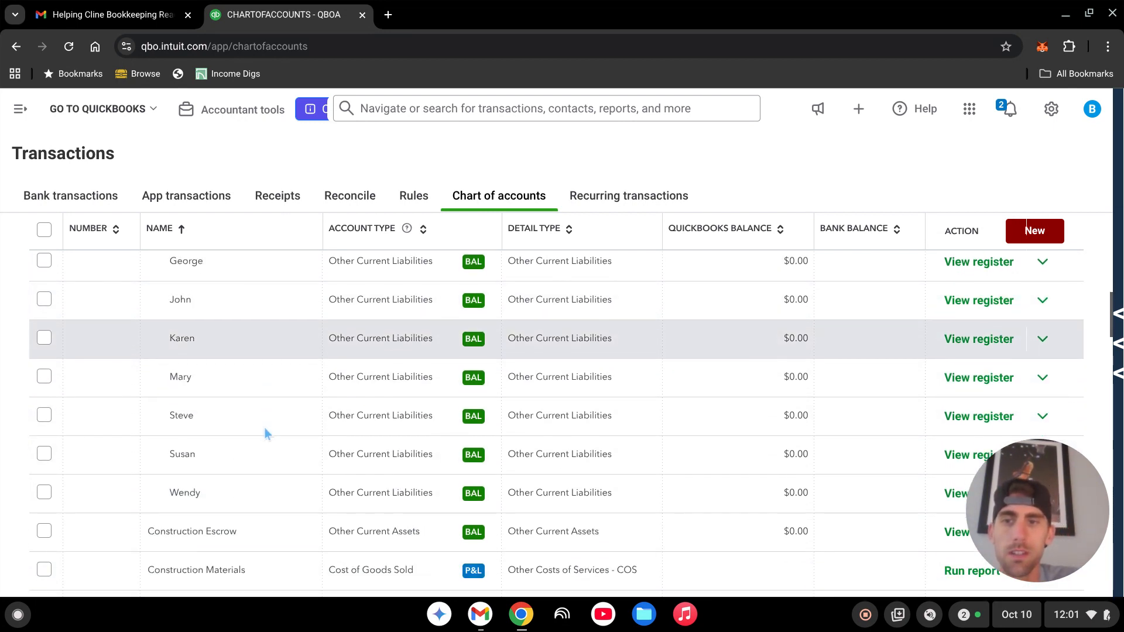
scroll(265, 438, up, 2)
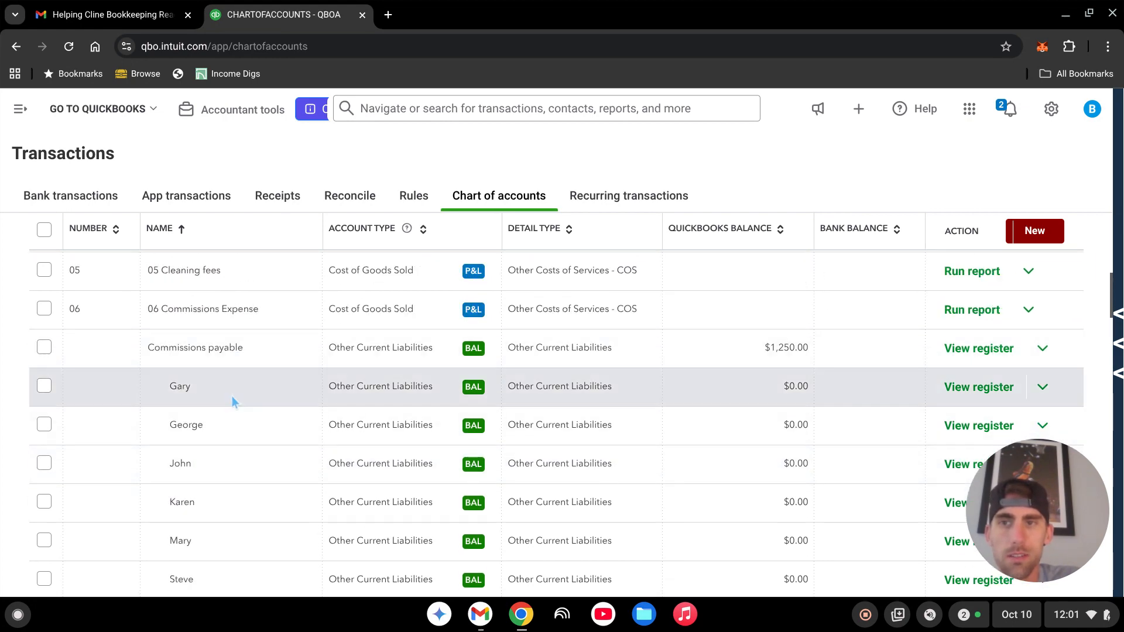
- Open the products and services list and examine the commissions, Sales Income and Wages Payable items
click(1049, 112)
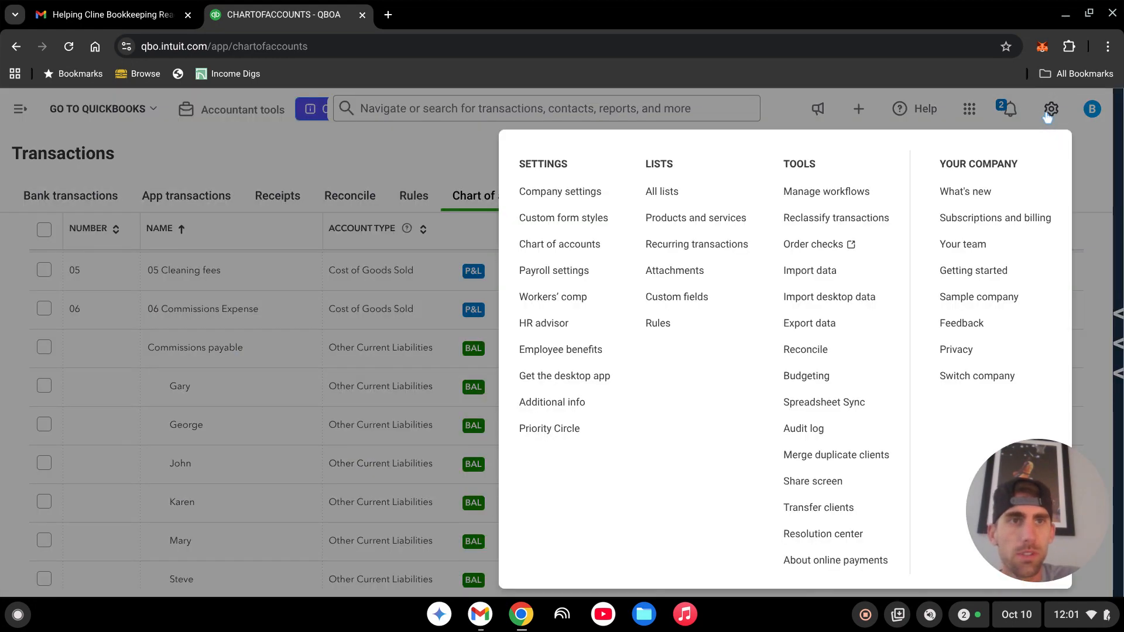
click(694, 219)
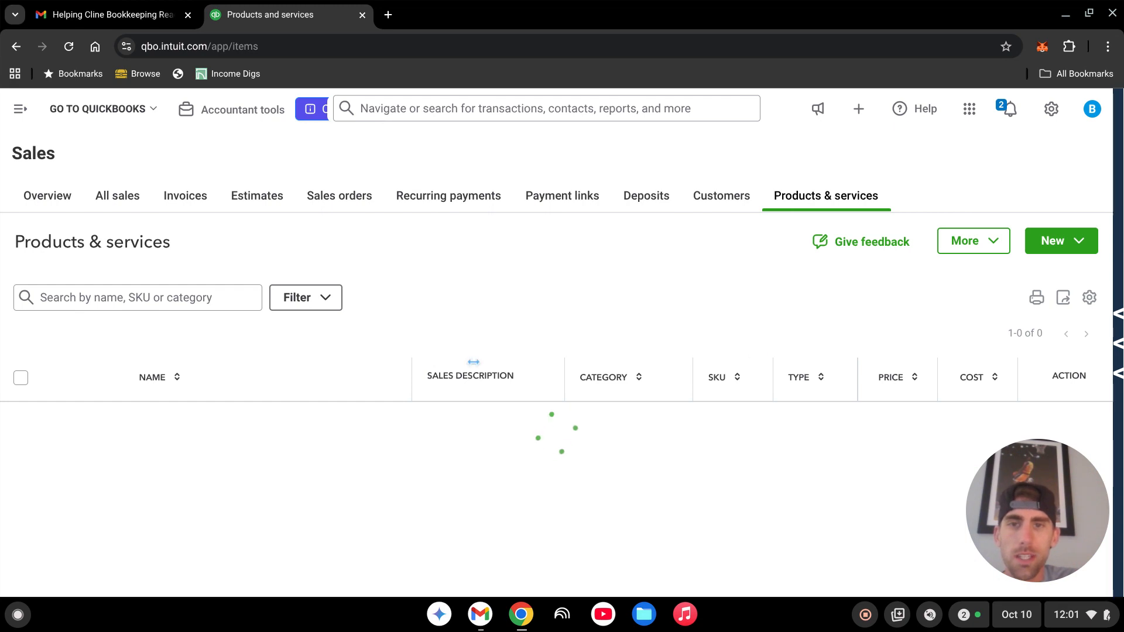
scroll(474, 442, down, 10)
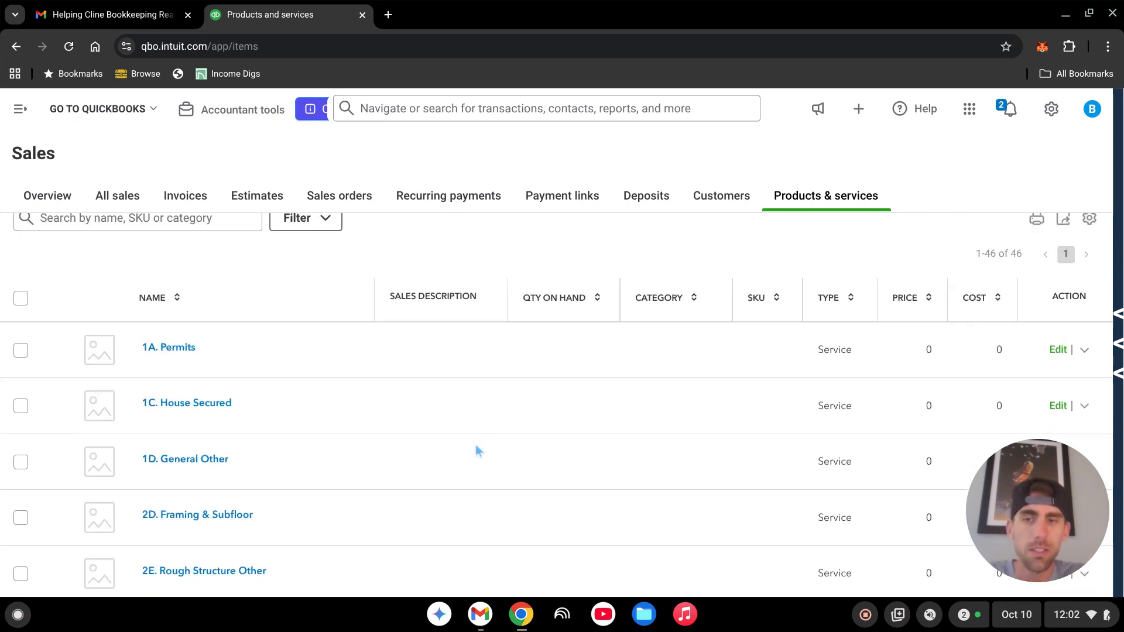
scroll(486, 424, down, 12)
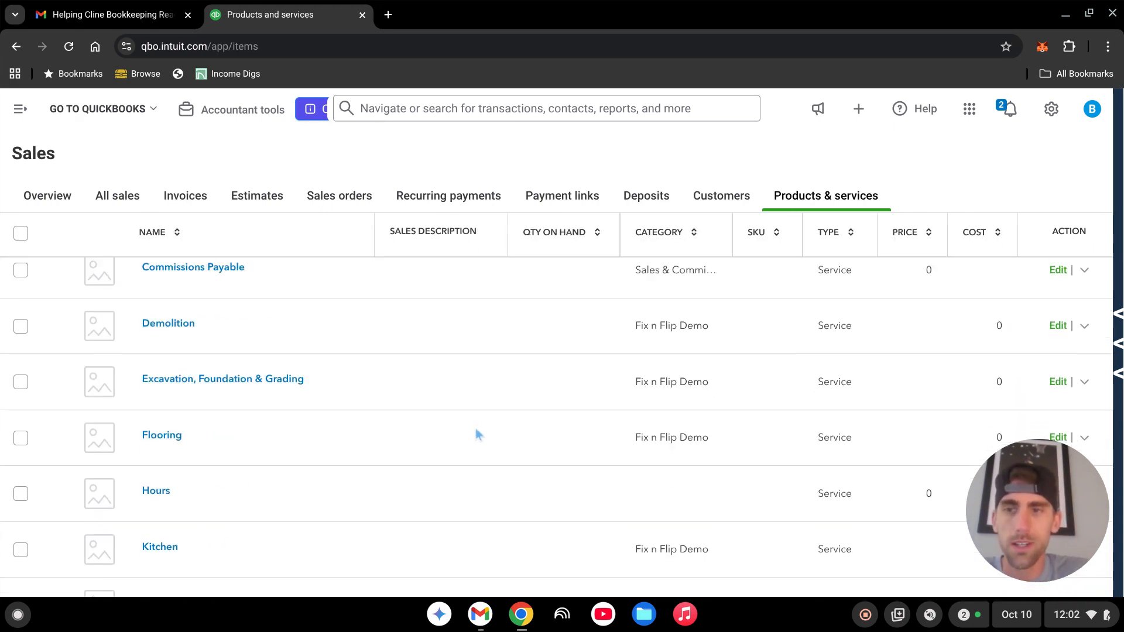
scroll(484, 451, up, 3)
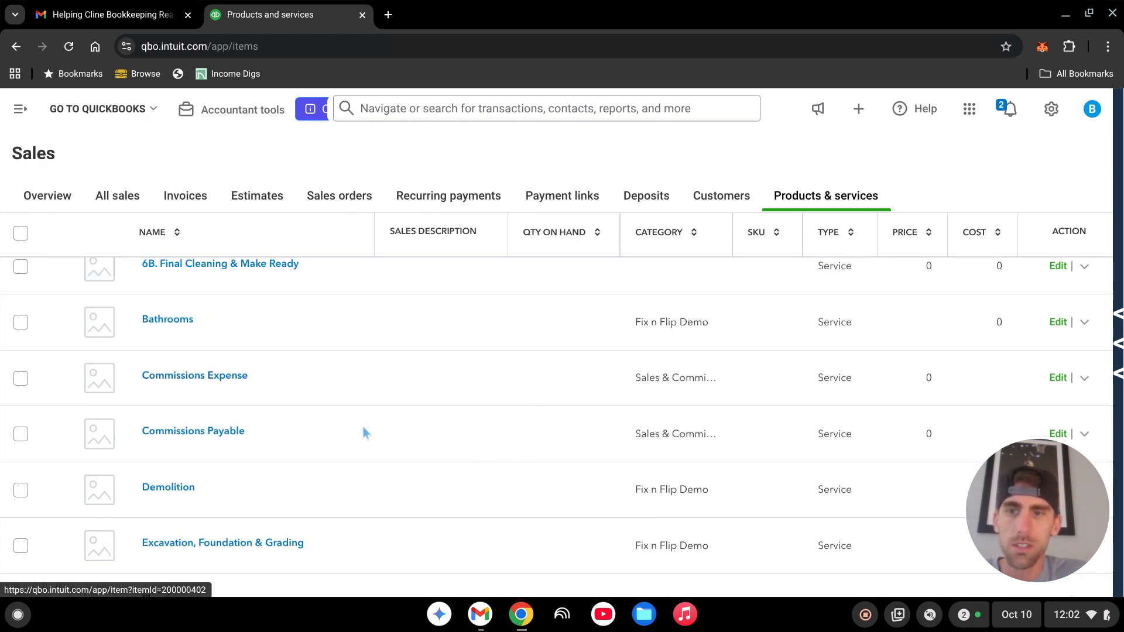
scroll(359, 425, down, 2)
scroll(394, 534, down, 10)
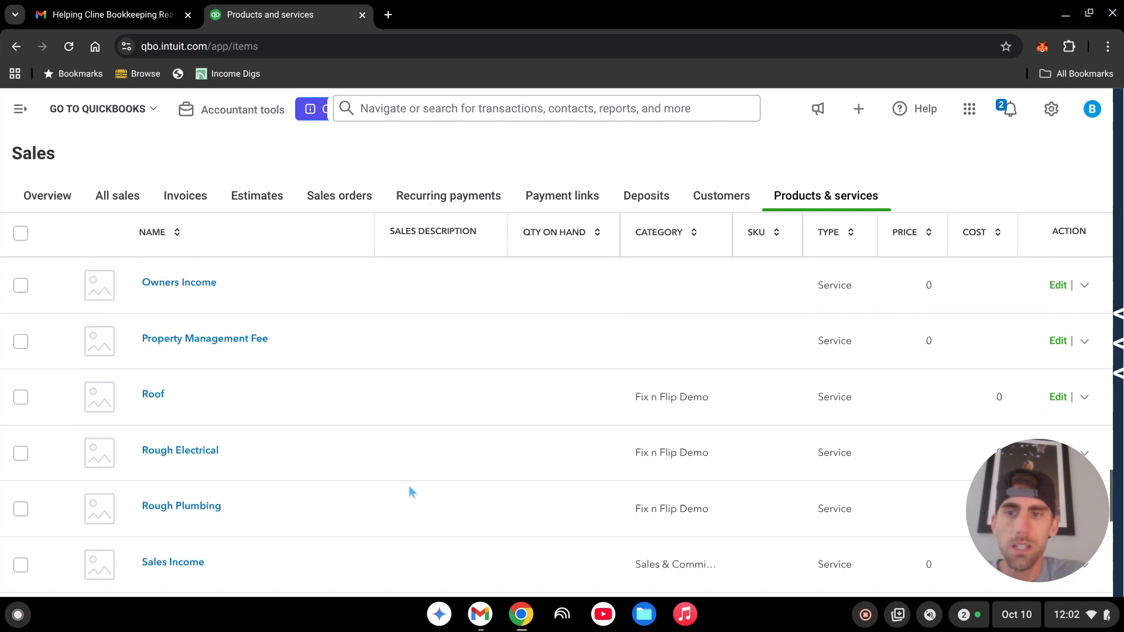
scroll(415, 482, down, 2)
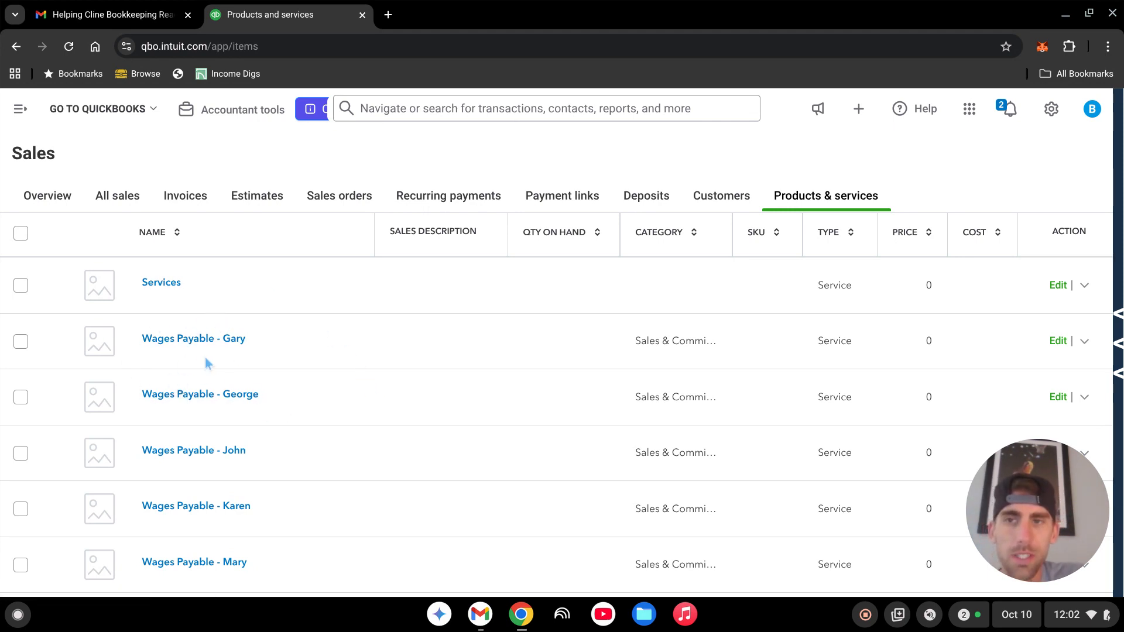
scroll(261, 359, down, 4)
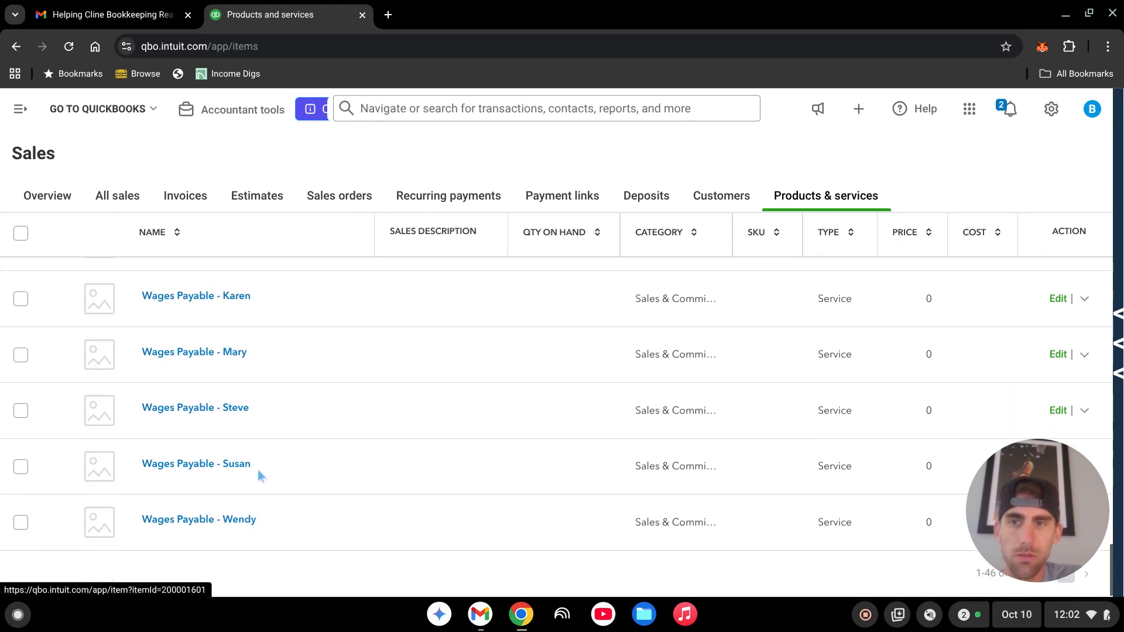
scroll(262, 440, up, 3)
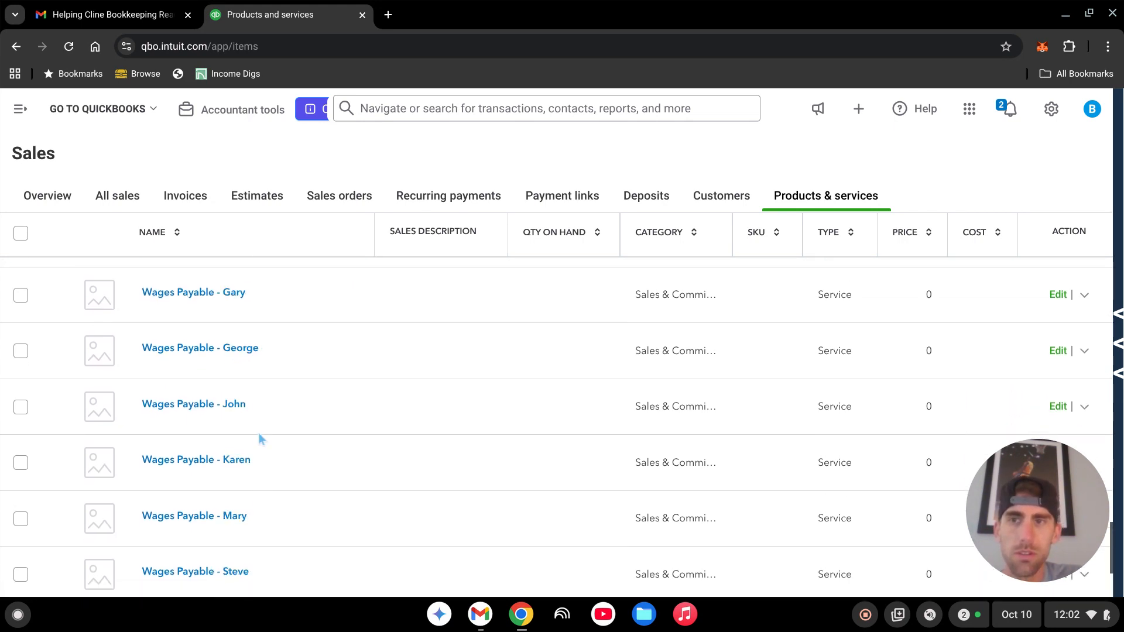
- Inspect the category and income account of the first Wages Payable item, and close it without changes
click(1057, 296)
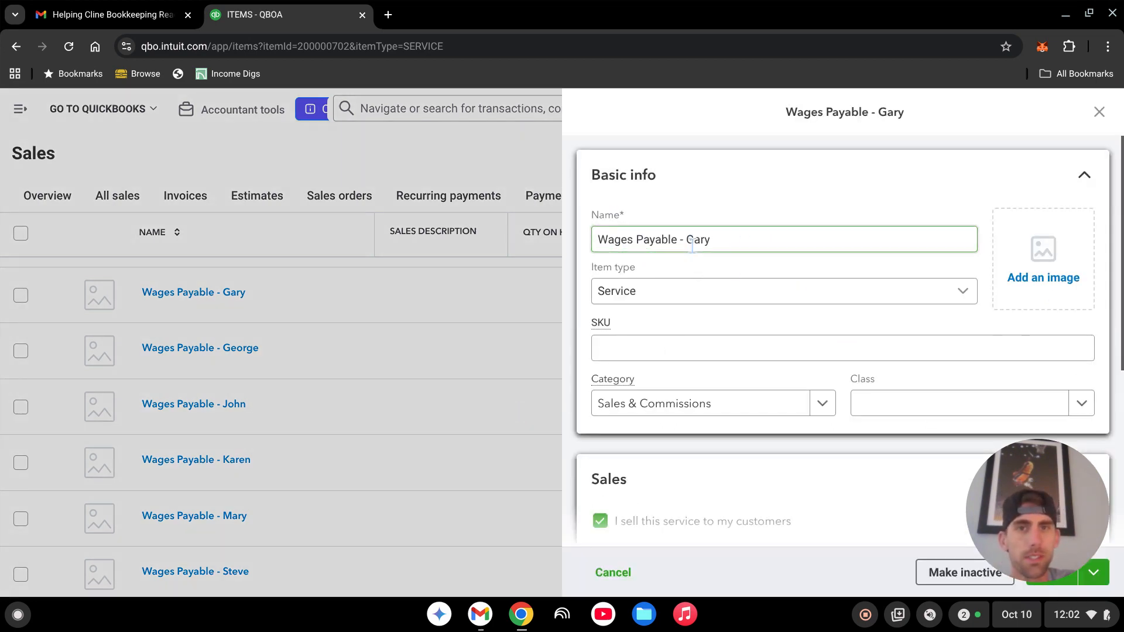
scroll(790, 297, down, 4)
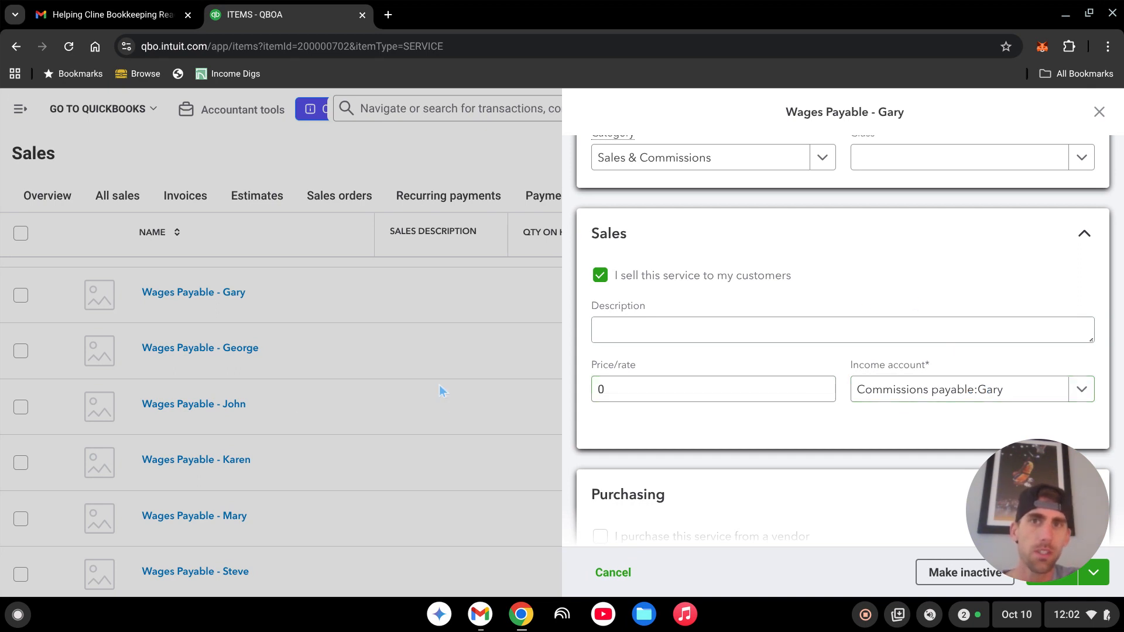
click(1099, 112)
scroll(524, 351, up, 11)
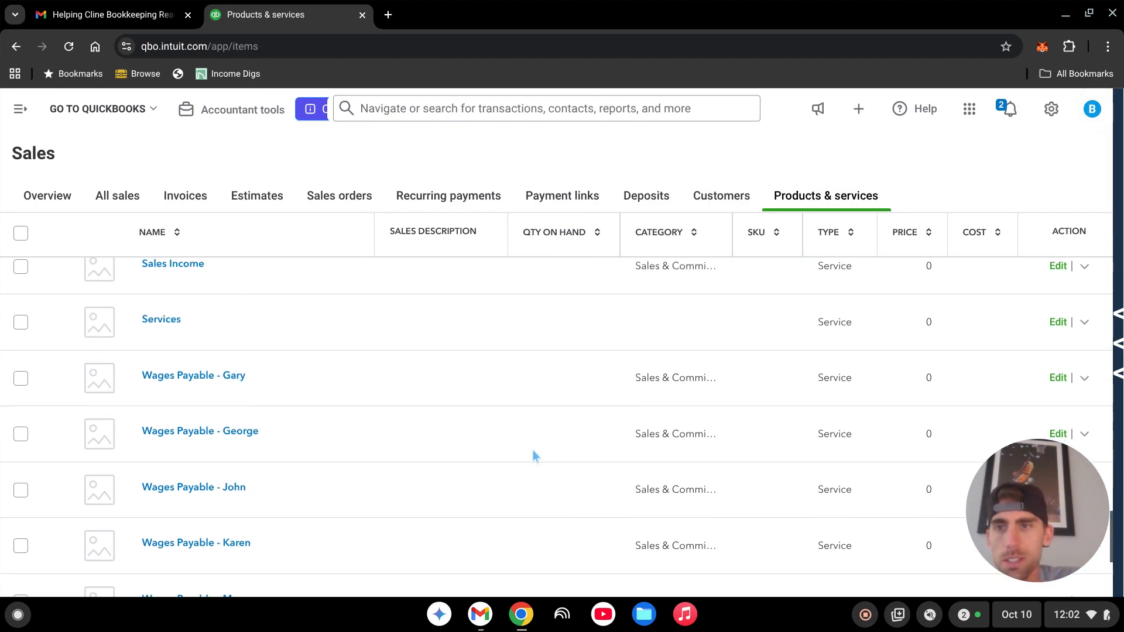
- Create a new invoice and select Cigna as the customer
click(23, 115)
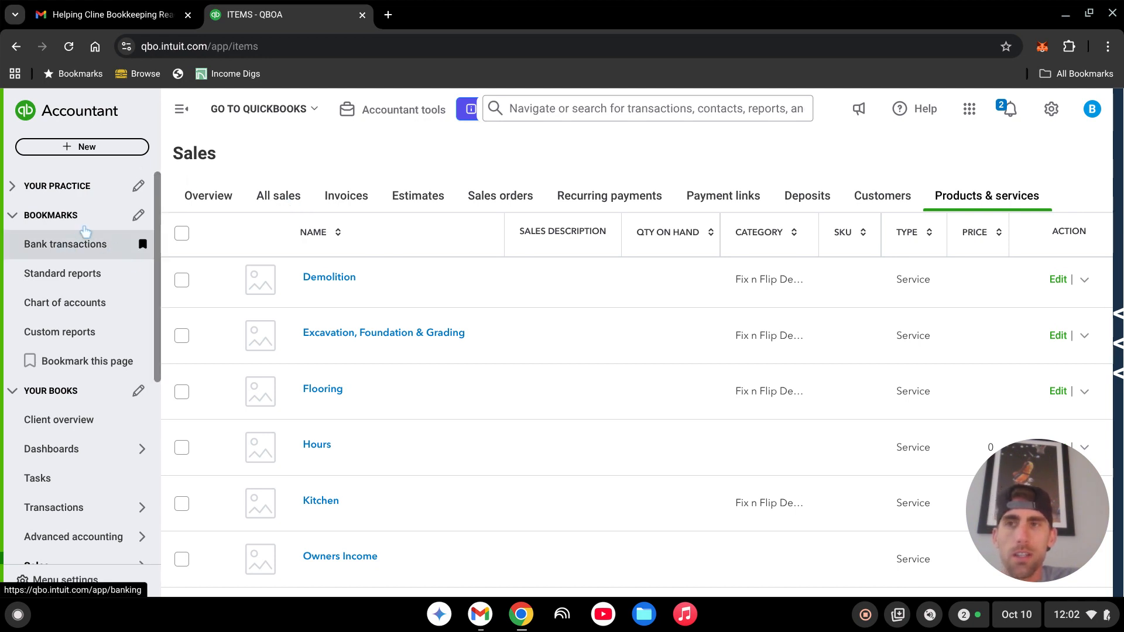
click(91, 153)
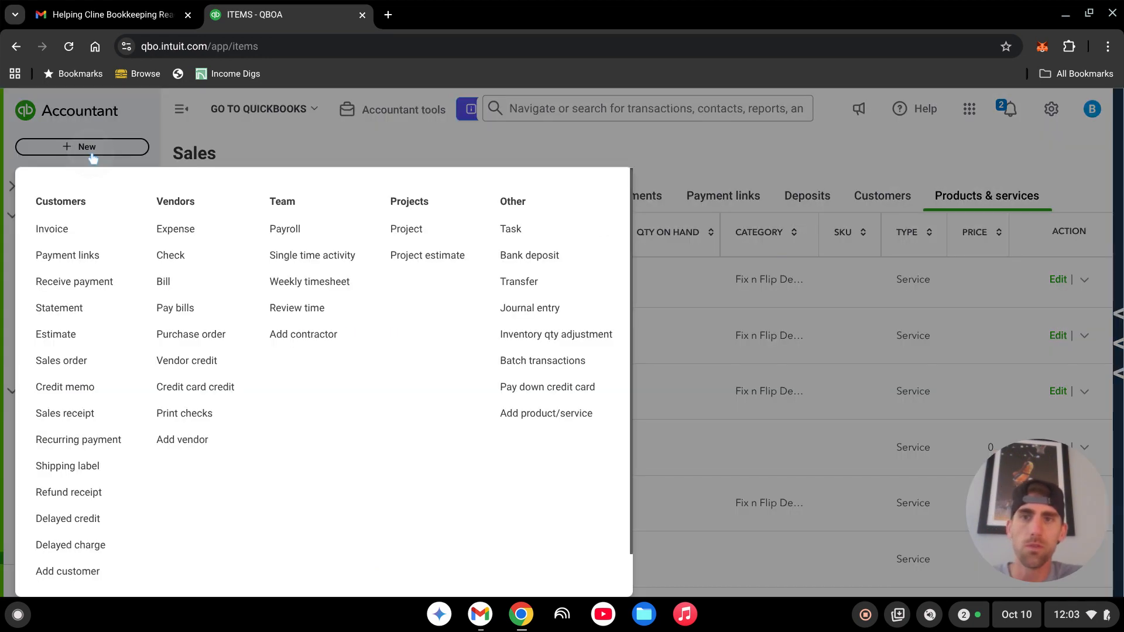
click(59, 231)
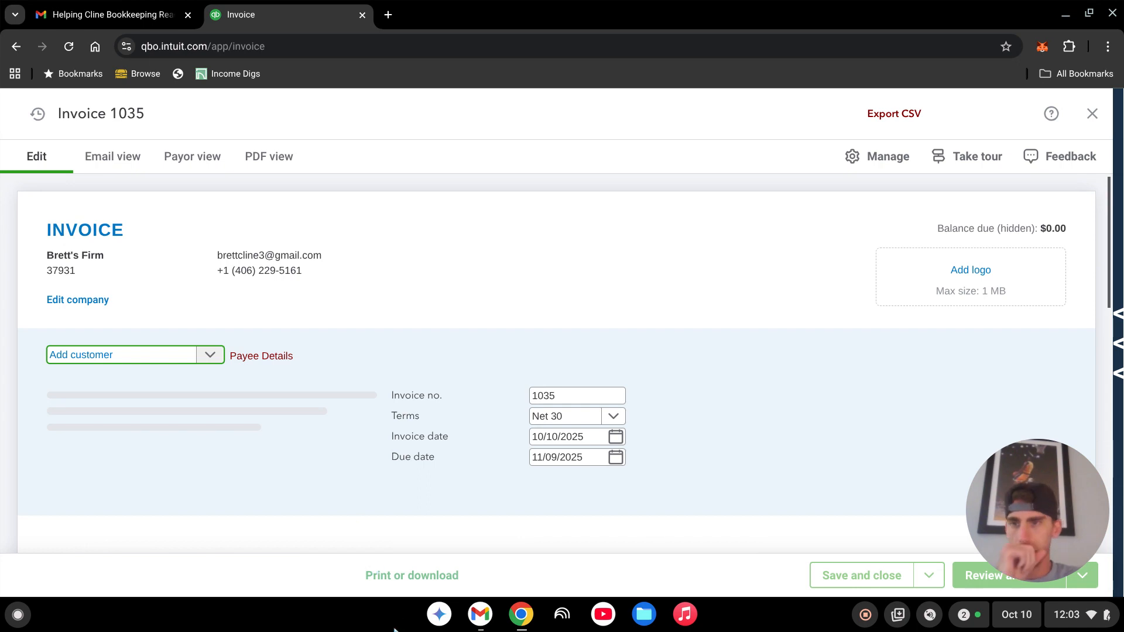
scroll(232, 444, down, 2)
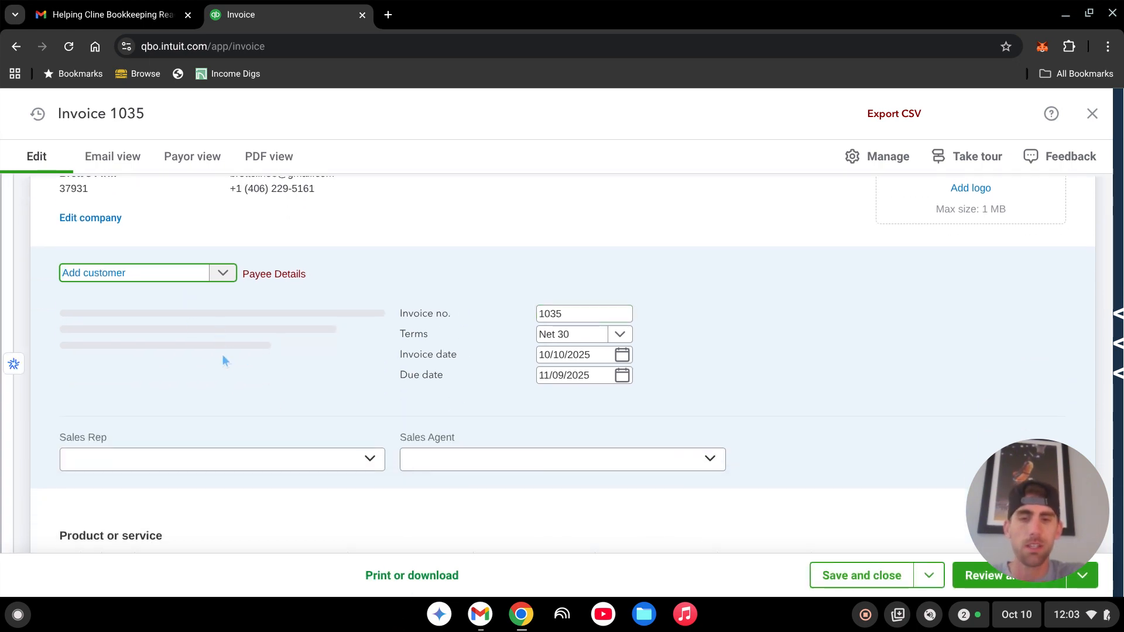
text(cign)
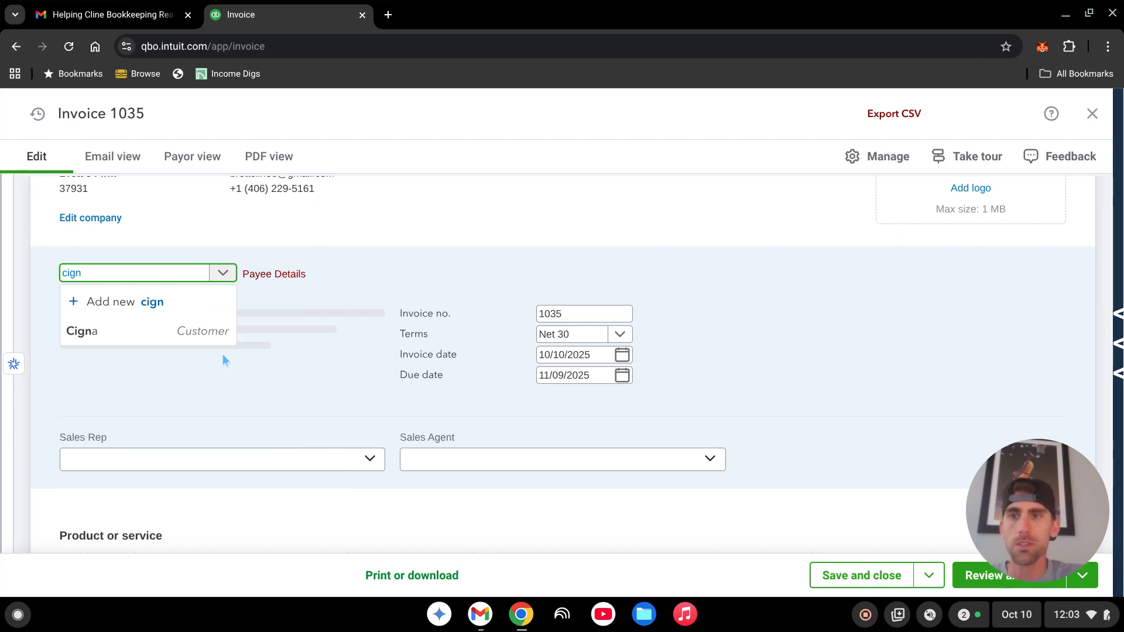
click(79, 332)
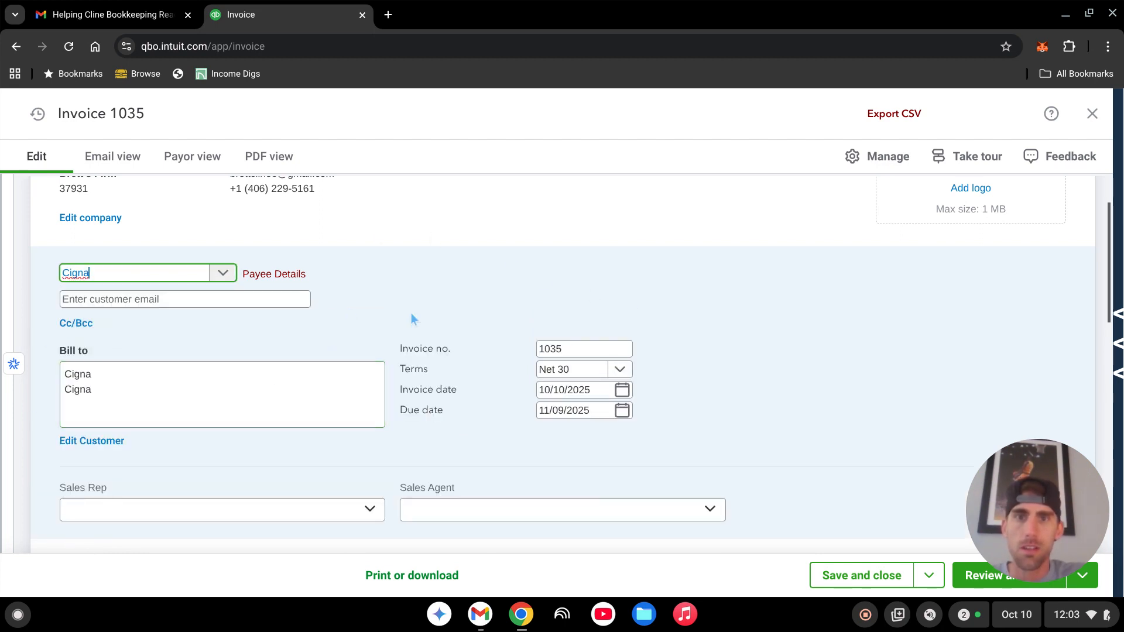
- Set the invoice date to 06/12/2018
scroll(451, 305, down, 1)
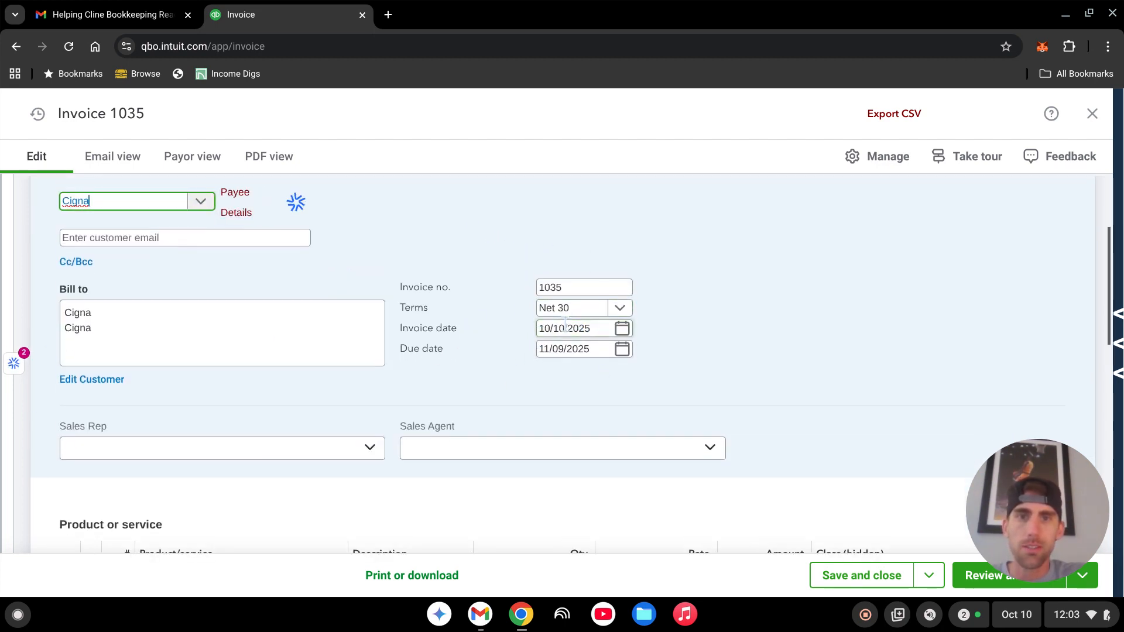
click(565, 327)
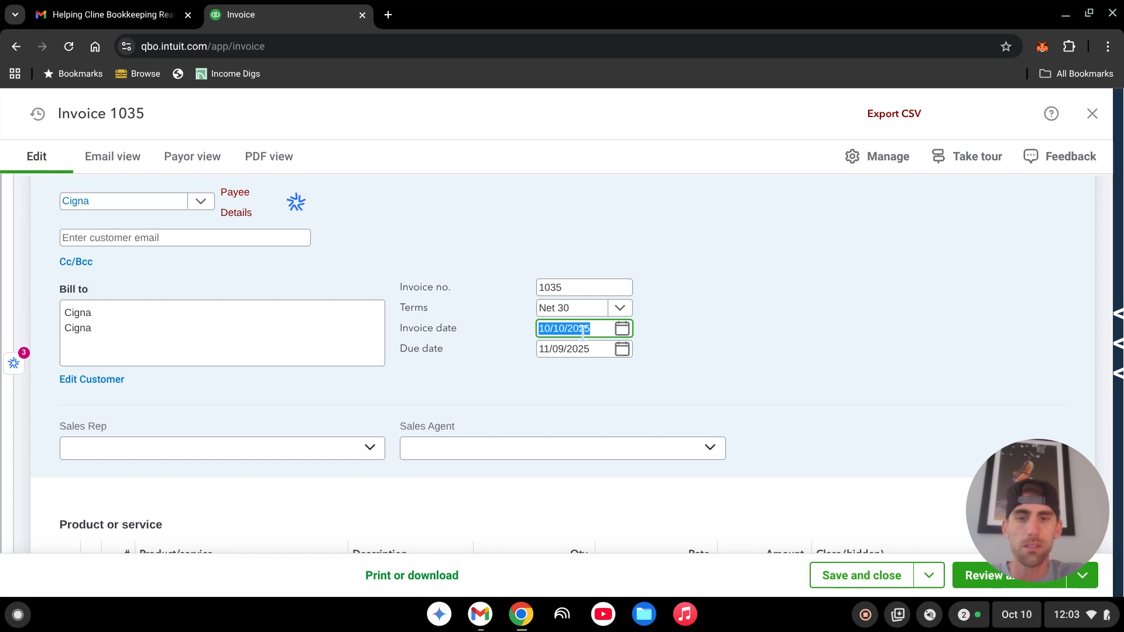
text(6)
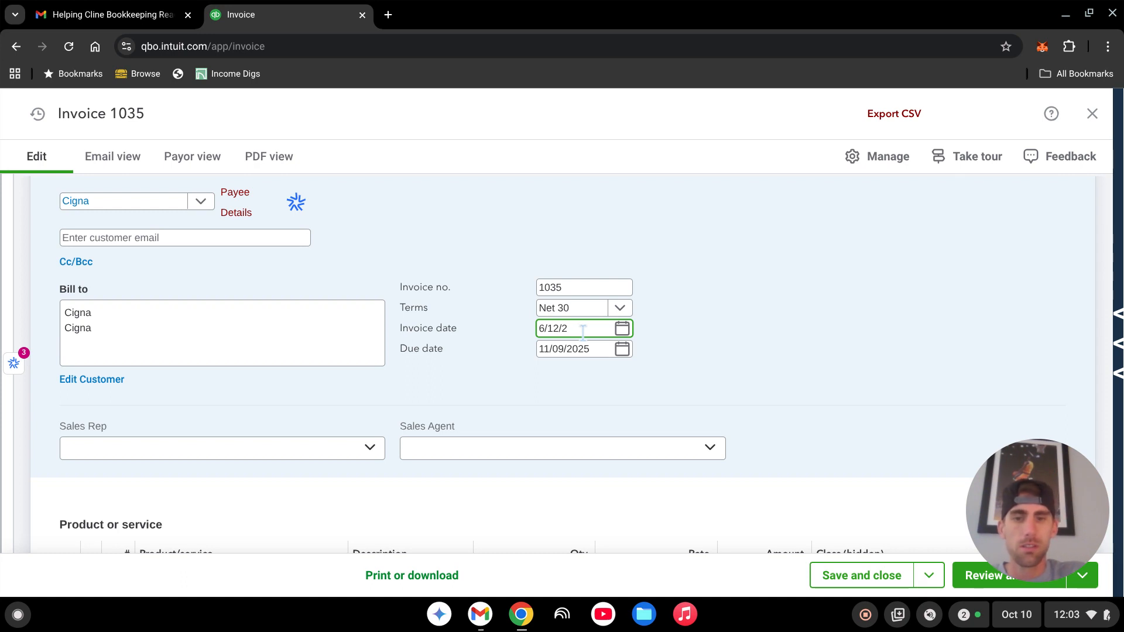
click(807, 356)
- Assign the first available sales agent to the invoice in the Sales Agent custom field
scroll(758, 324, down, 2)
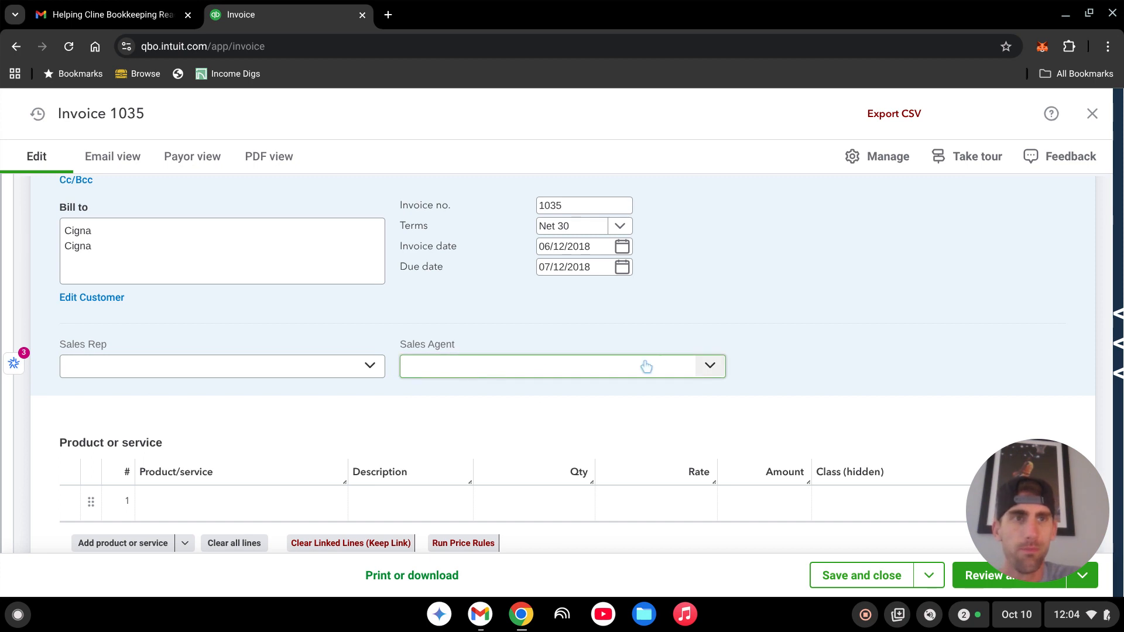
click(710, 366)
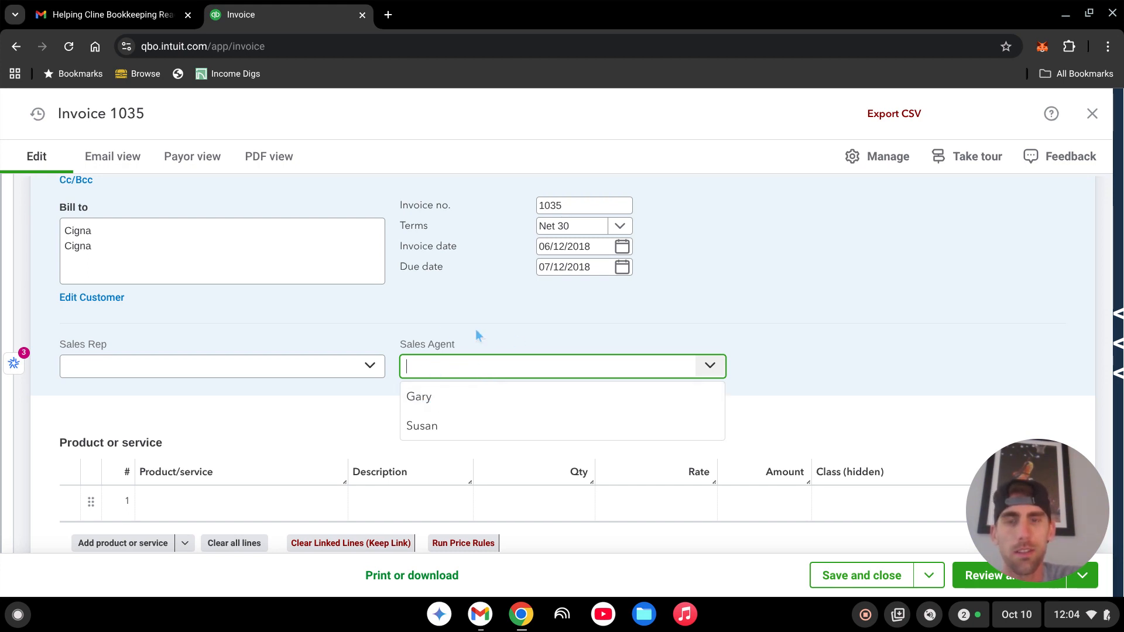
click(420, 404)
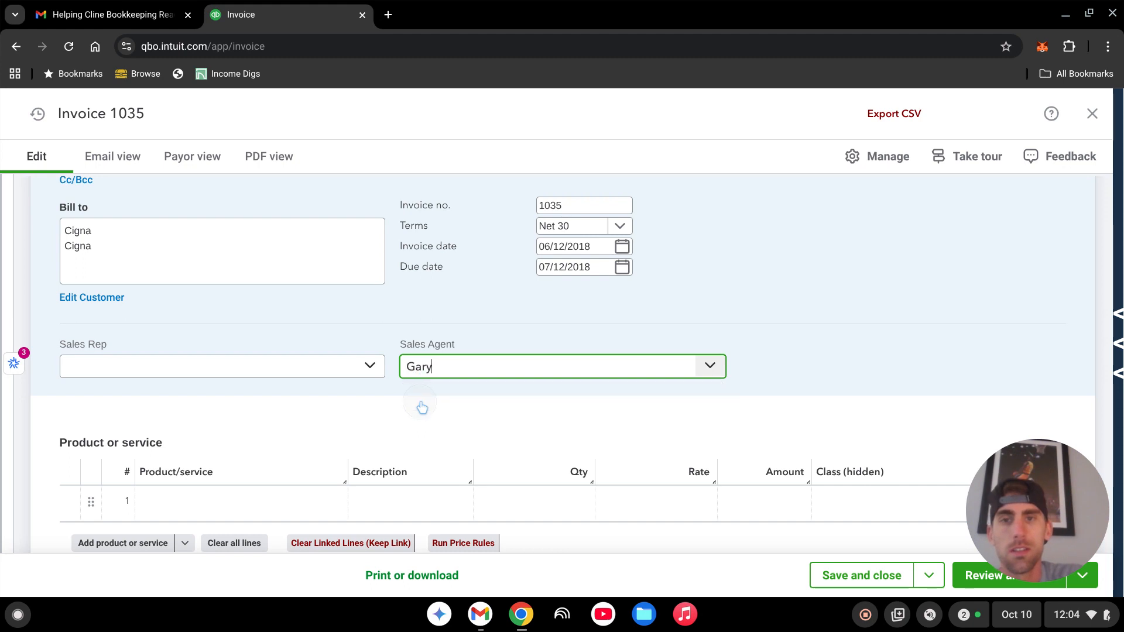
click(777, 334)
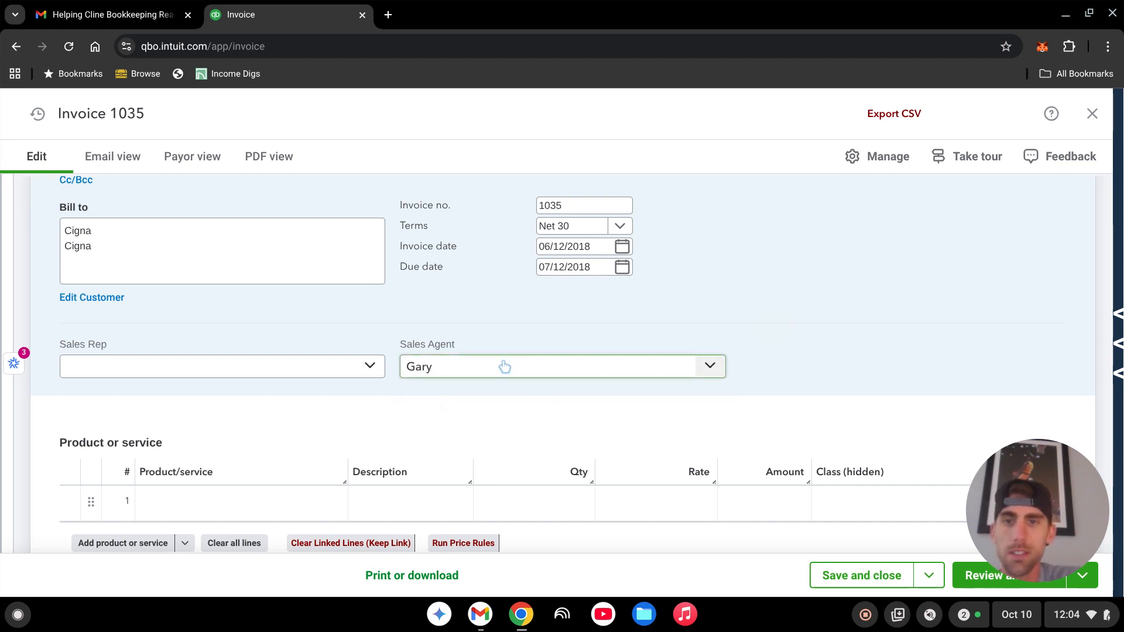
- Fill the first invoice line with the Sales Income item and an amount of 5000
scroll(452, 359, down, 1)
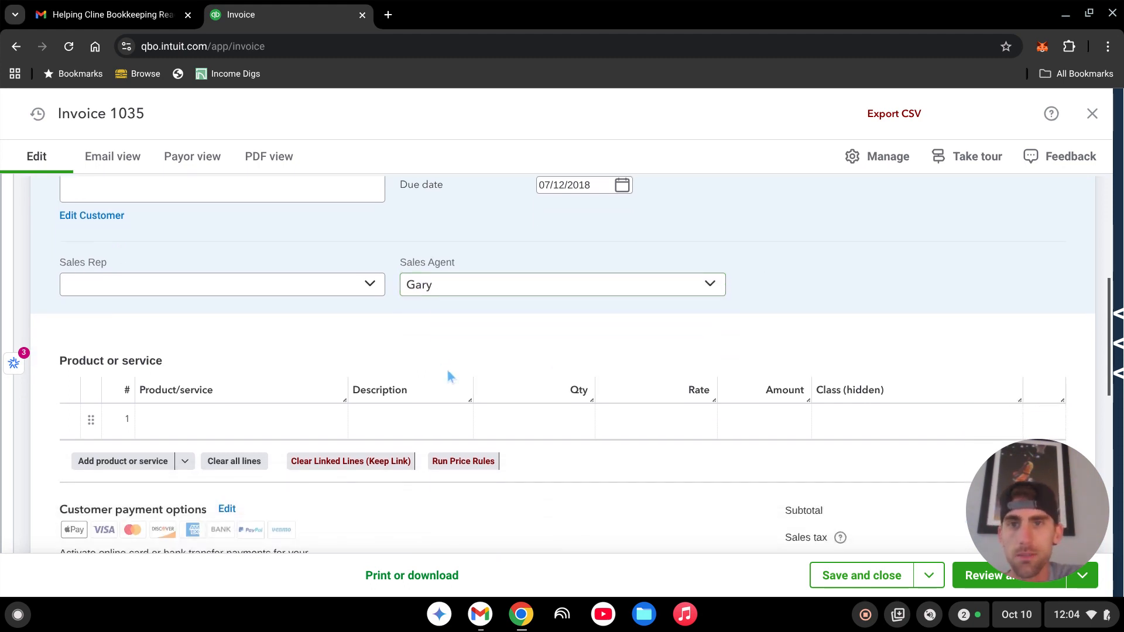
click(291, 421)
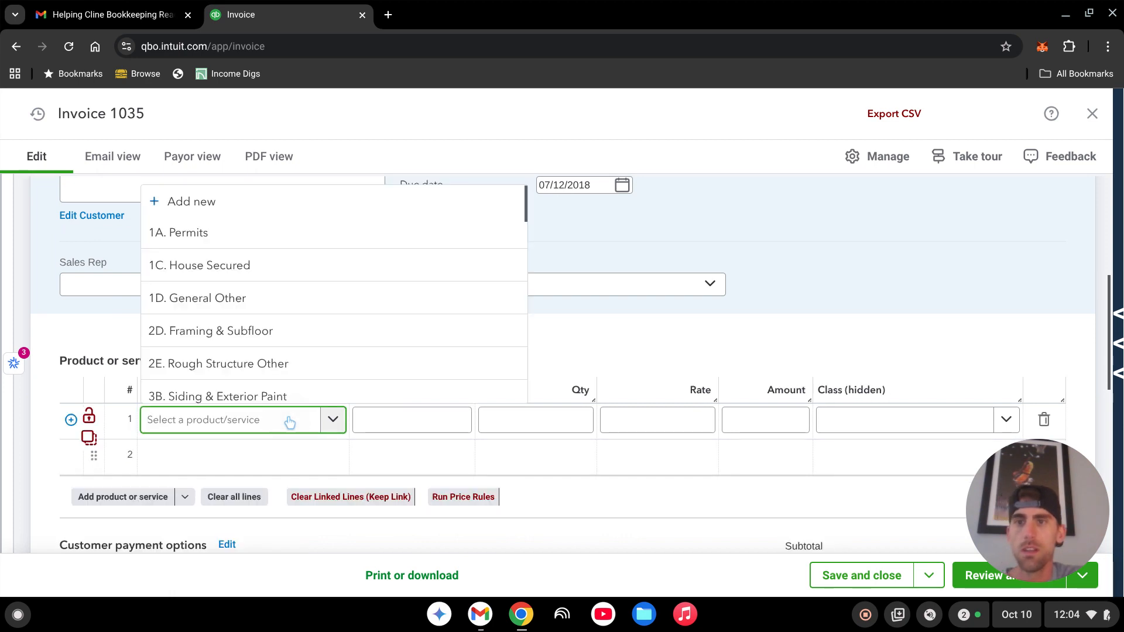
text(sales)
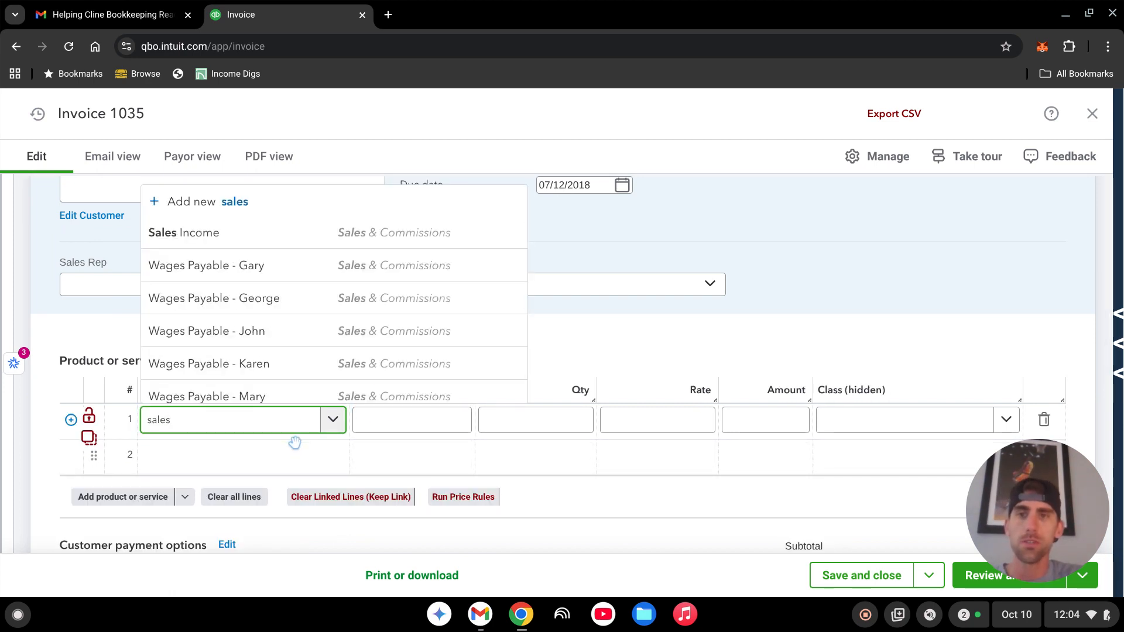
click(205, 237)
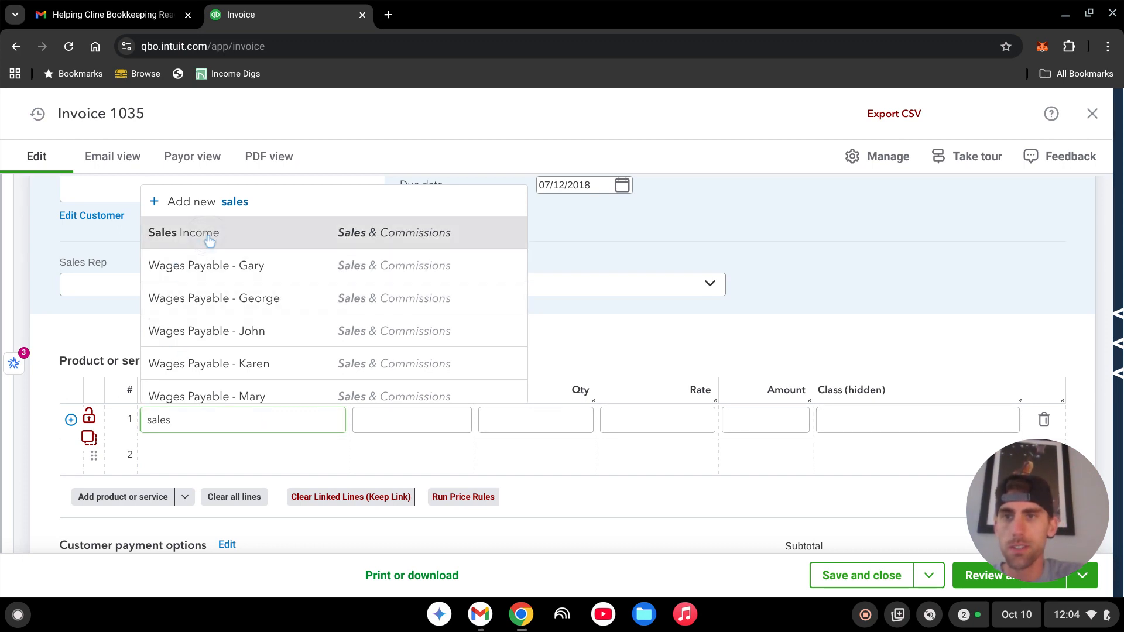
click(766, 420)
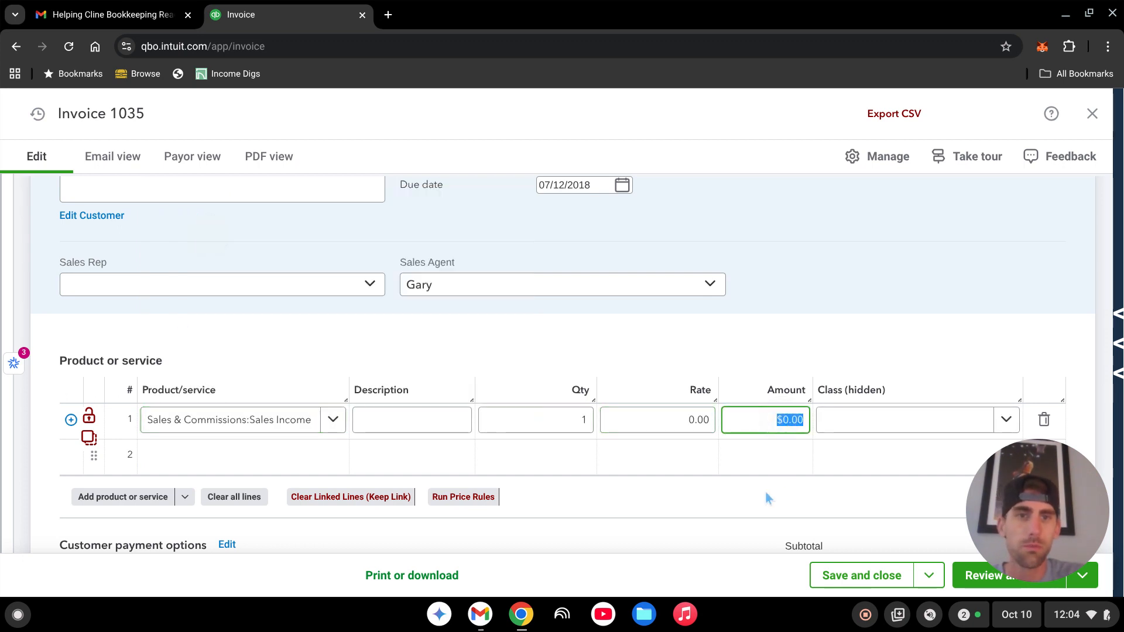
text(5000)
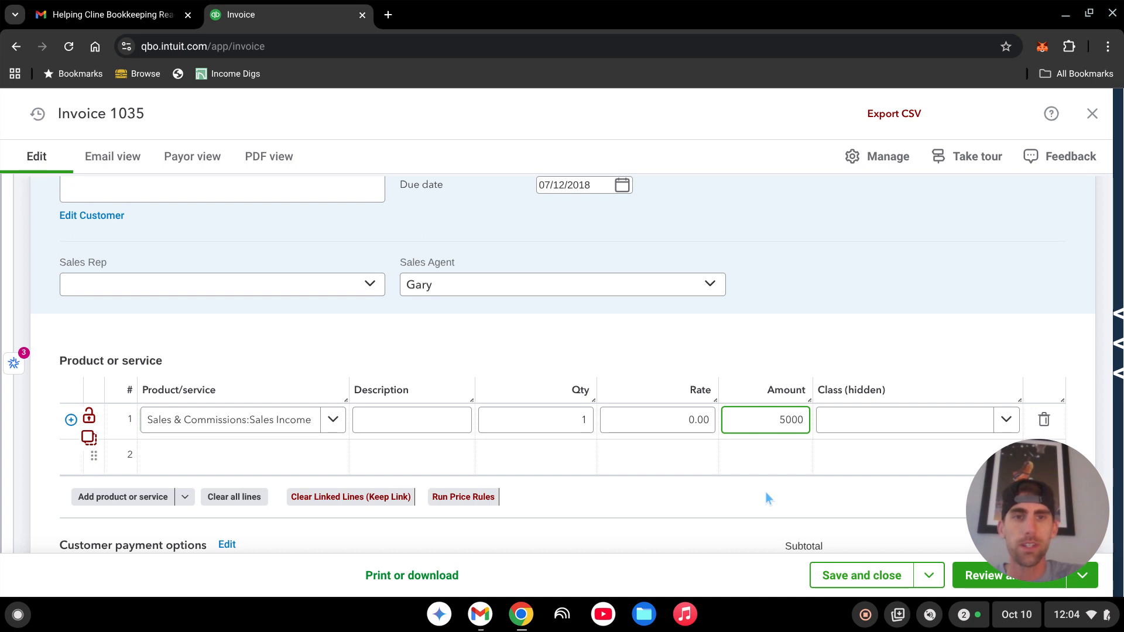
click(800, 350)
scroll(785, 342, down, 3)
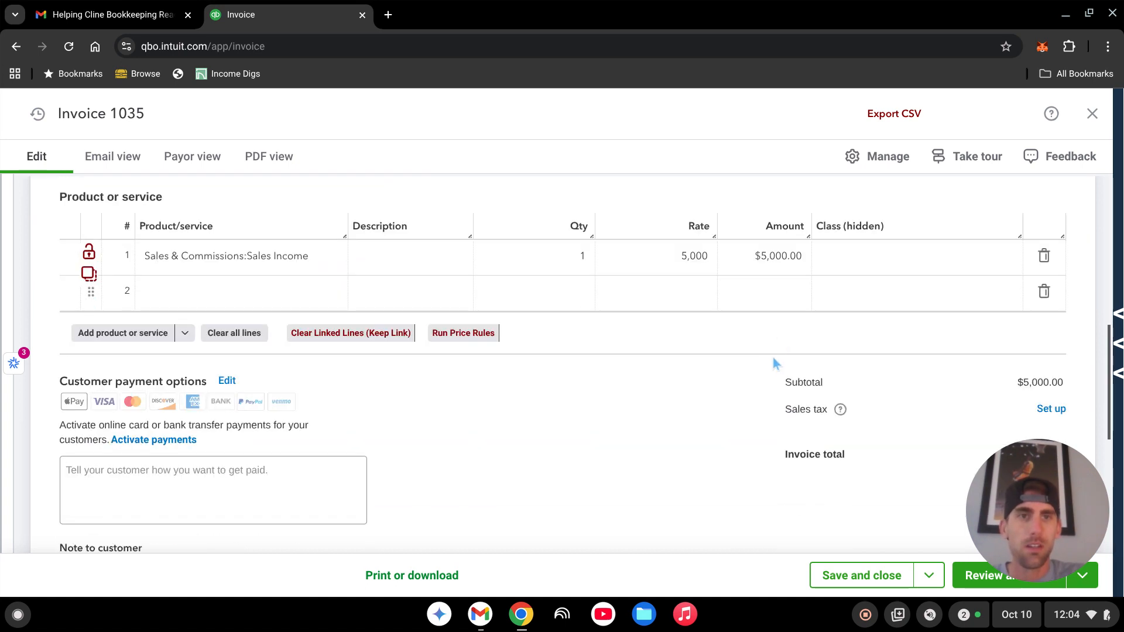
scroll(1015, 277, up, 1)
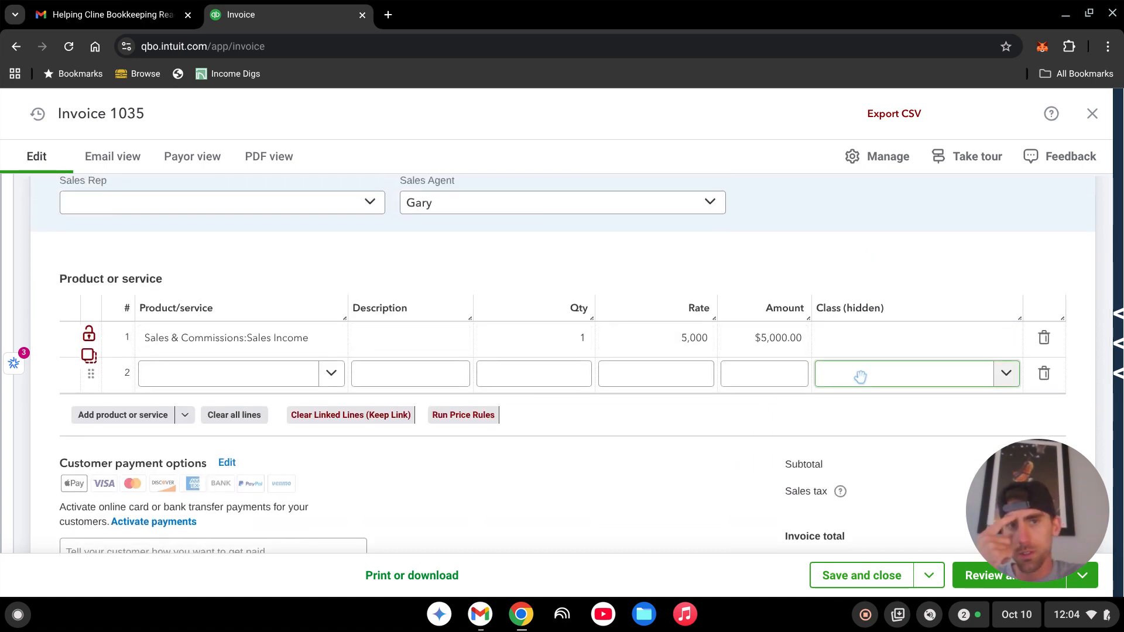
click(988, 346)
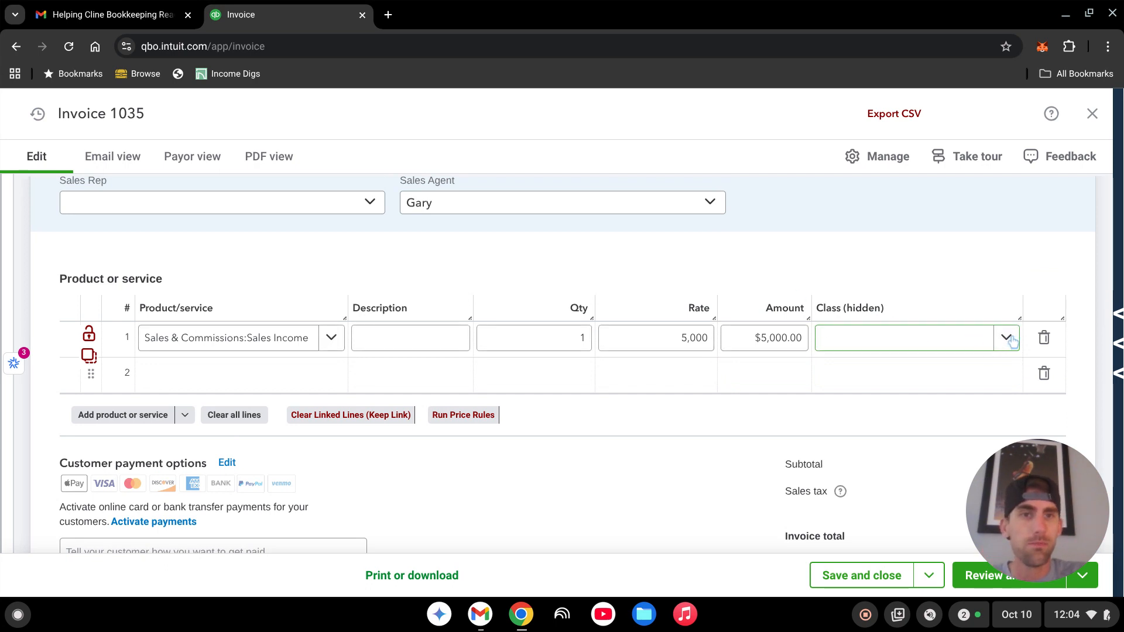
- Add the Commissions Expense item on the second invoice line with quantity .25 and rate 5000
click(299, 372)
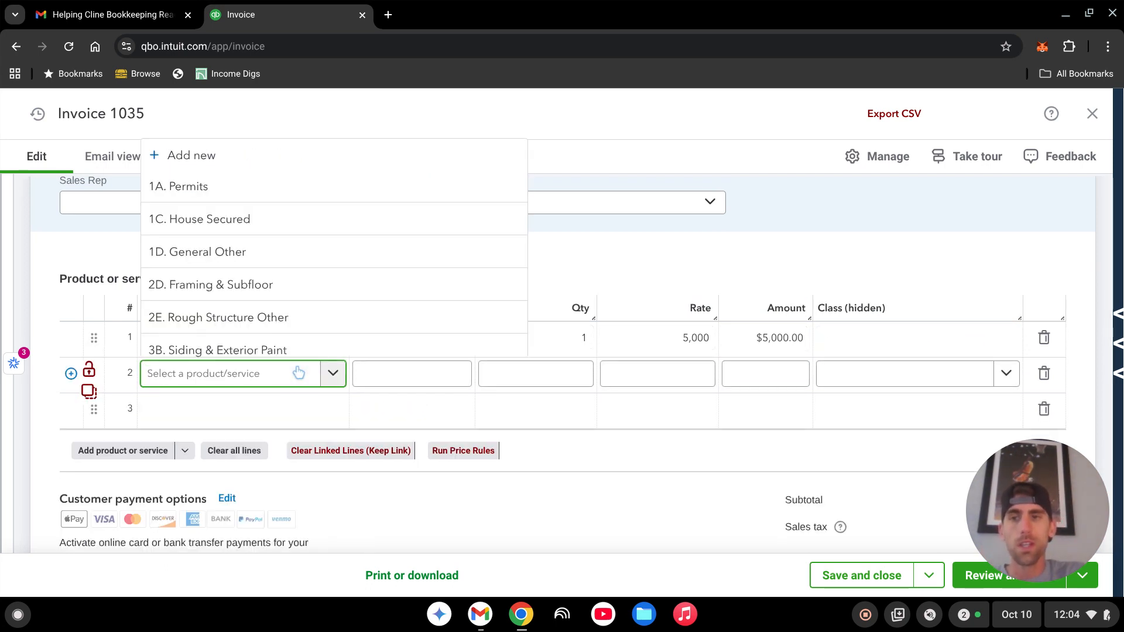
text(commission)
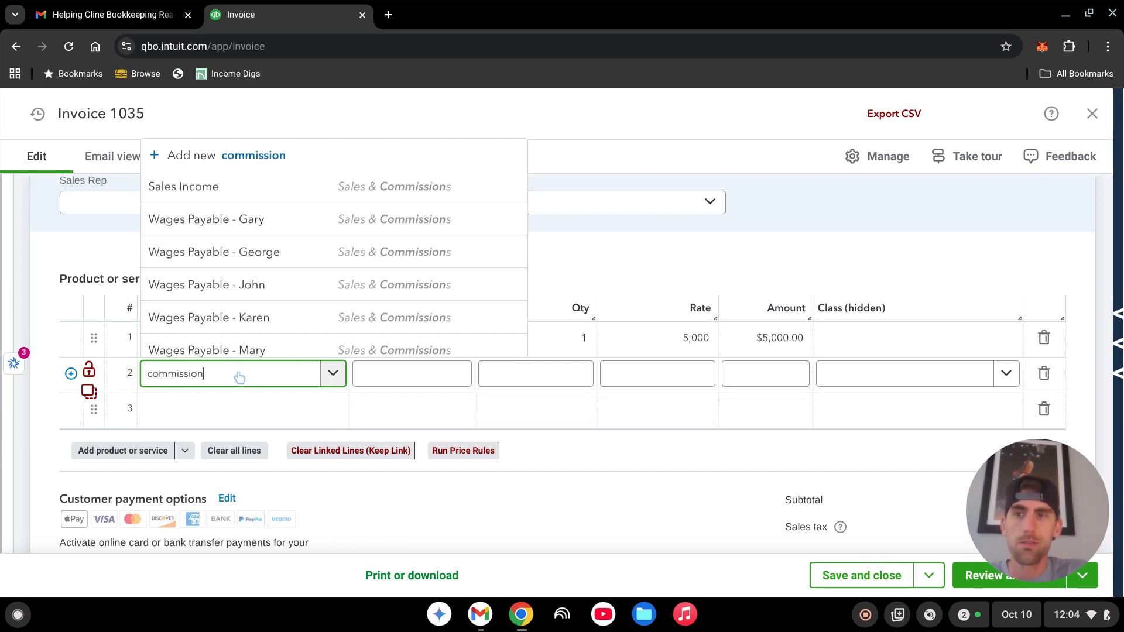
text(s exp)
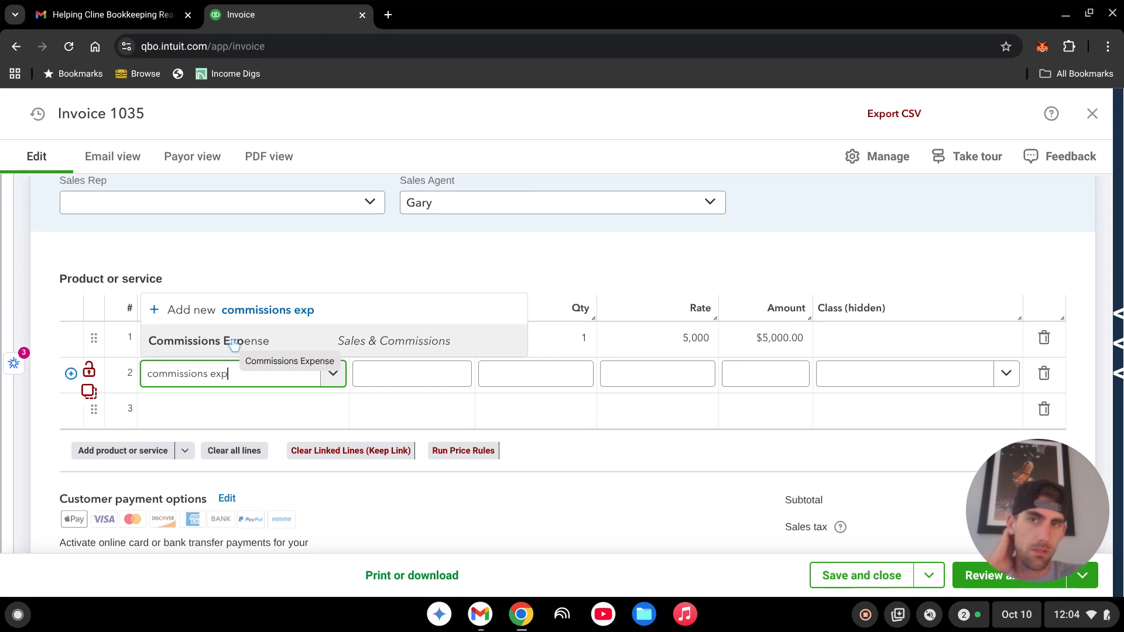
click(260, 343)
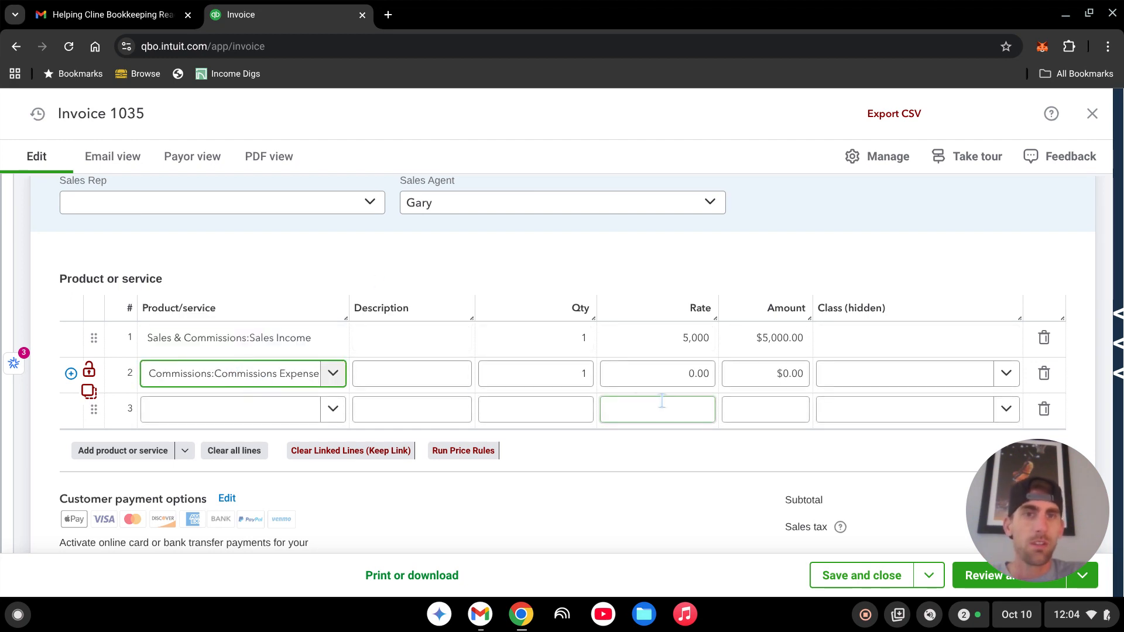
double_click(584, 377)
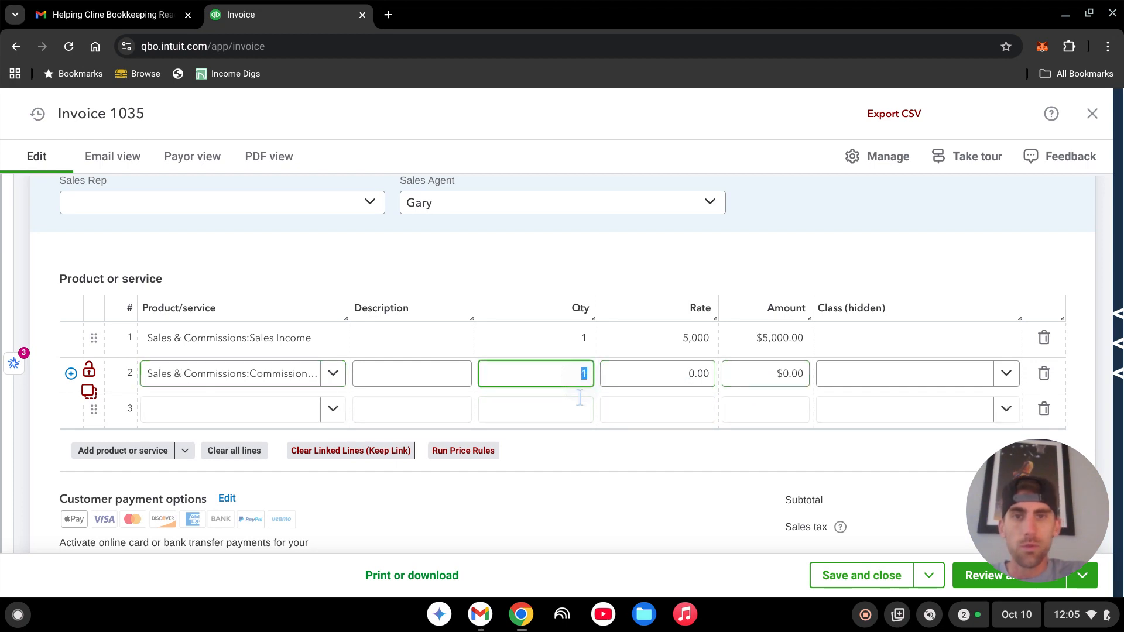
text(.25)
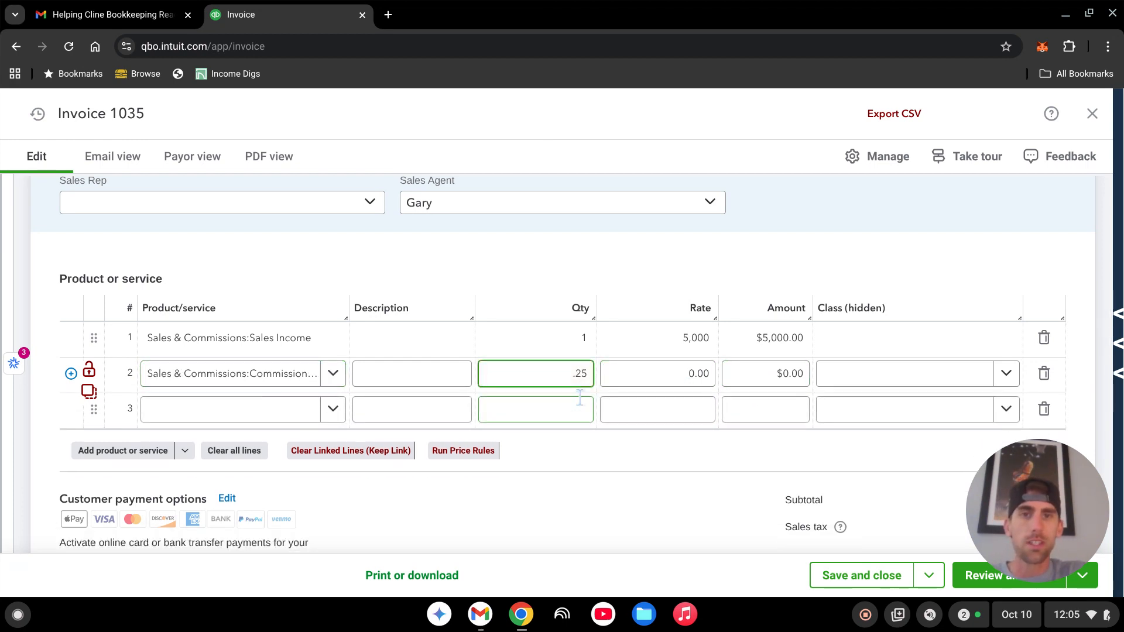
key(Tab)
text(5,0)
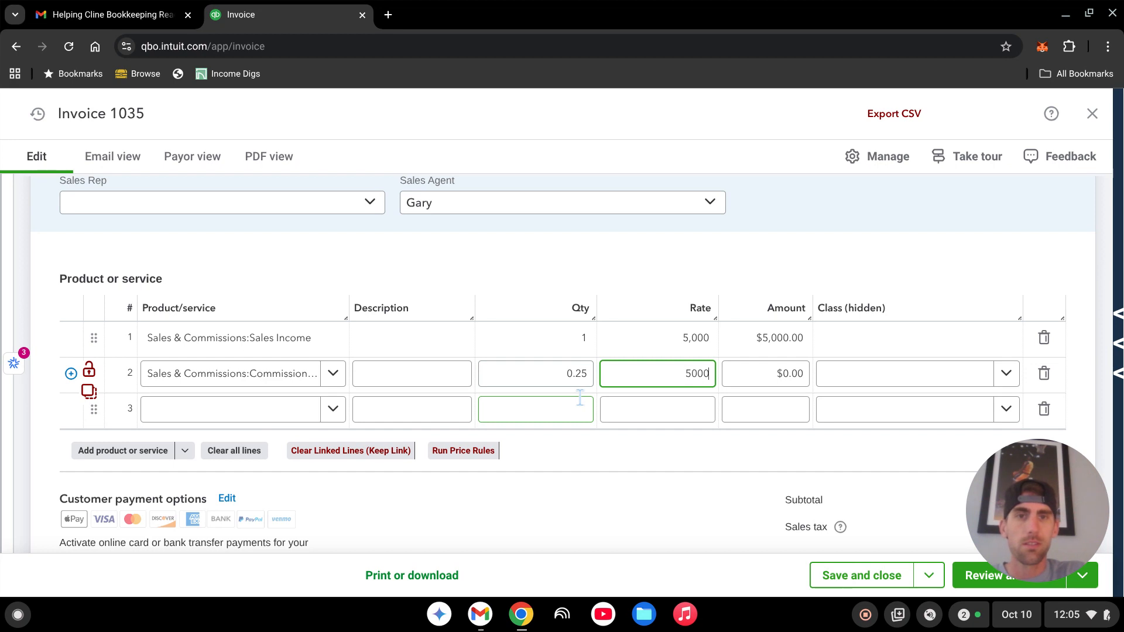
text(00)
key(Tab)
key(Tab)
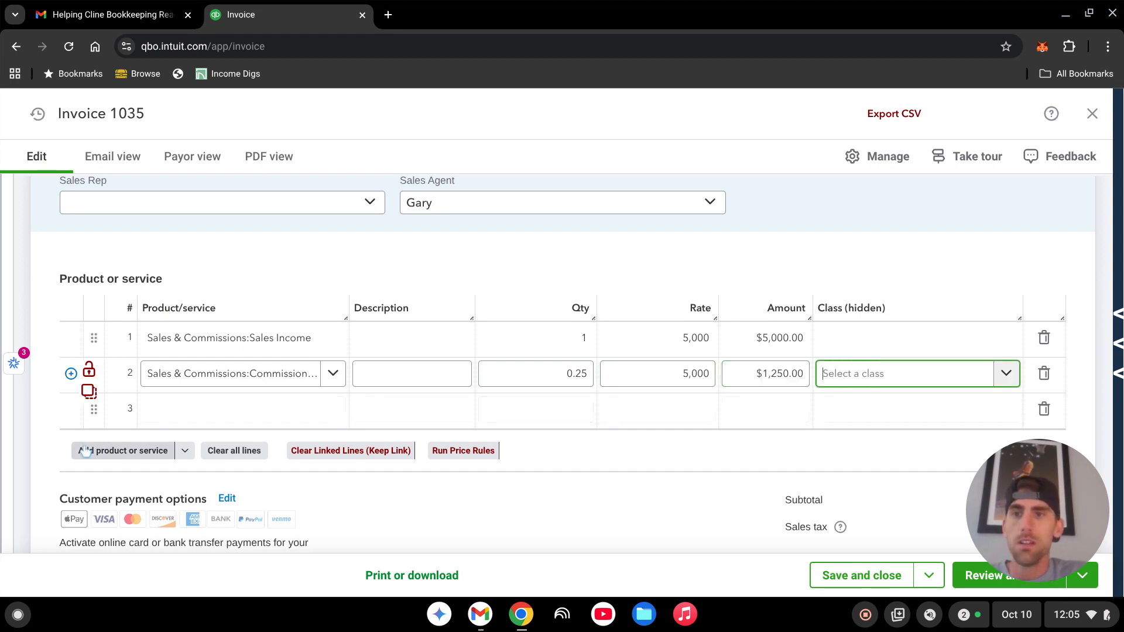
- Add the assigned sales agent's Wages Payable item on the third invoice line with quantity .25 and rate 5000
click(258, 409)
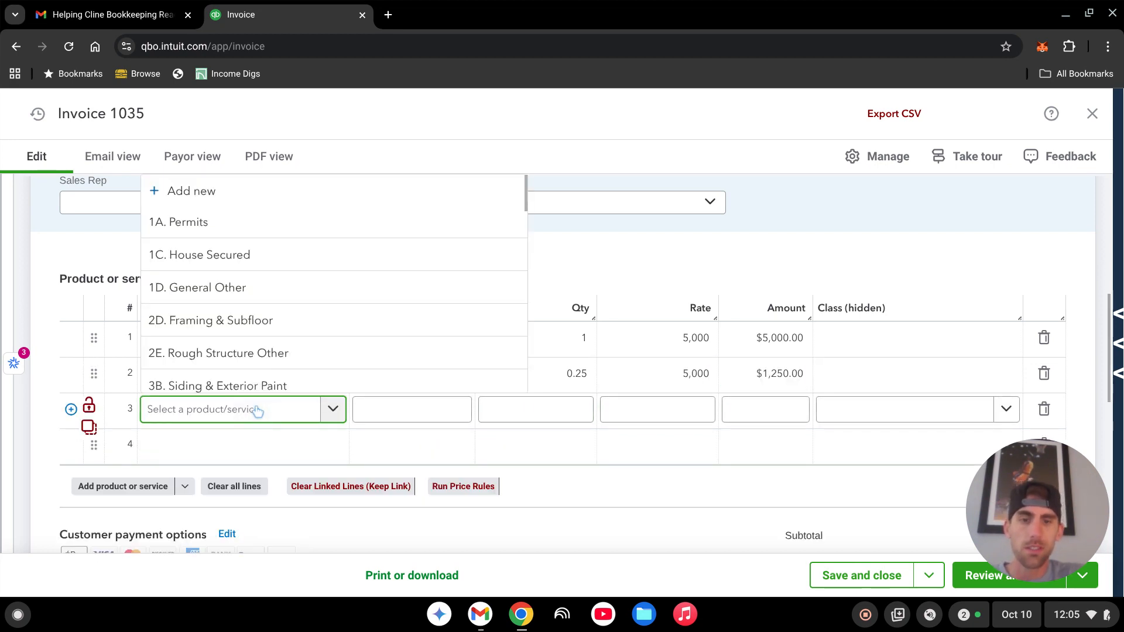
text(w)
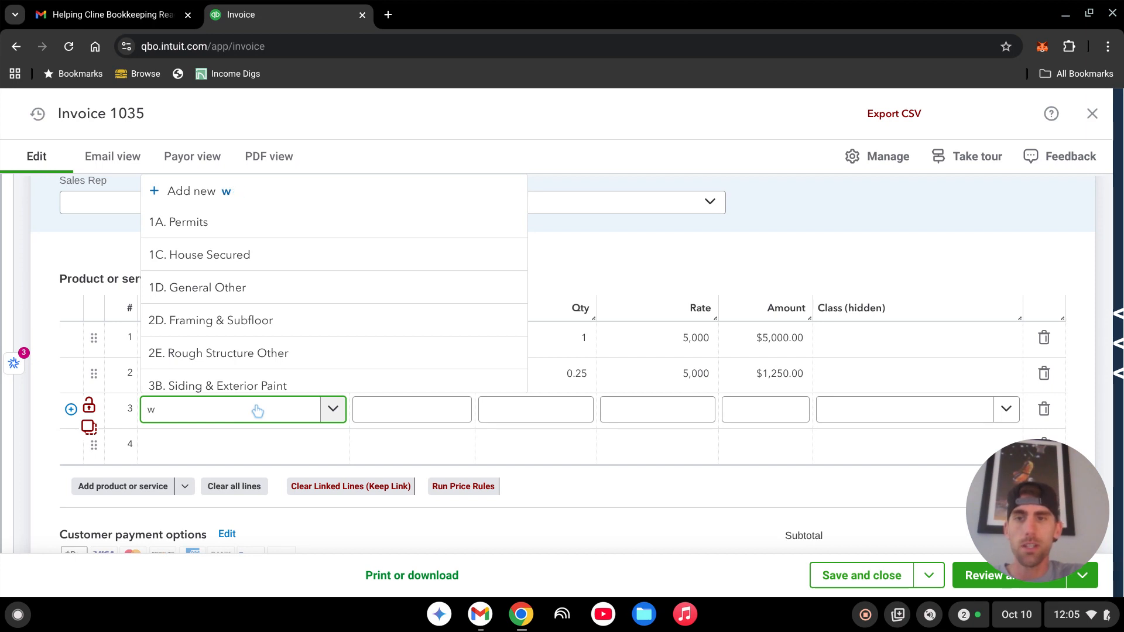
key(BackSpace)
text(gary)
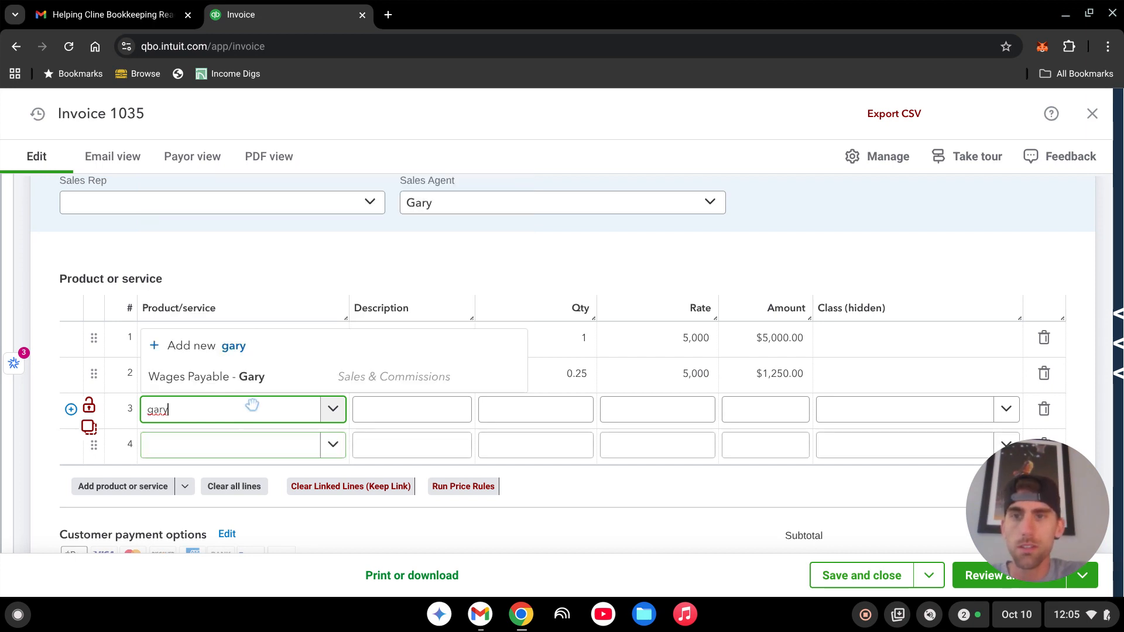
click(266, 378)
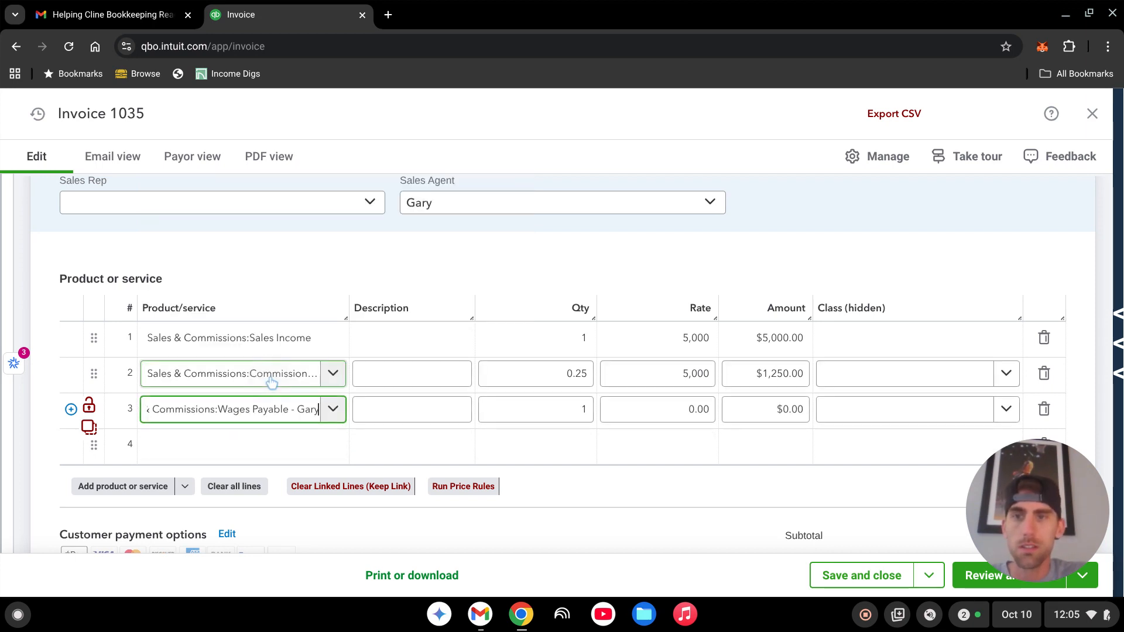
click(578, 410)
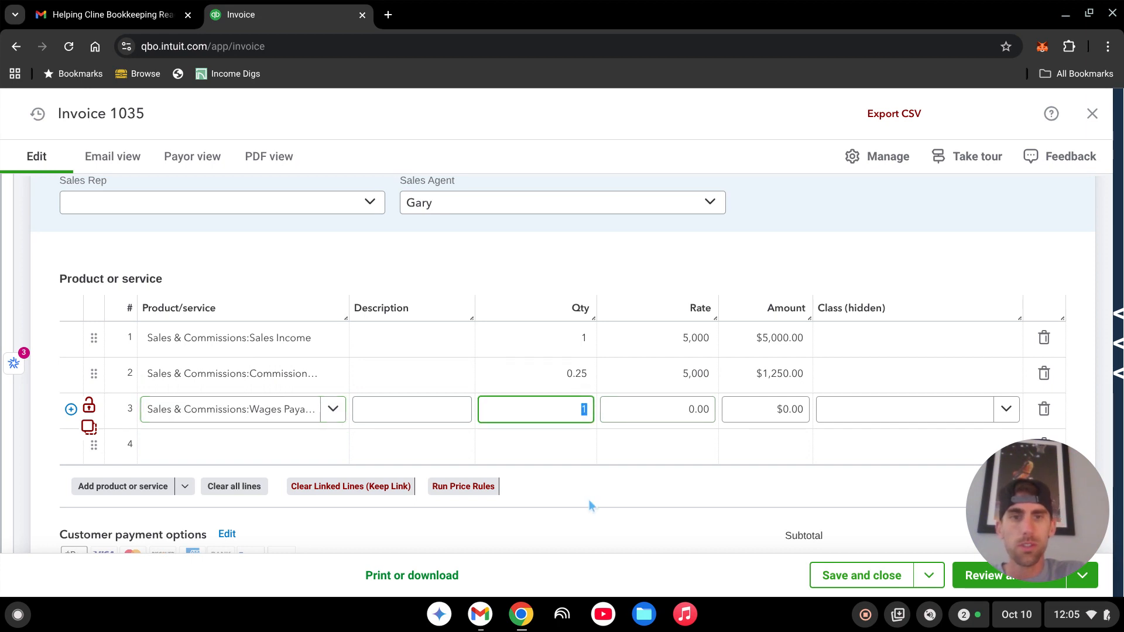
text(.25)
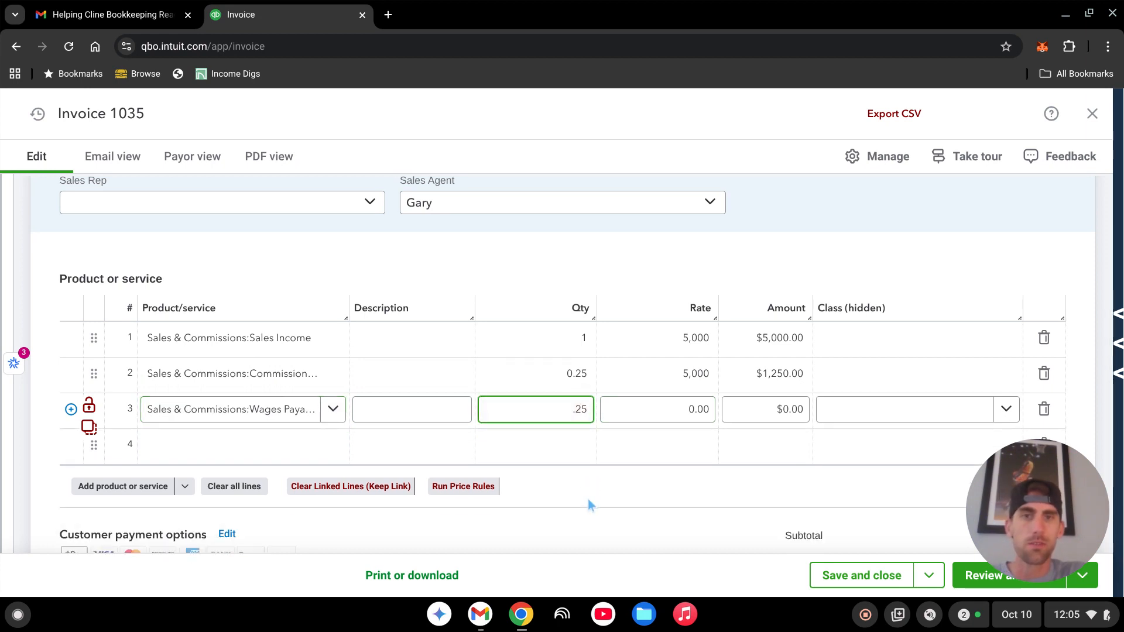
key(Tab)
text(5,000)
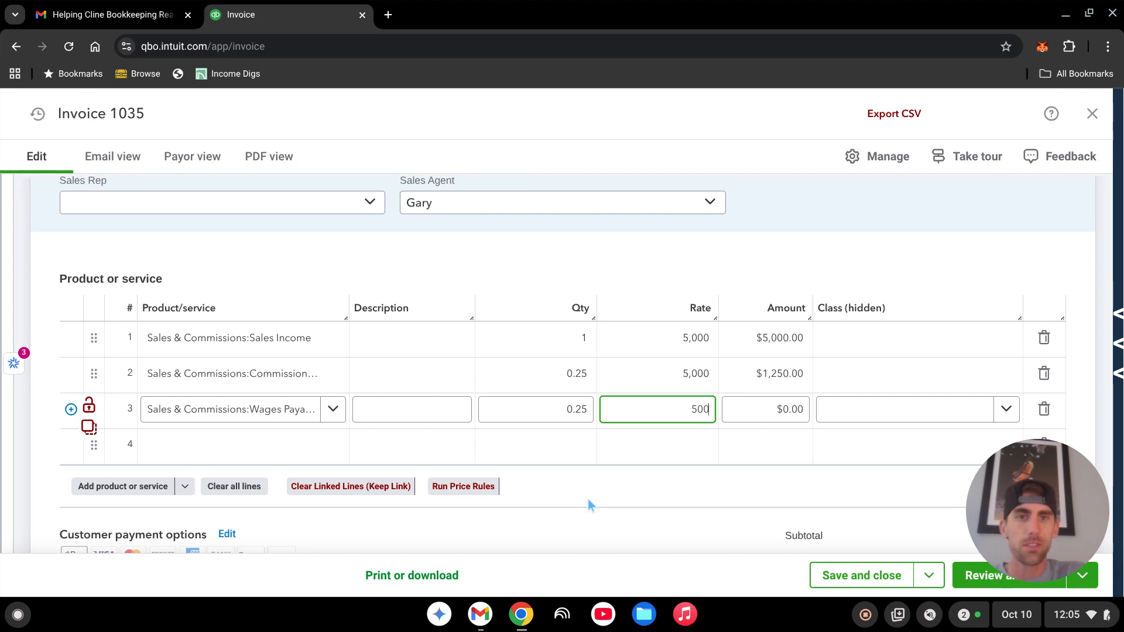
key(Tab)
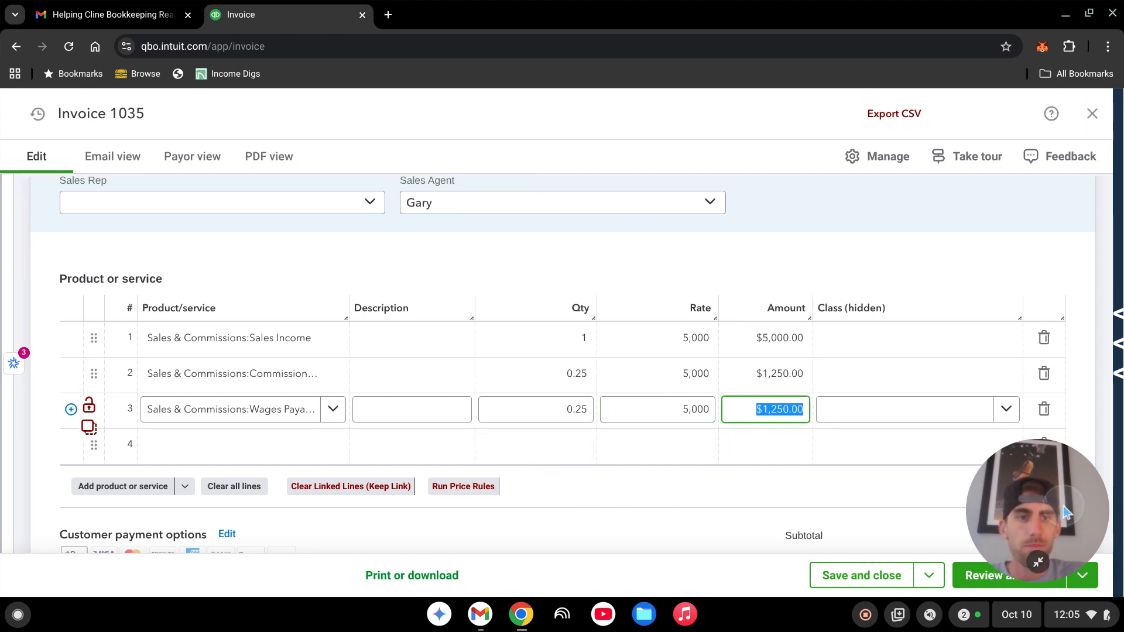
click(1038, 563)
drag(1066, 536, 53, 82)
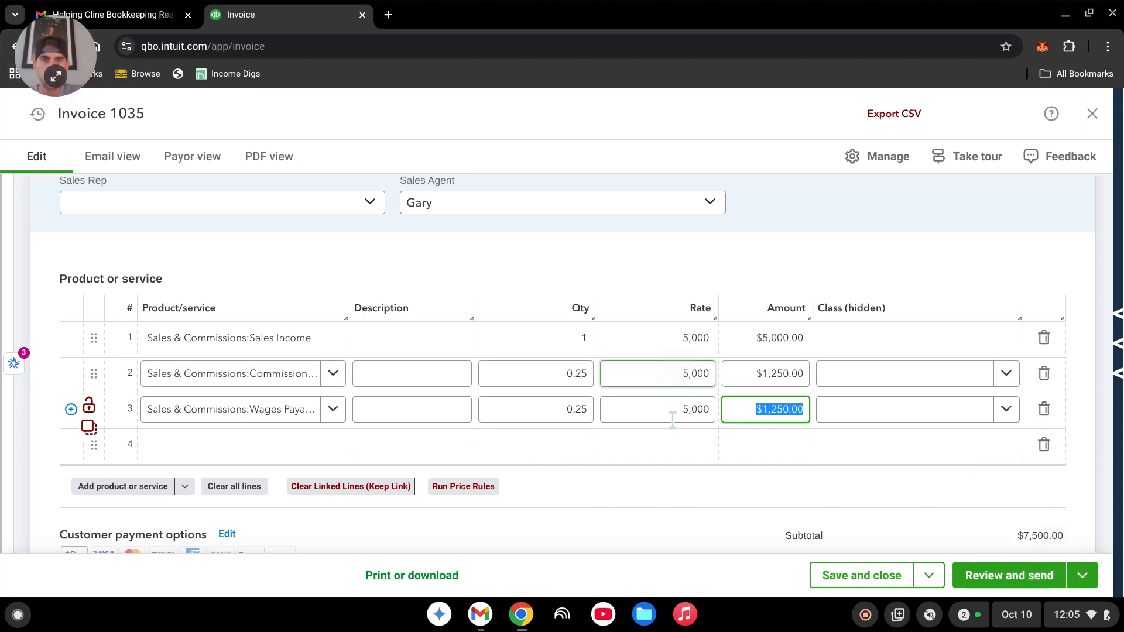
- Change the rate of the Commissions Expense line to -5,000
click(673, 377)
click(674, 377)
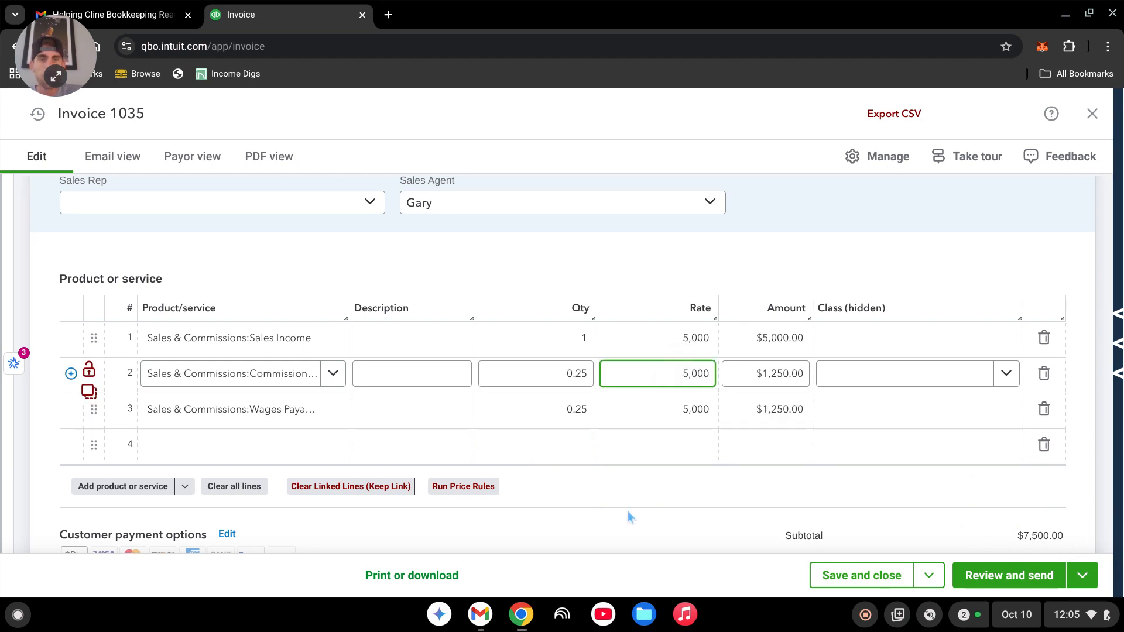
text(-)
click(717, 489)
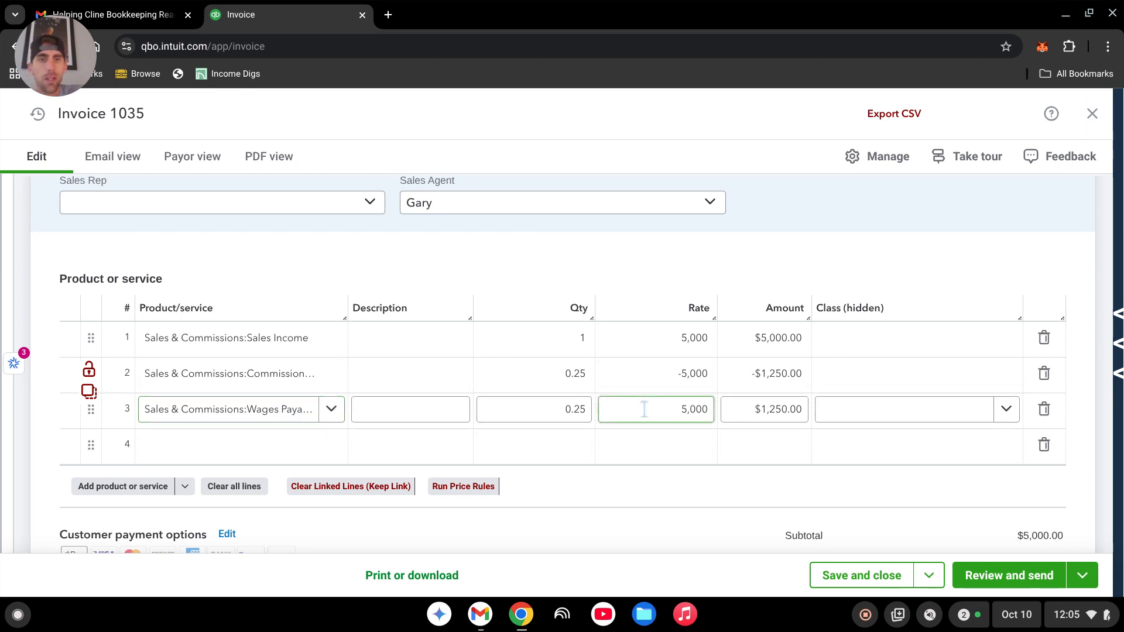
- Check the completed invoice, save and close it, and accept saving with the Class fields left blank
scroll(644, 409, down, 1)
scroll(746, 421, up, 1)
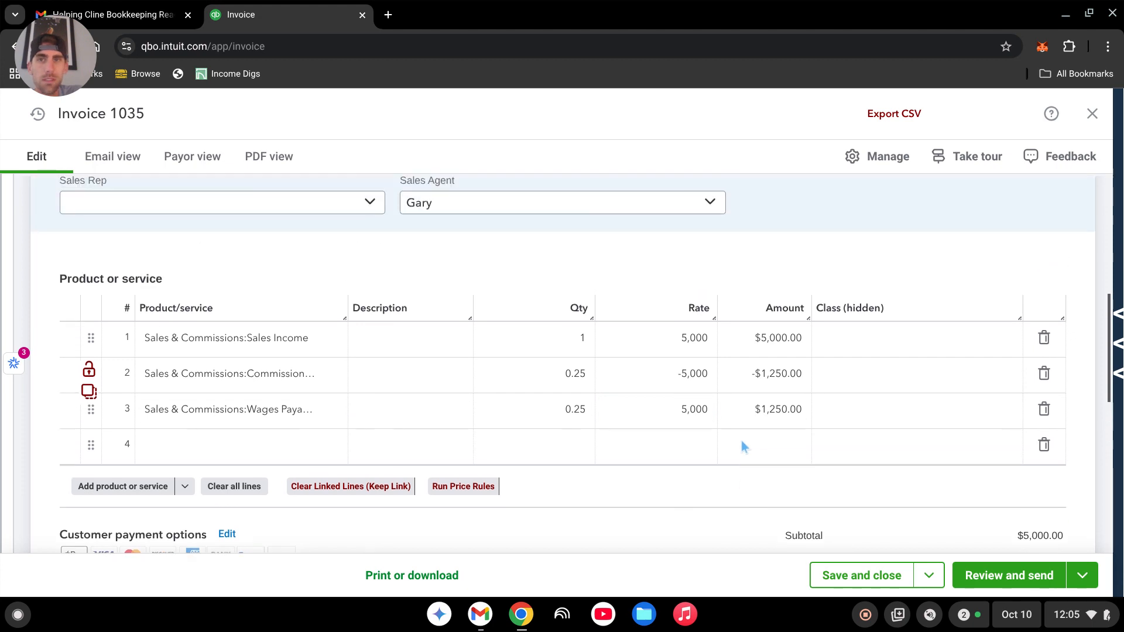
scroll(742, 446, up, 1)
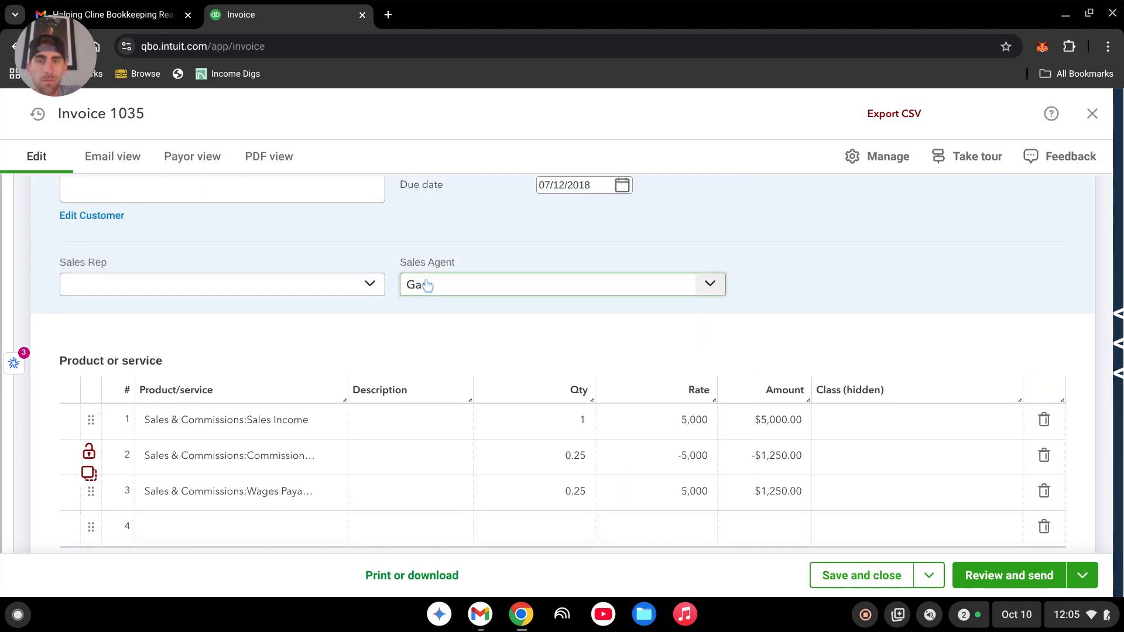
text(ry)
scroll(440, 363, up, 2)
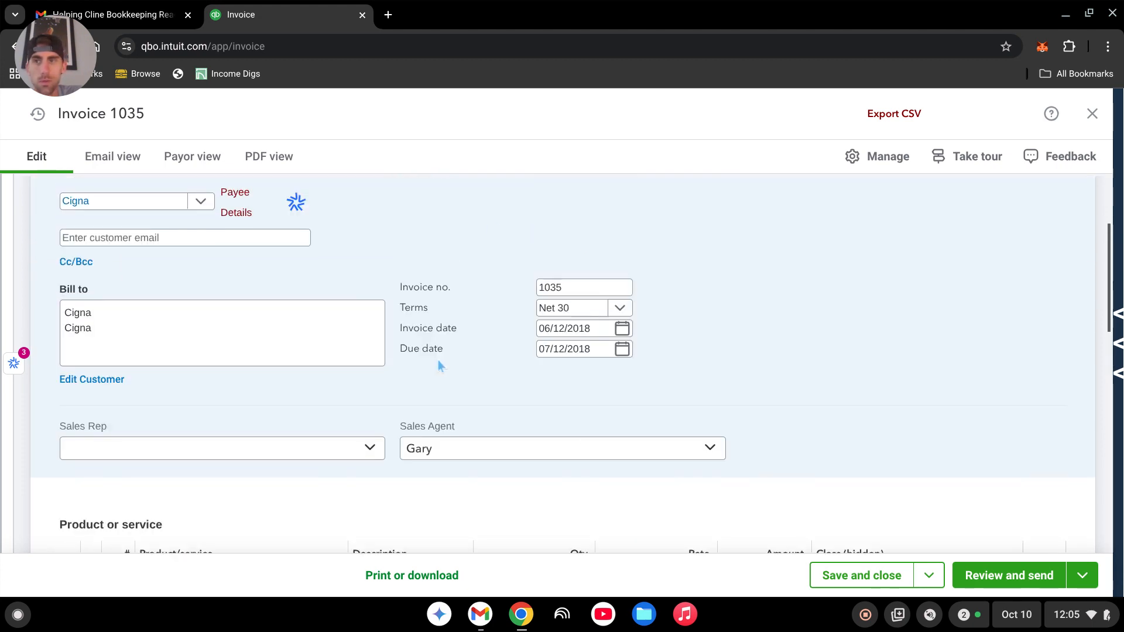
scroll(508, 395, up, 2)
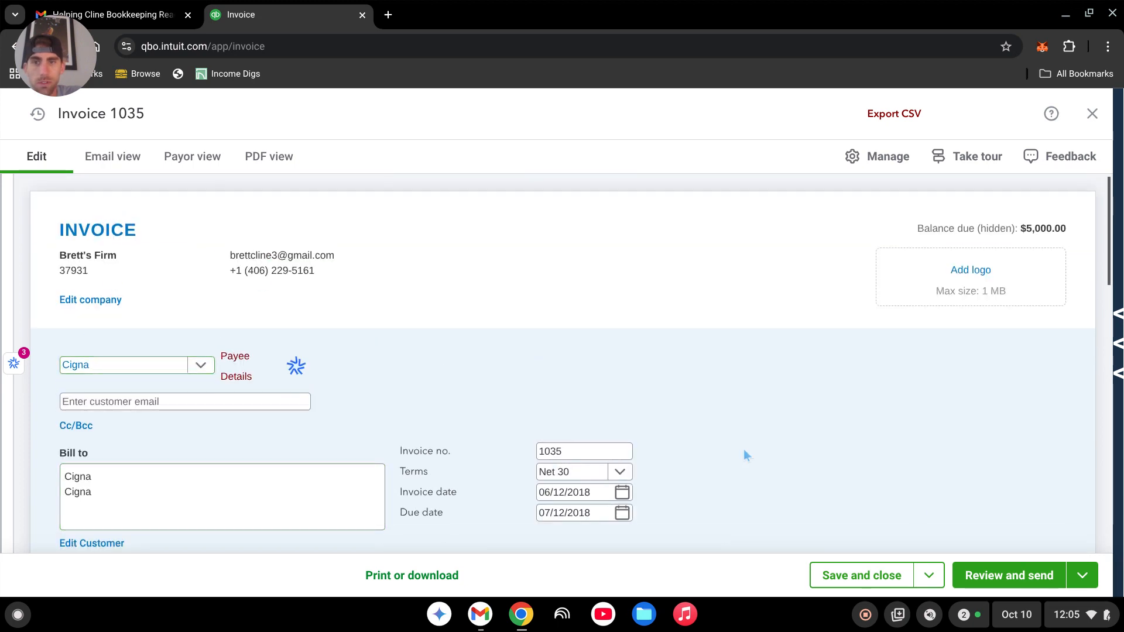
click(874, 575)
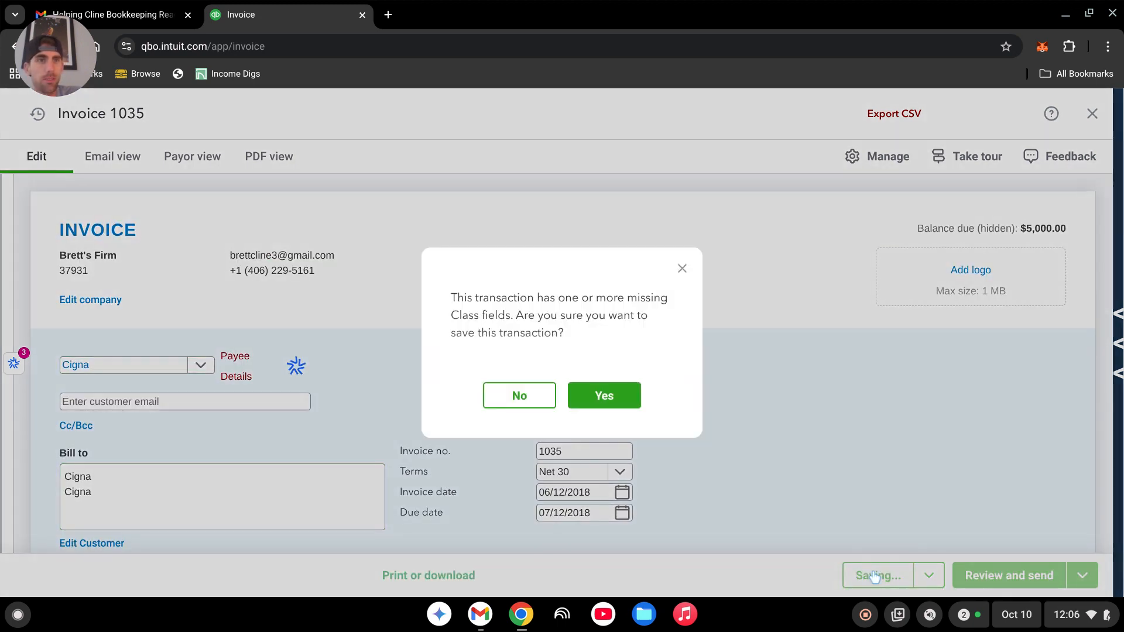
click(598, 402)
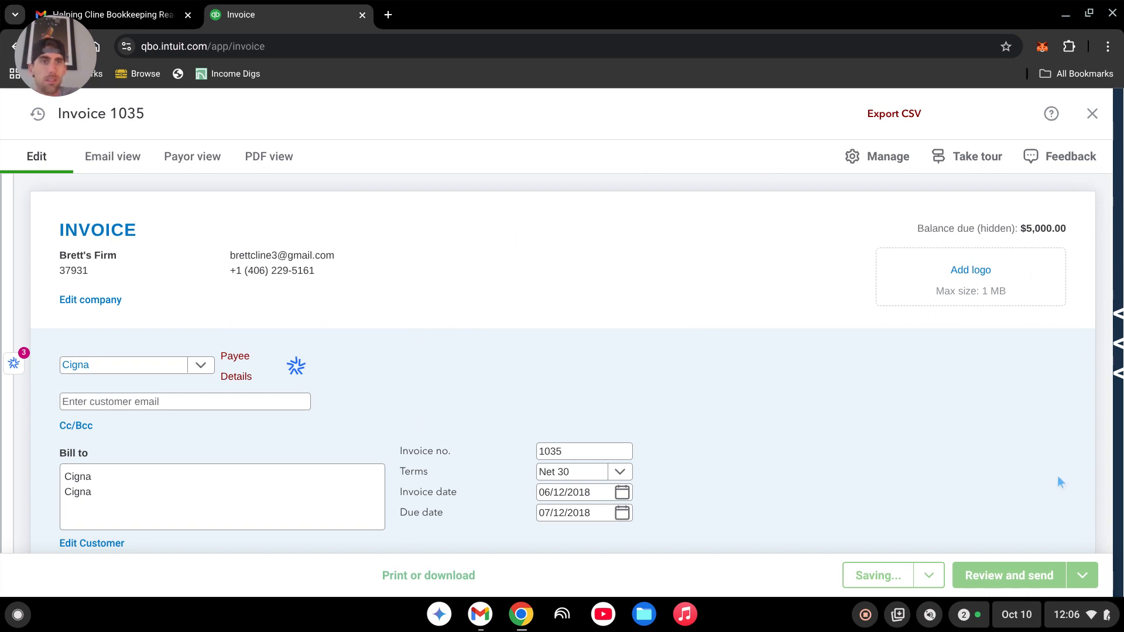
scroll(803, 322, down, 2)
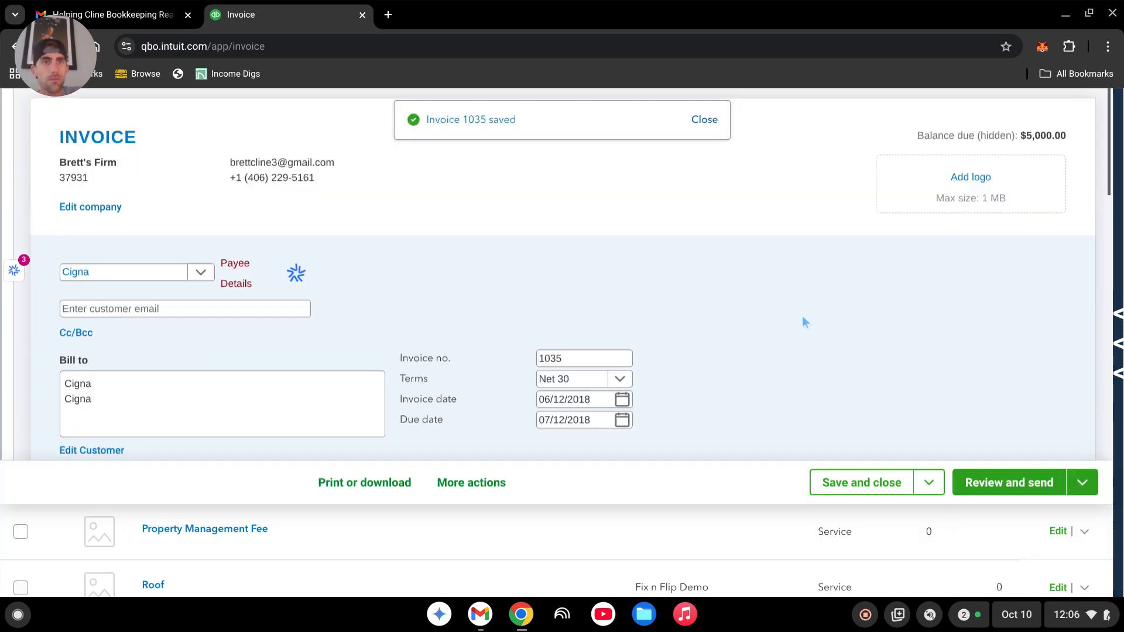
- Open the custom fields list from the company settings
scroll(730, 462, up, 5)
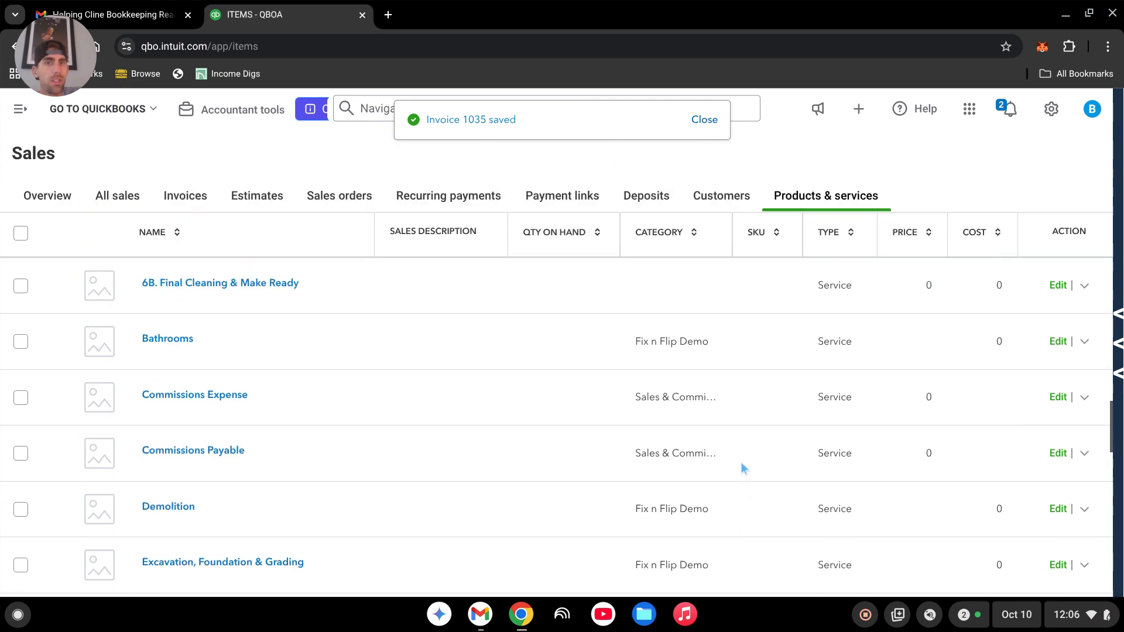
scroll(609, 460, up, 8)
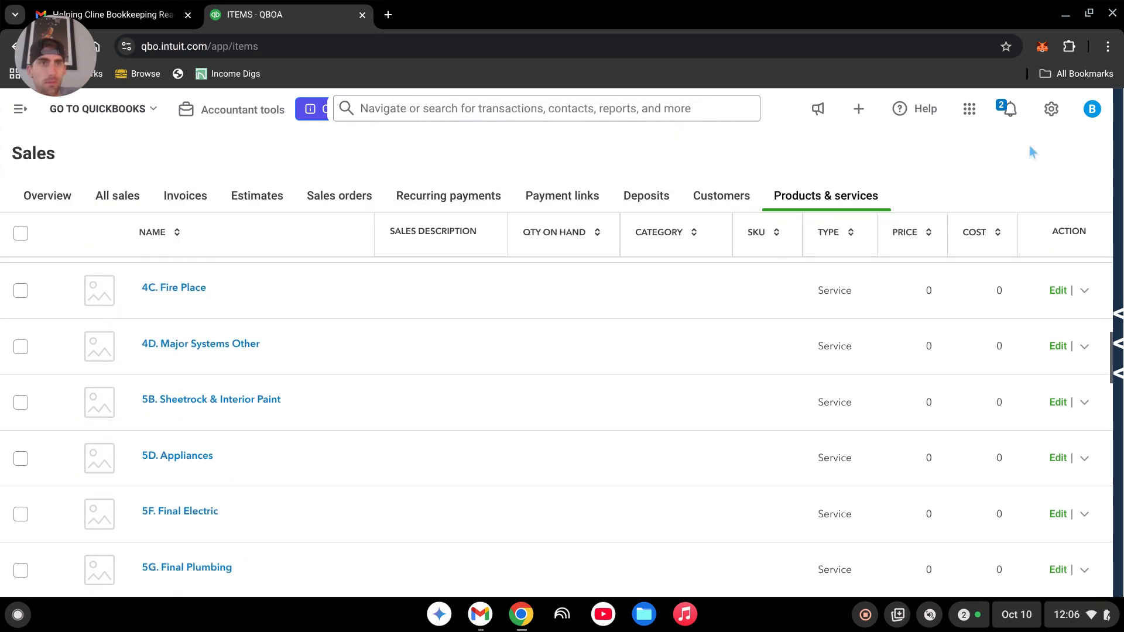
click(1052, 110)
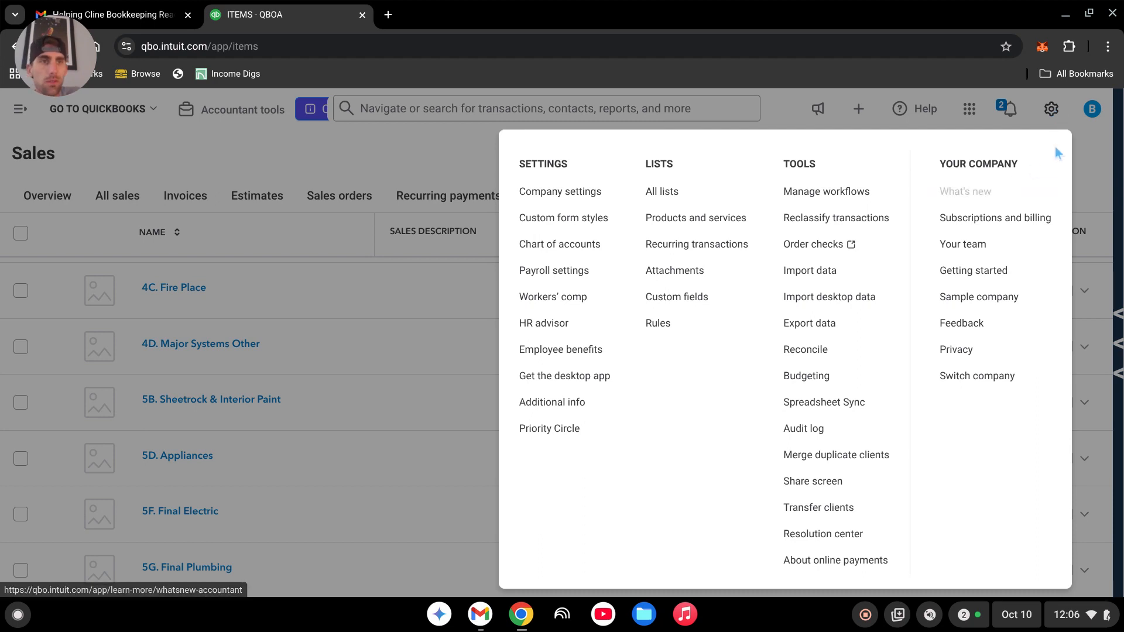
click(675, 300)
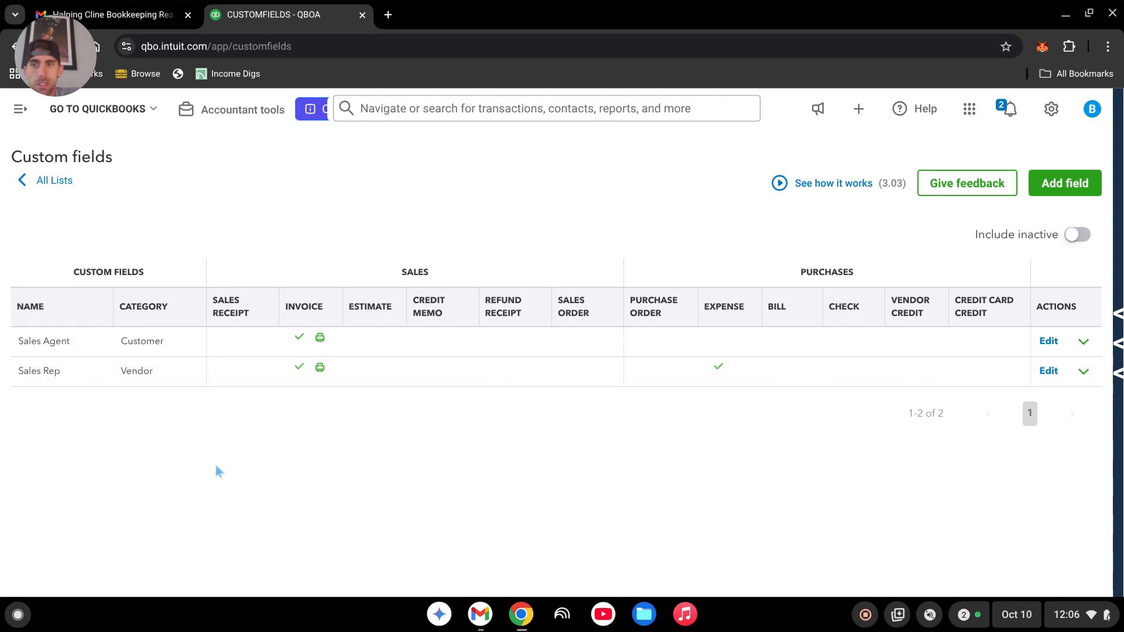
- Start a new custom field named Sales Rep in the Vendor category
click(1071, 187)
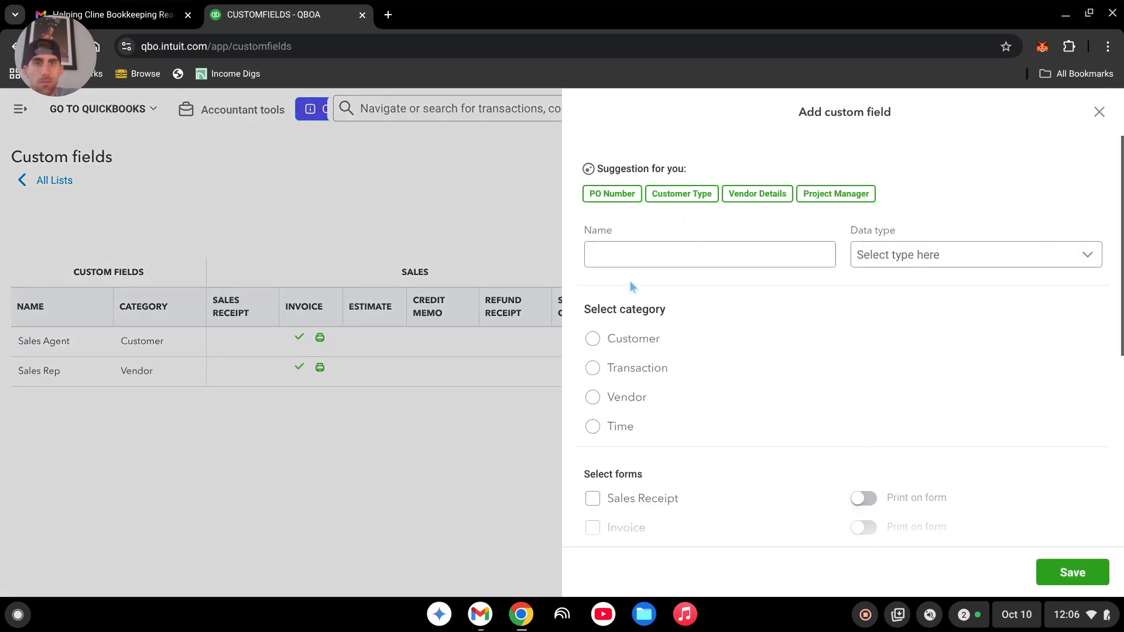
click(642, 256)
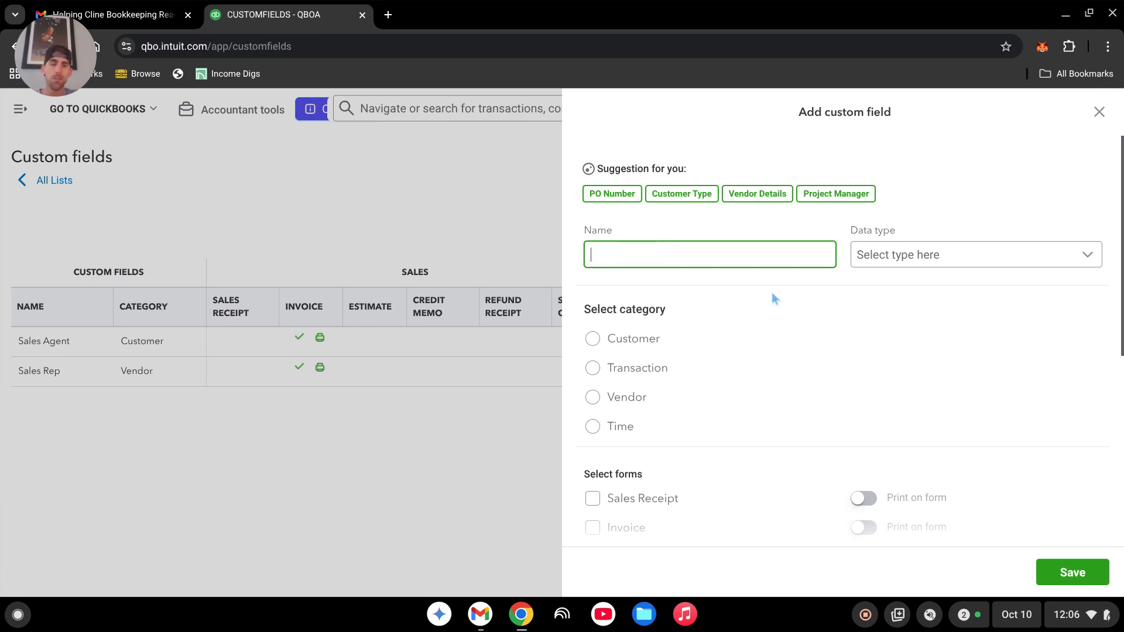
text(Sales Rep)
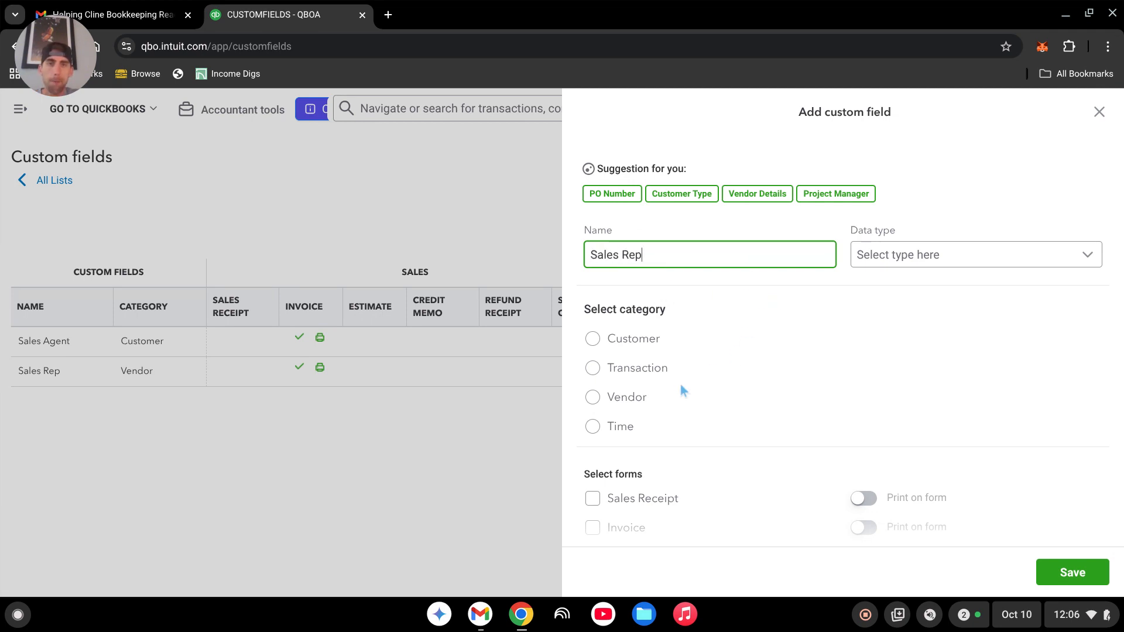
click(594, 398)
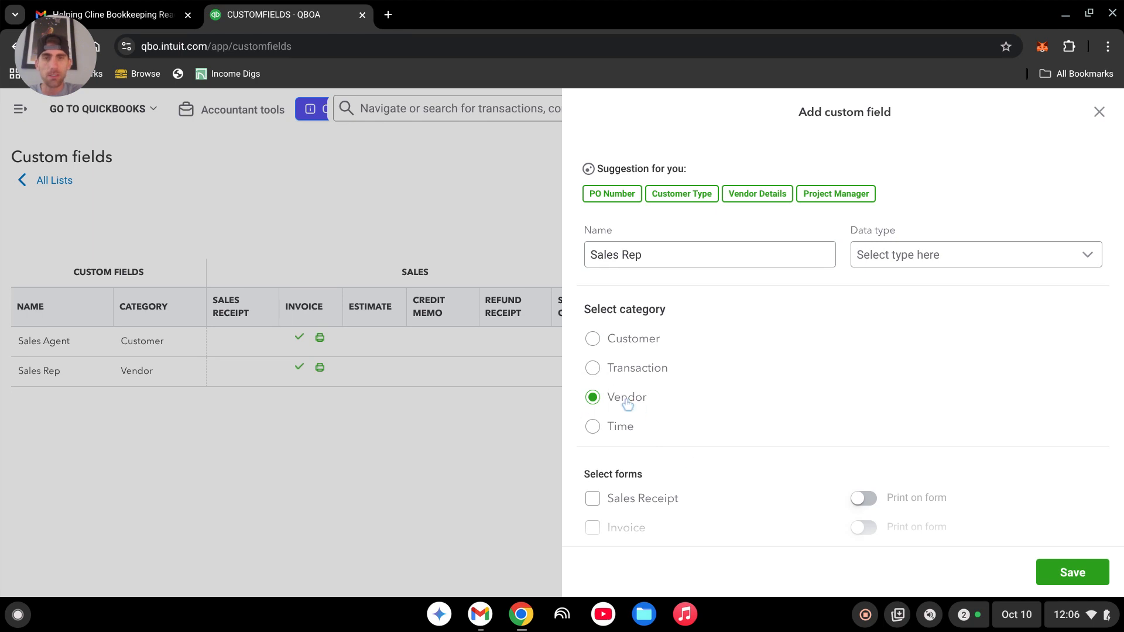
- Assign the new field to the Invoice and Expense forms, try its print-on-invoice option, and discard the unsaved field
scroll(815, 371, down, 3)
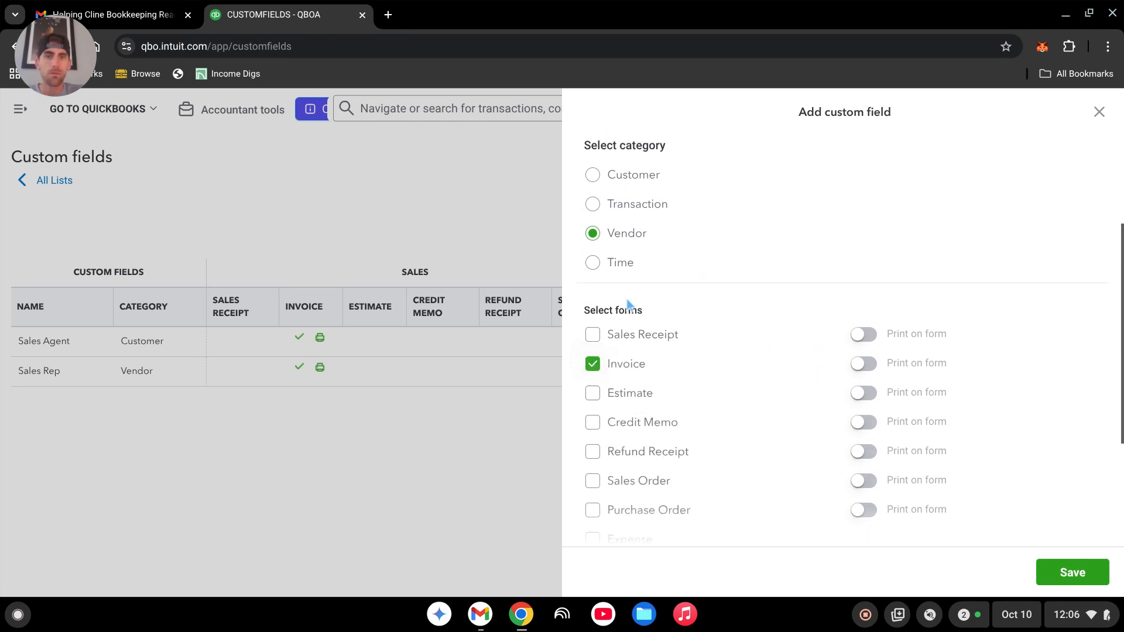
scroll(721, 348, down, 2)
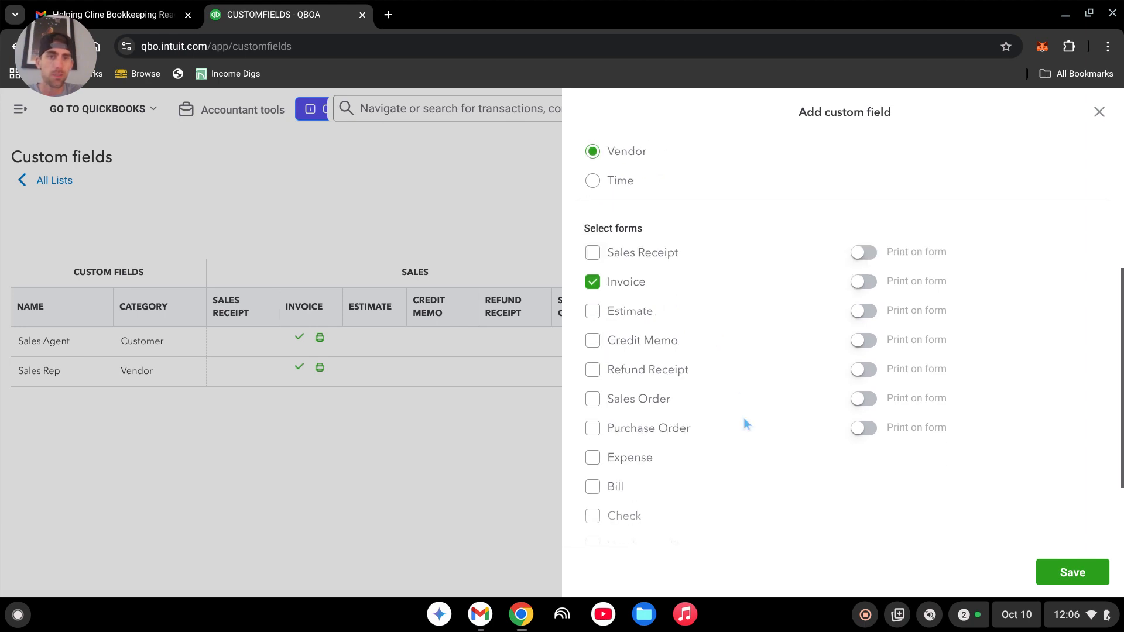
click(593, 458)
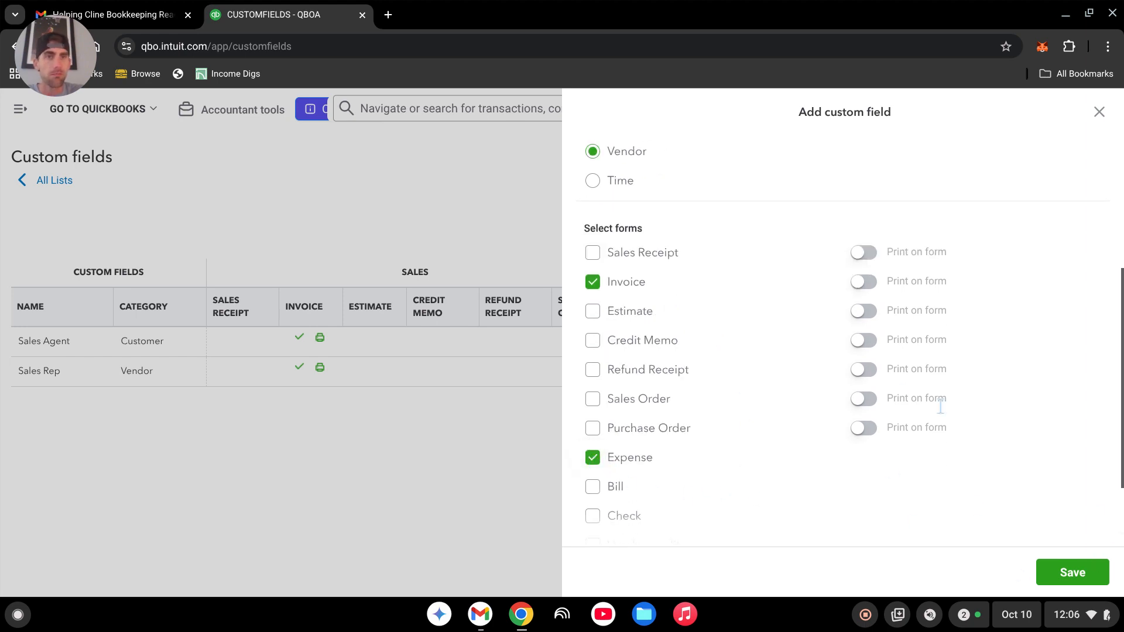
scroll(839, 525, down, 4)
scroll(790, 486, up, 5)
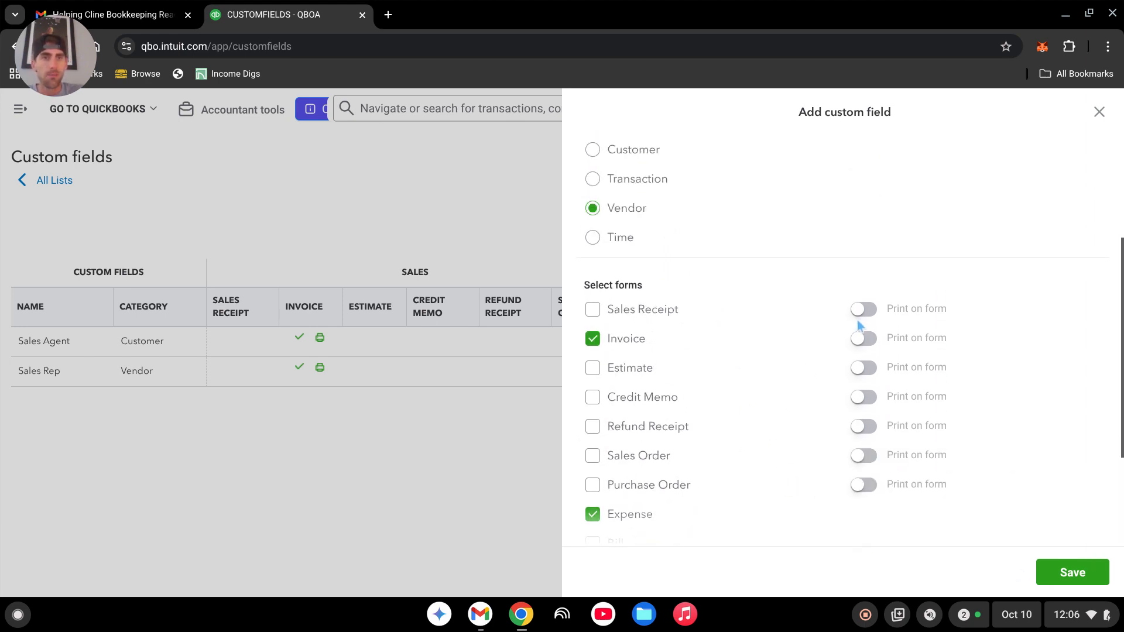
click(863, 339)
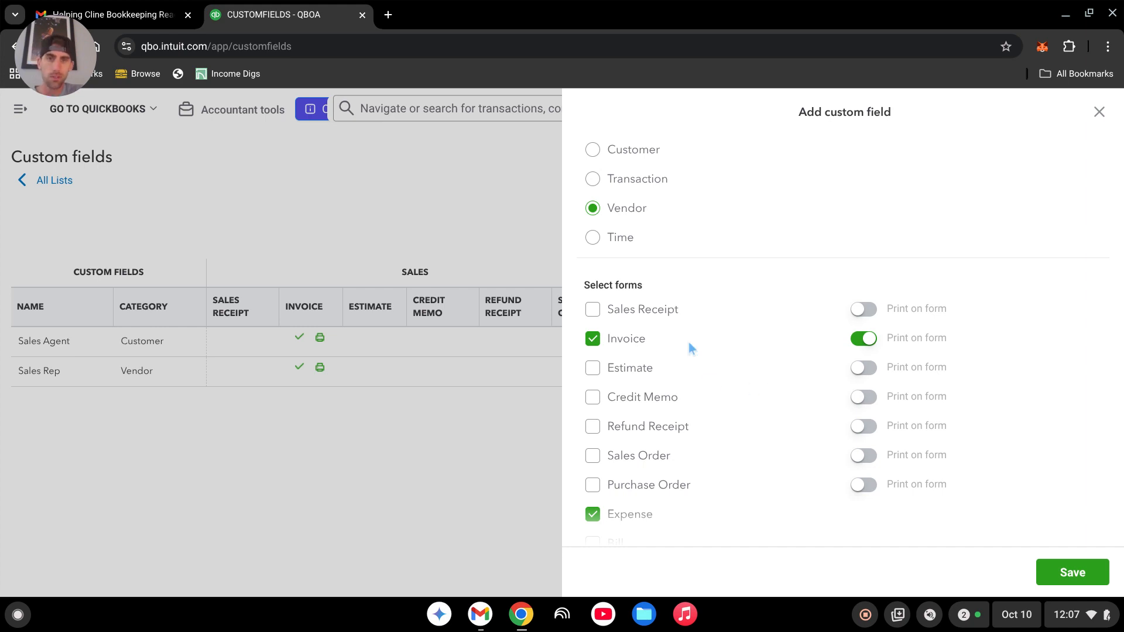
click(864, 339)
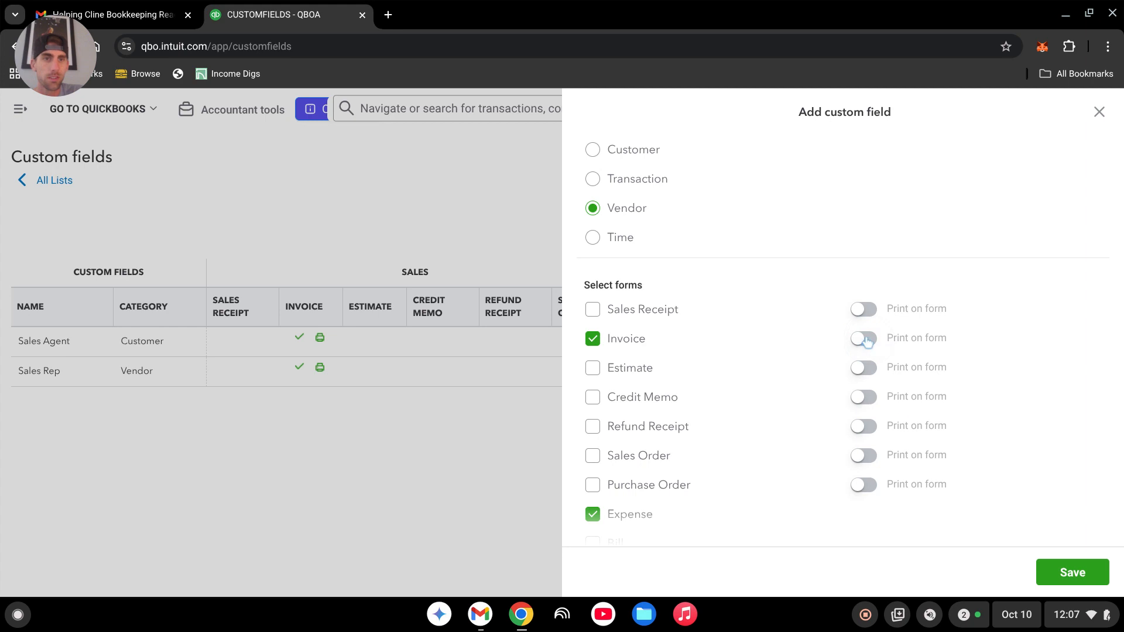
click(1099, 113)
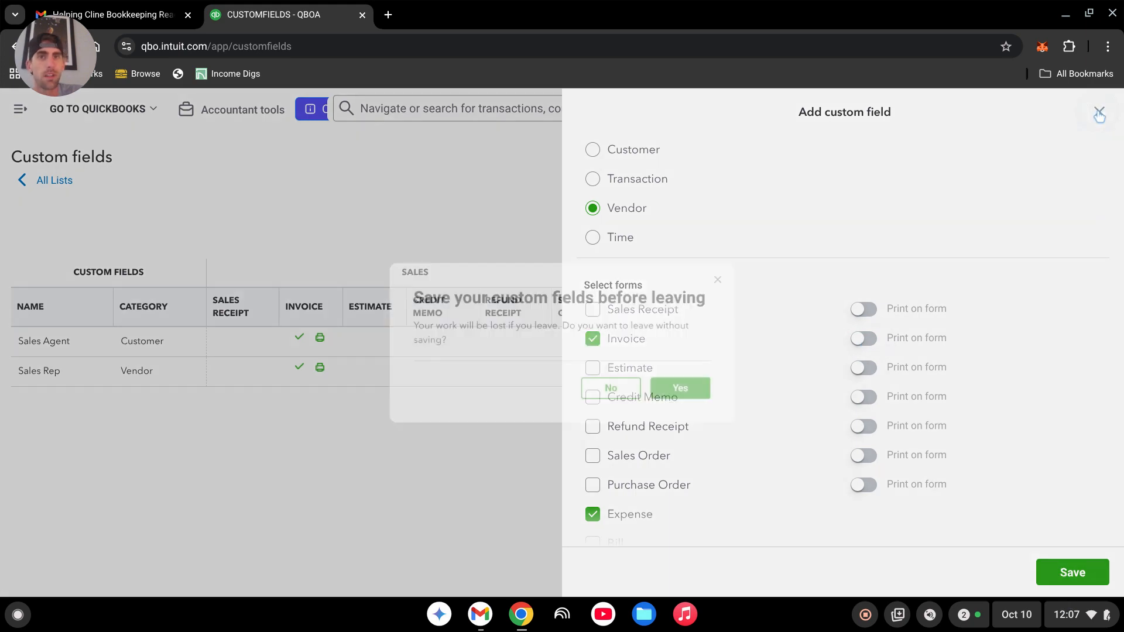
click(693, 401)
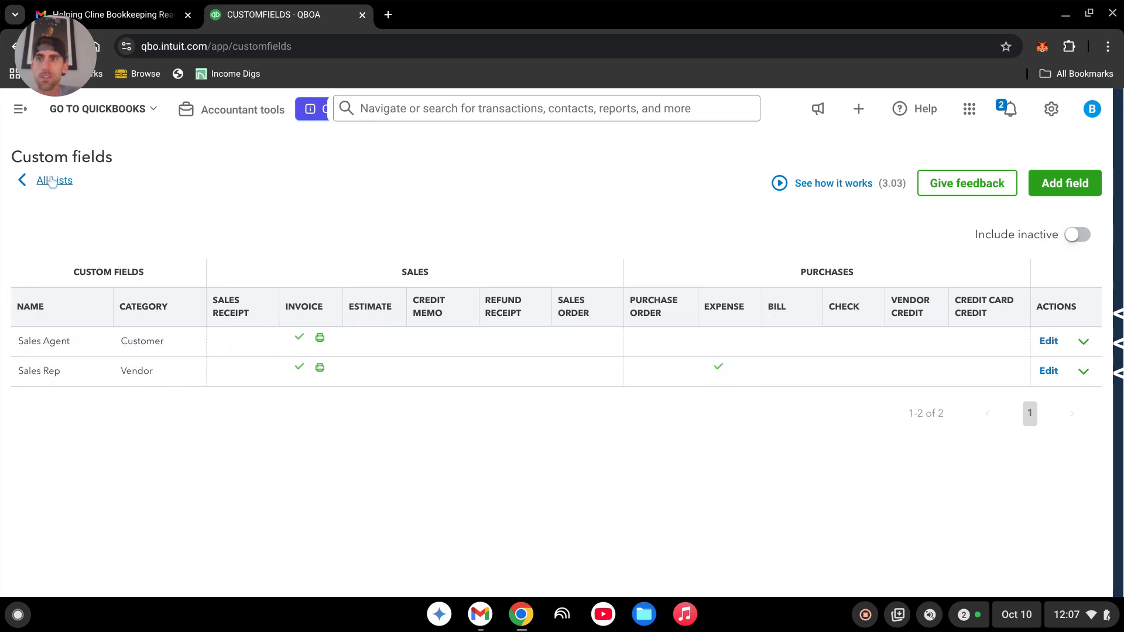
- Open the custom report Balance Sheet - 2018 and review its Other Current Liabilities
click(20, 109)
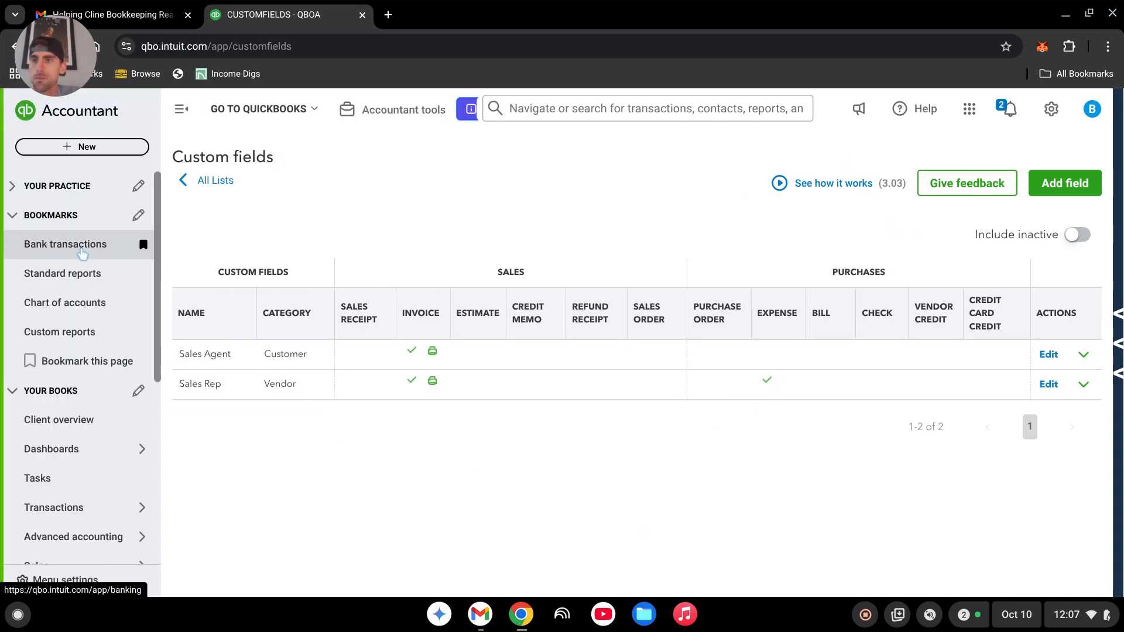
click(82, 337)
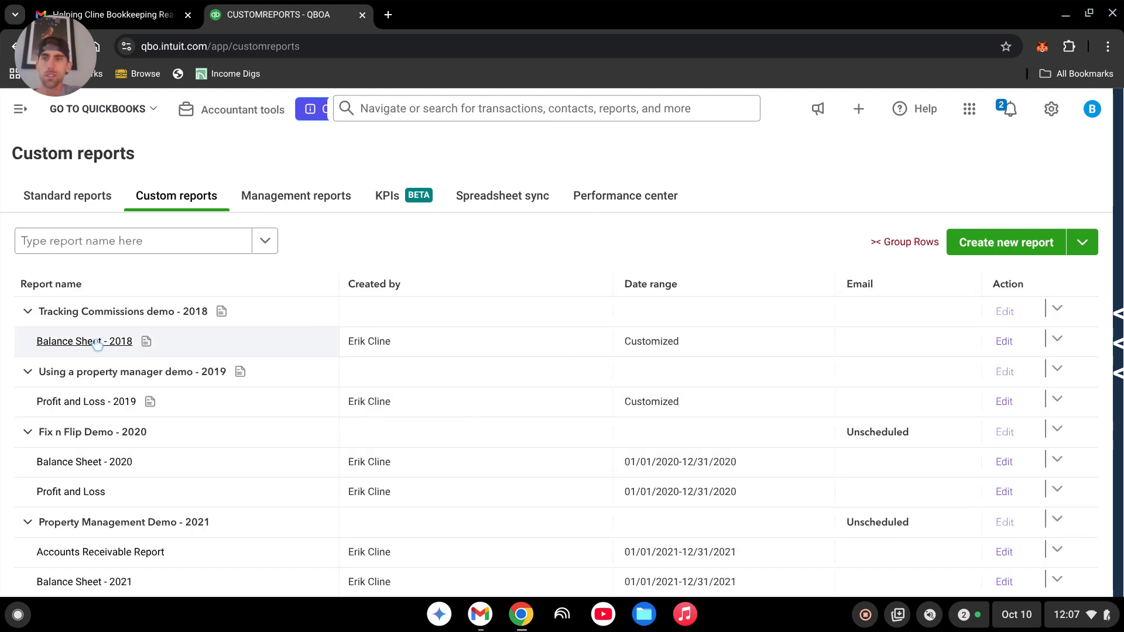
click(87, 342)
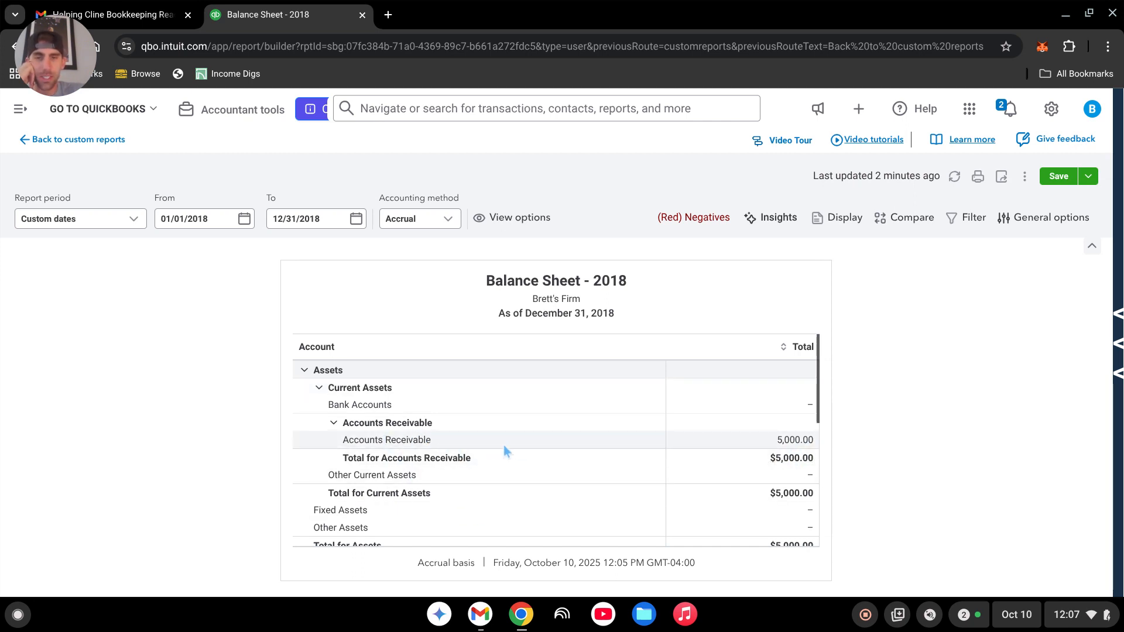
scroll(702, 456, down, 5)
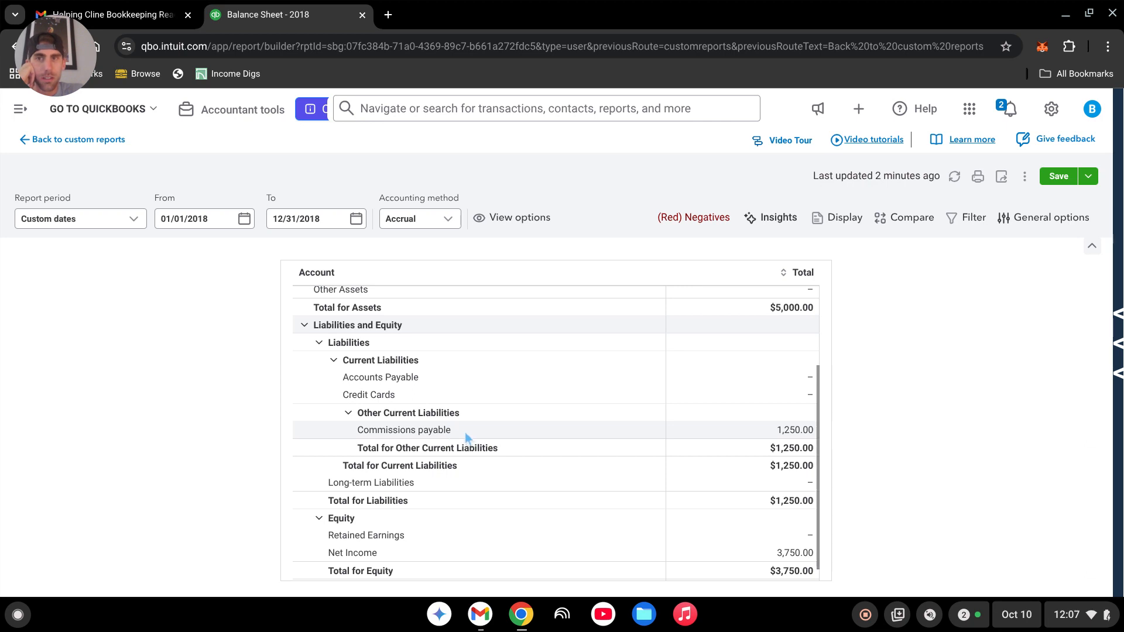
- Drill into the Commissions payable amount, open the Cigna invoice dated 07/12/2018, and look at its product lines
click(792, 432)
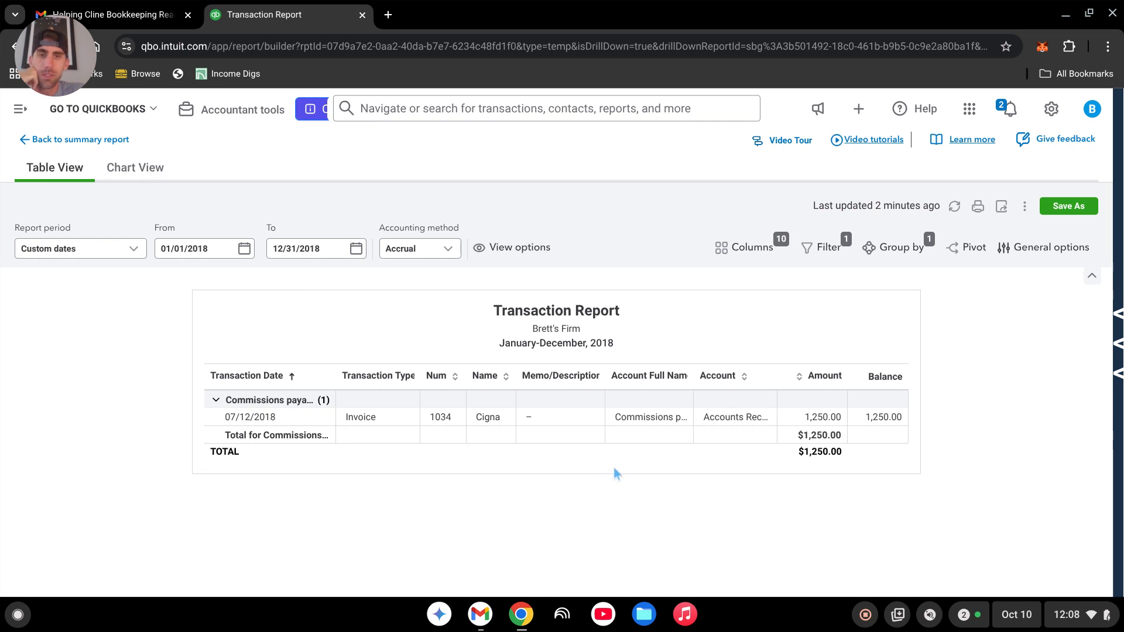
click(651, 417)
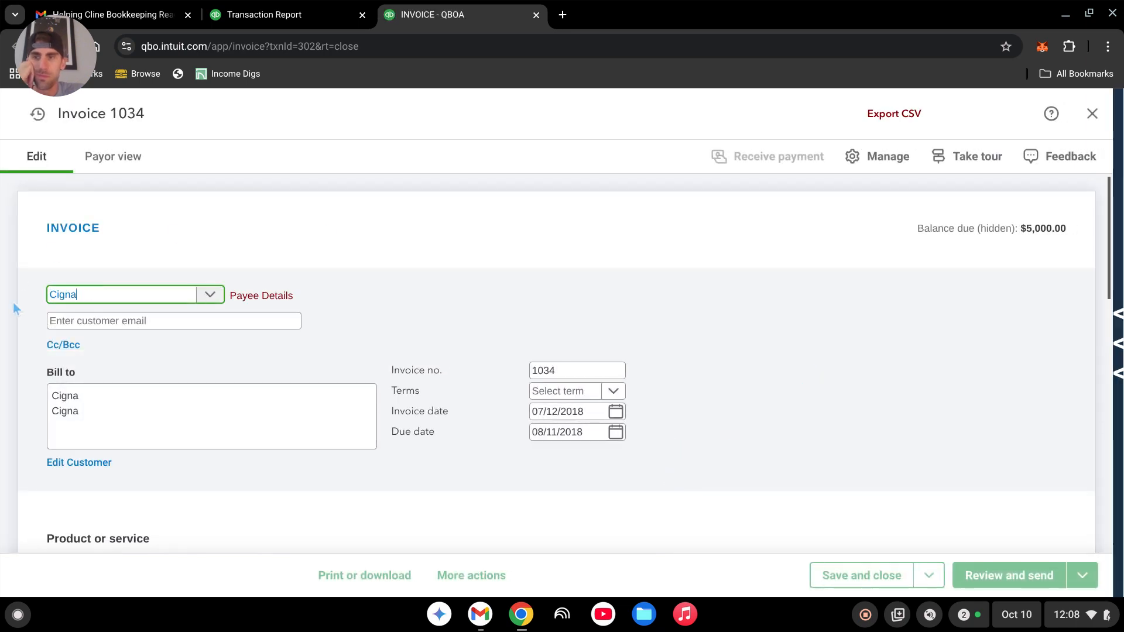
scroll(409, 378, down, 5)
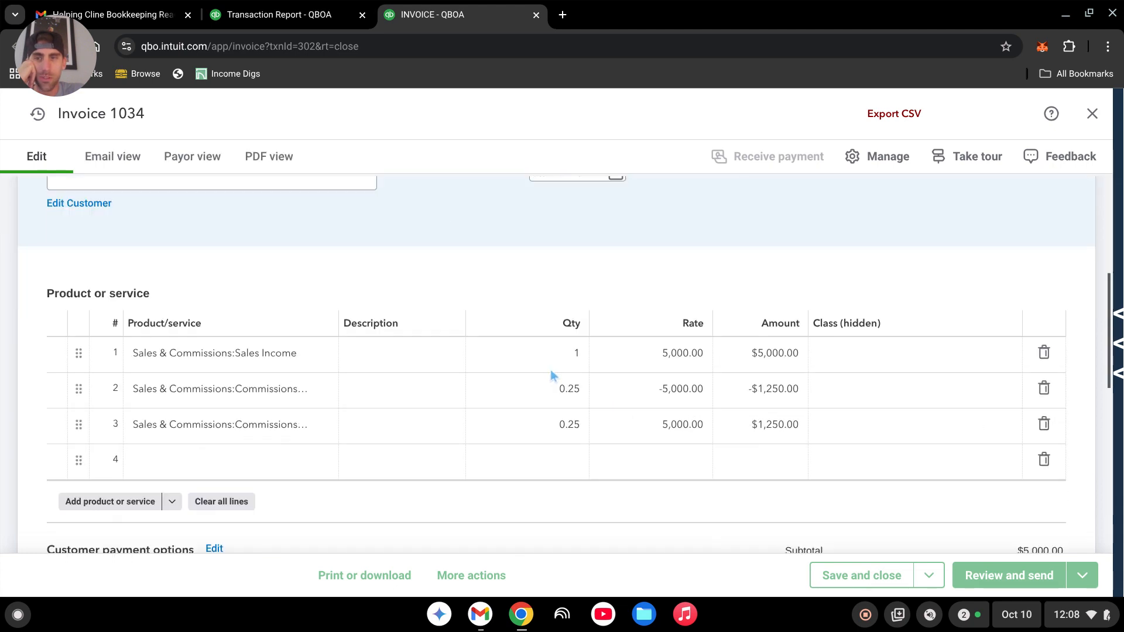
- Change the third invoice line to the assigned sales agent's Wages Payable item with quantity .25 and rate 5000
click(240, 420)
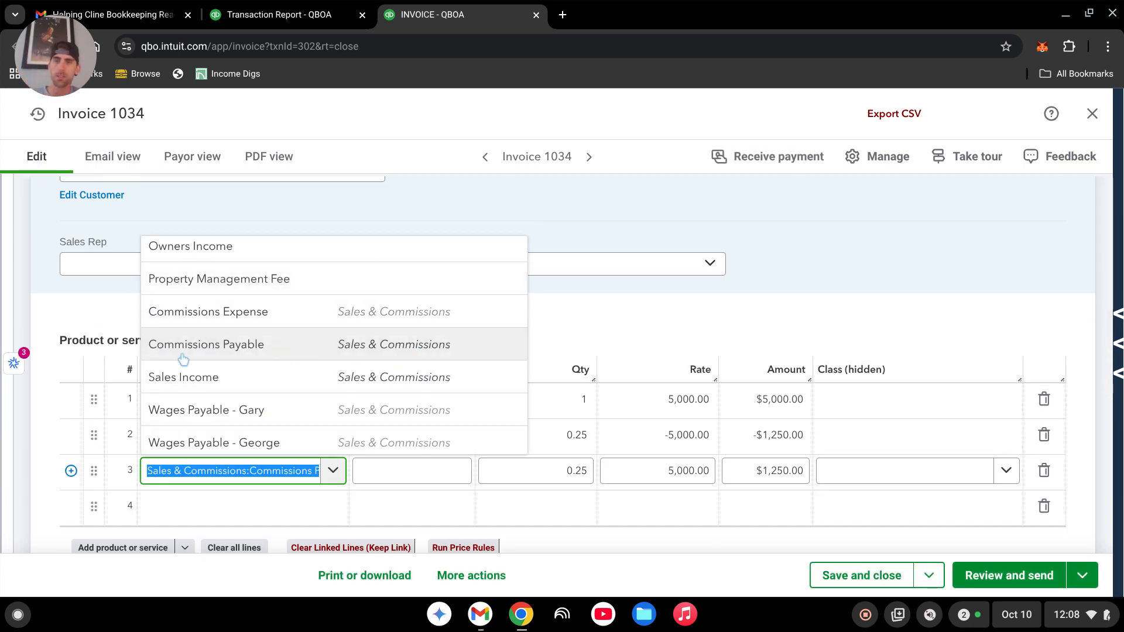
click(256, 411)
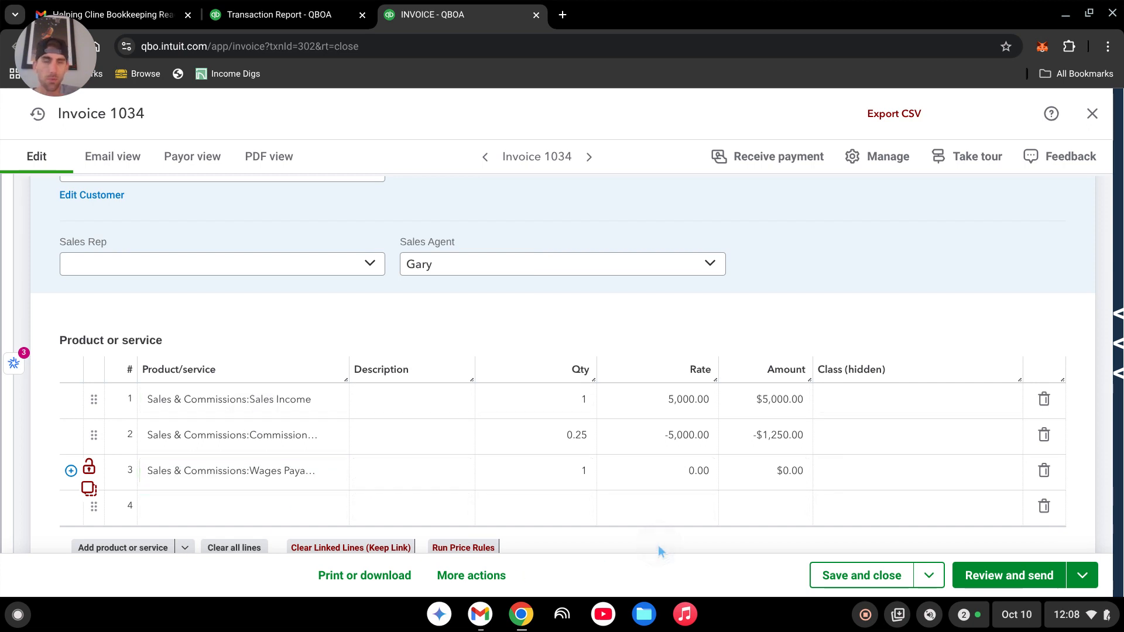
click(685, 477)
click(544, 468)
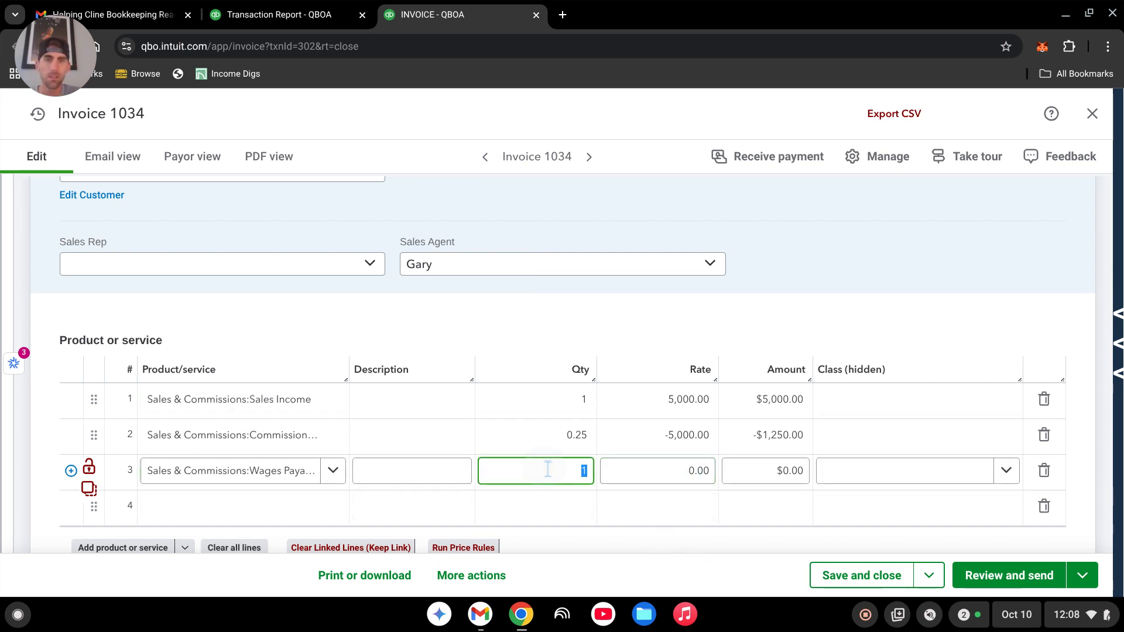
key(BackSpace)
text(.25)
key(Tab)
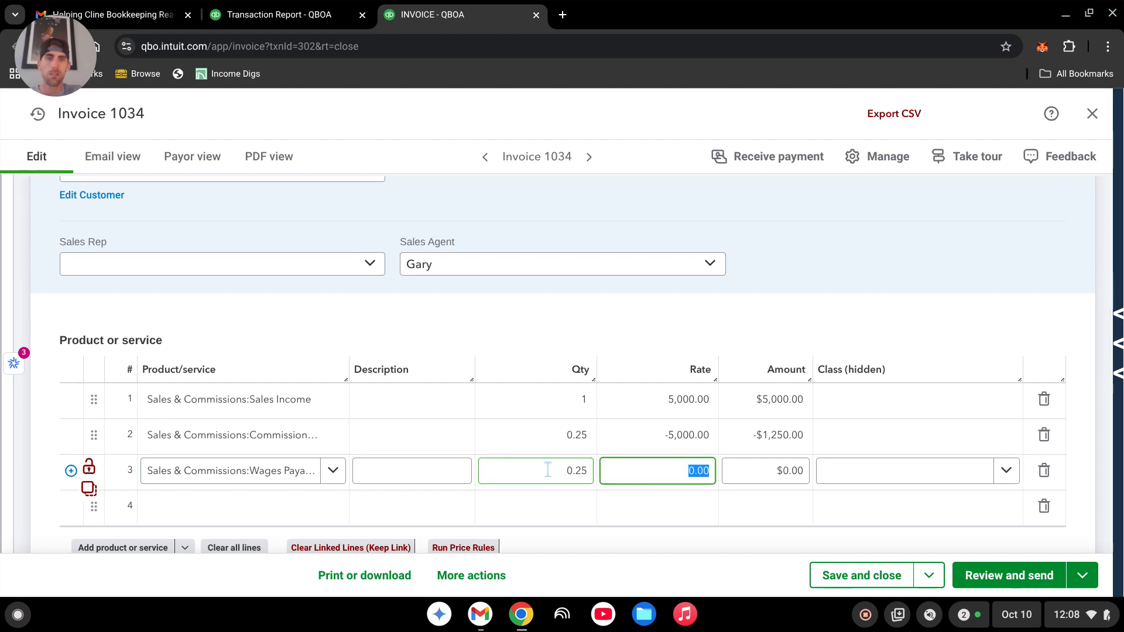
text(5000)
key(Tab)
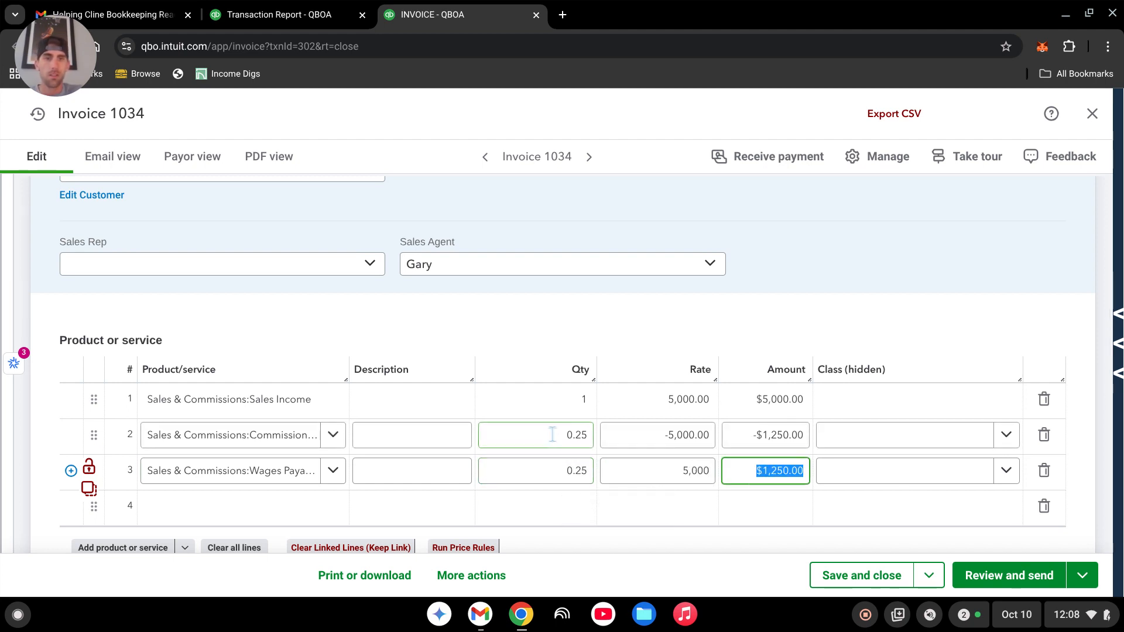
key(Tab)
- Save the corrected invoice despite the missing Class fields, and close its browser tab
scroll(900, 435, down, 2)
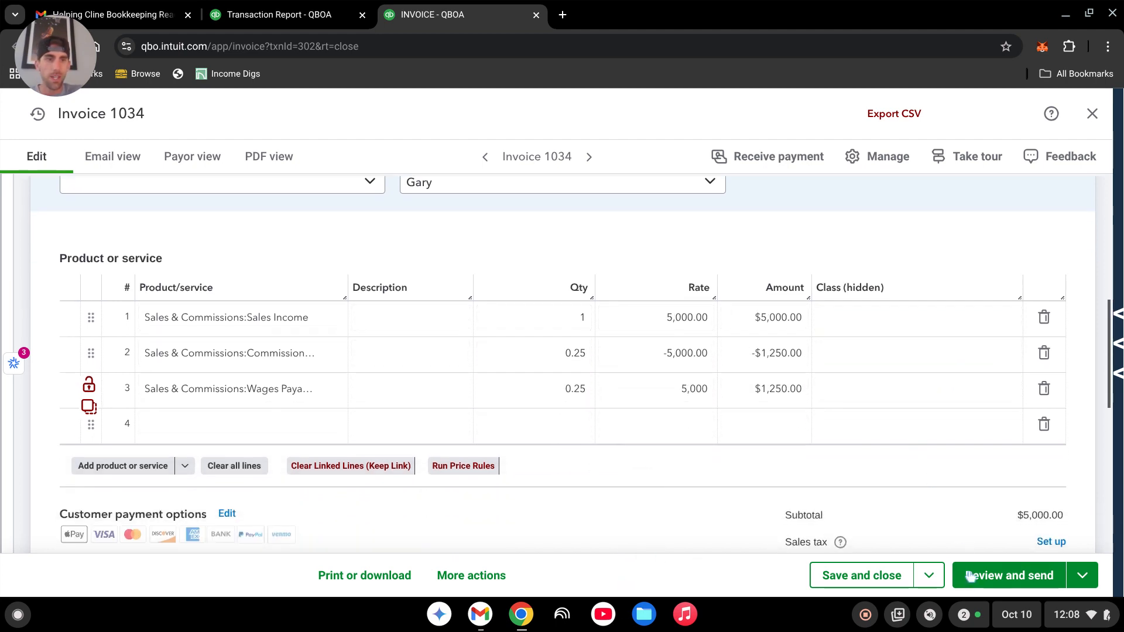
click(880, 578)
click(837, 578)
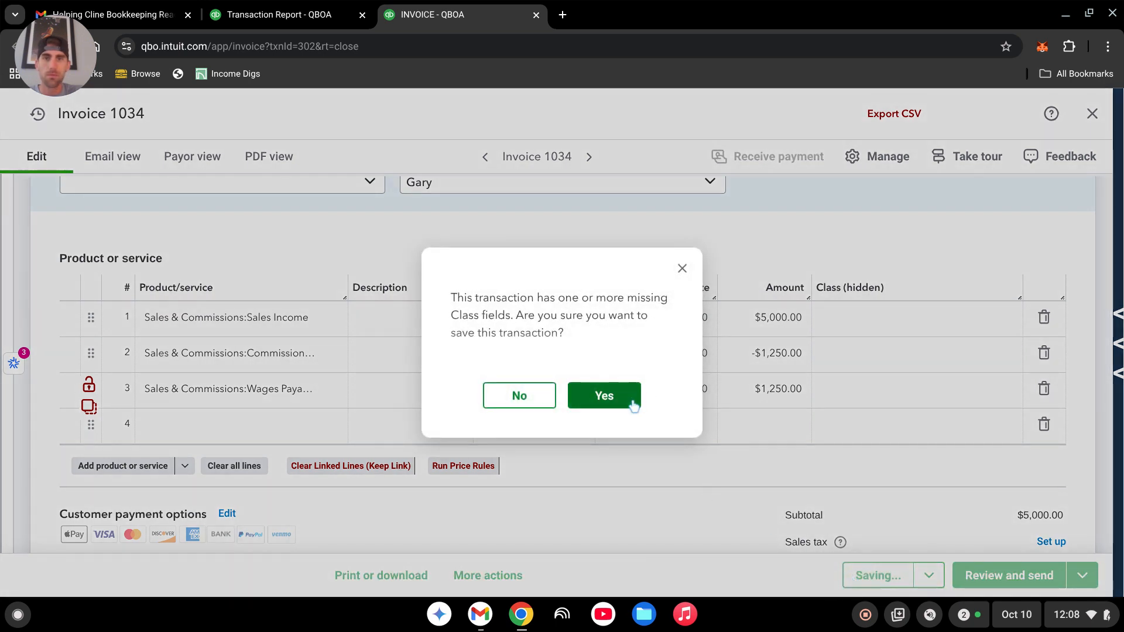
click(633, 402)
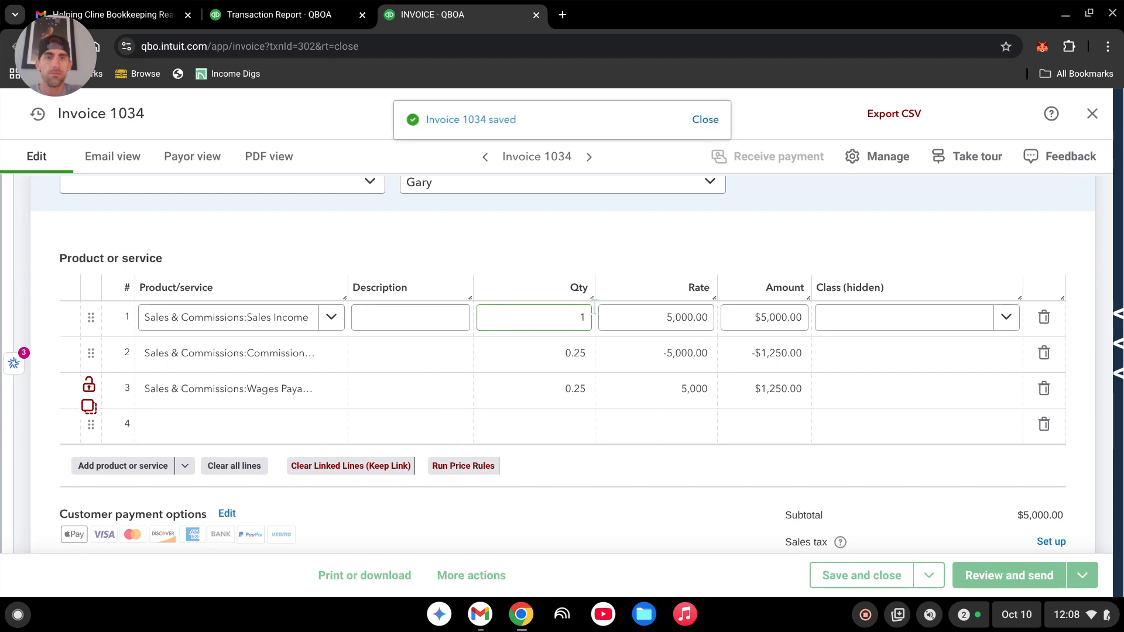
key(ctrl+w)
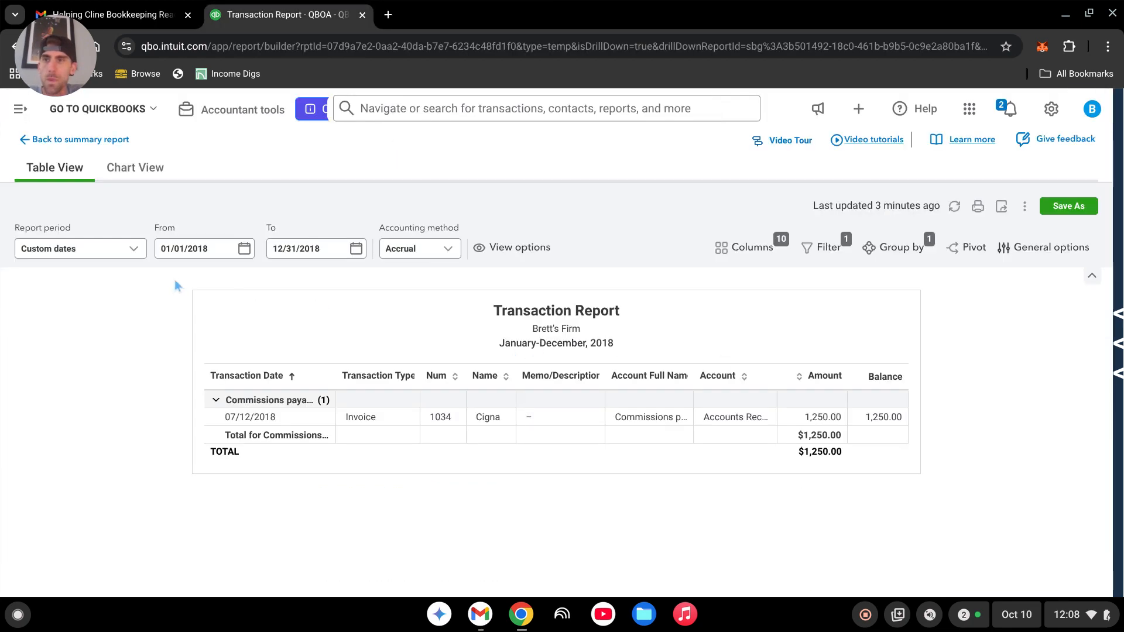
- Return to the Balance Sheet - 2018 summary report and check the Liabilities section
click(83, 140)
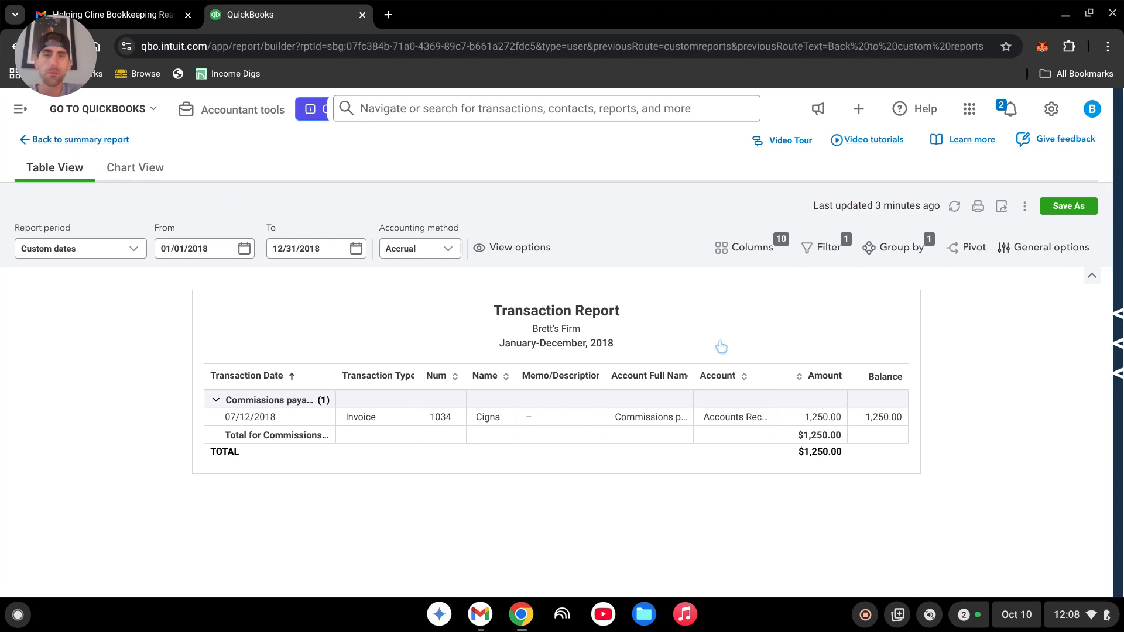
scroll(609, 419, down, 3)
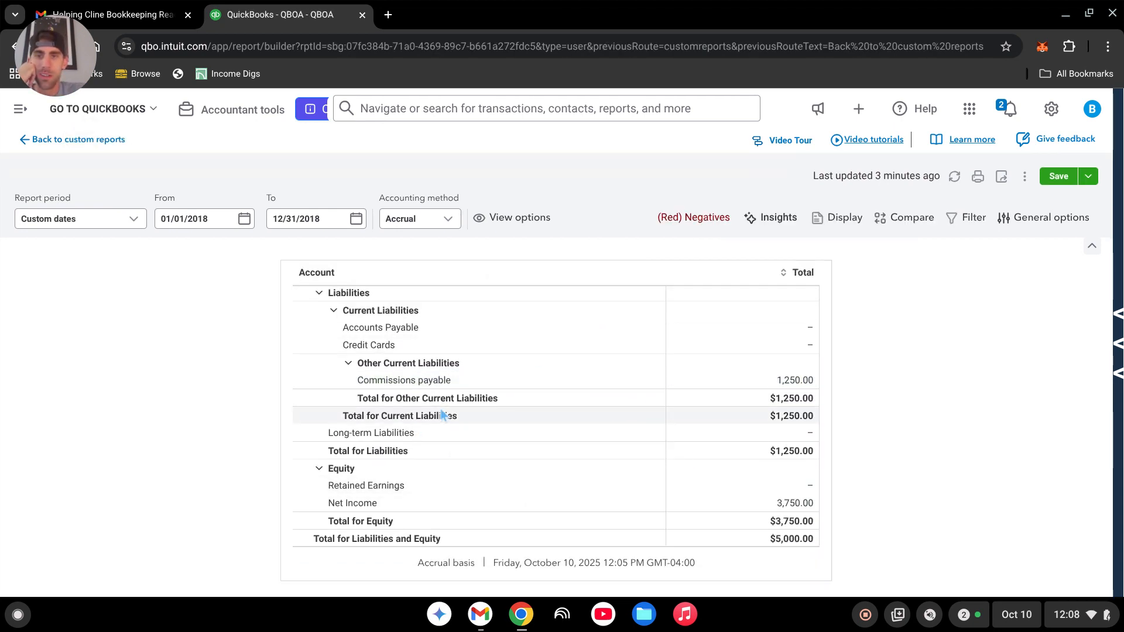
scroll(586, 398, up, 2)
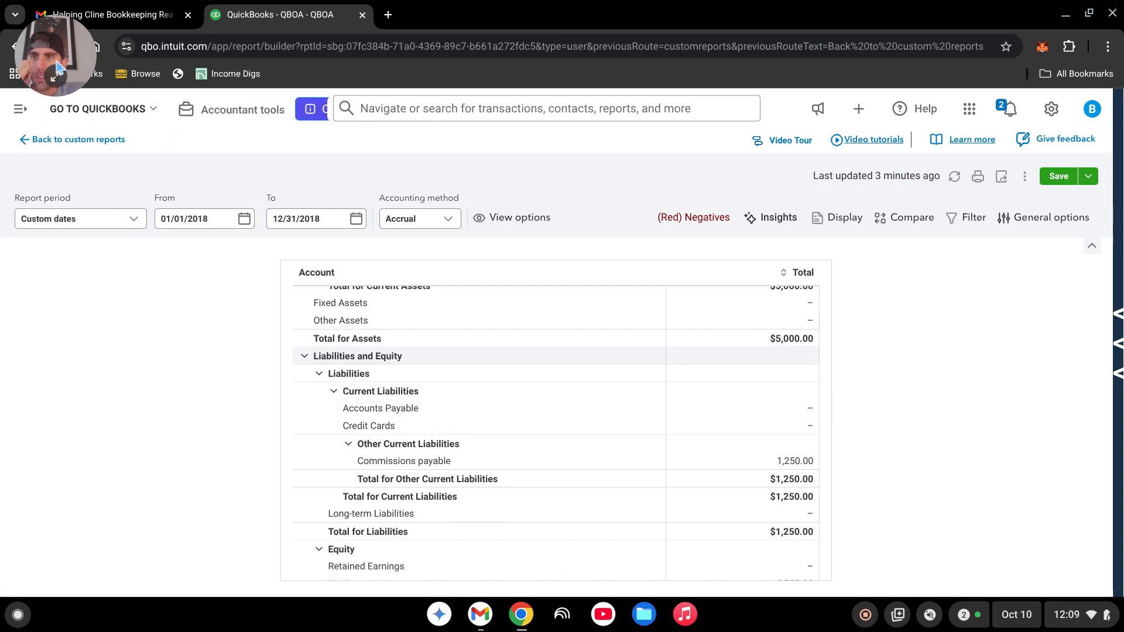
- Reload the Balance Sheet - 2018 report and check its Accounts Receivable and Commissions payable amounts
click(70, 48)
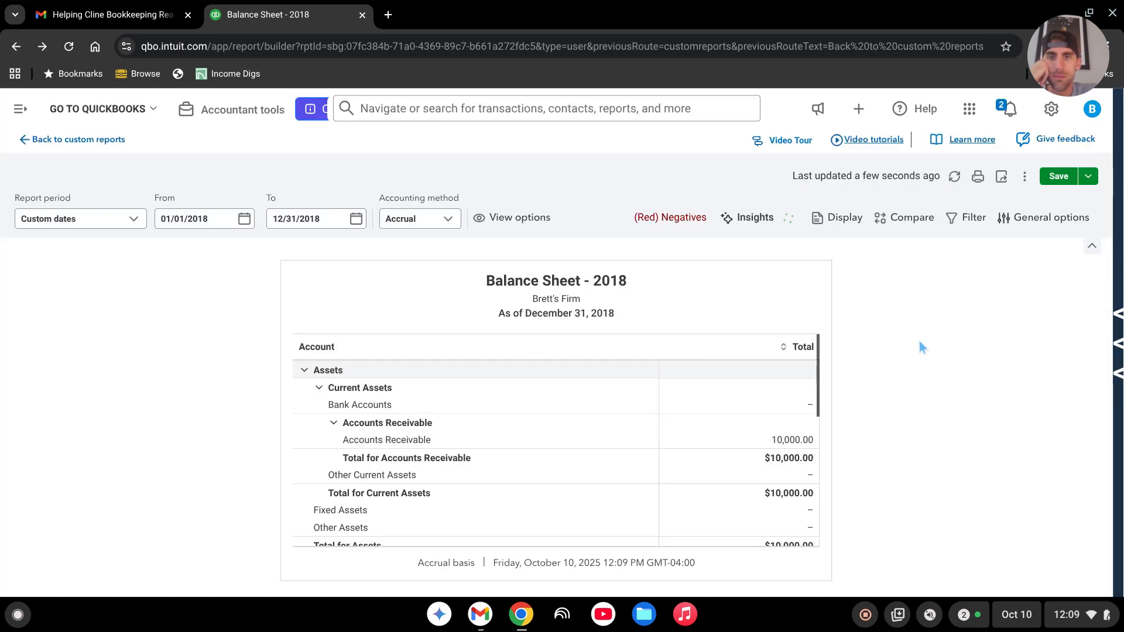
scroll(695, 383, down, 5)
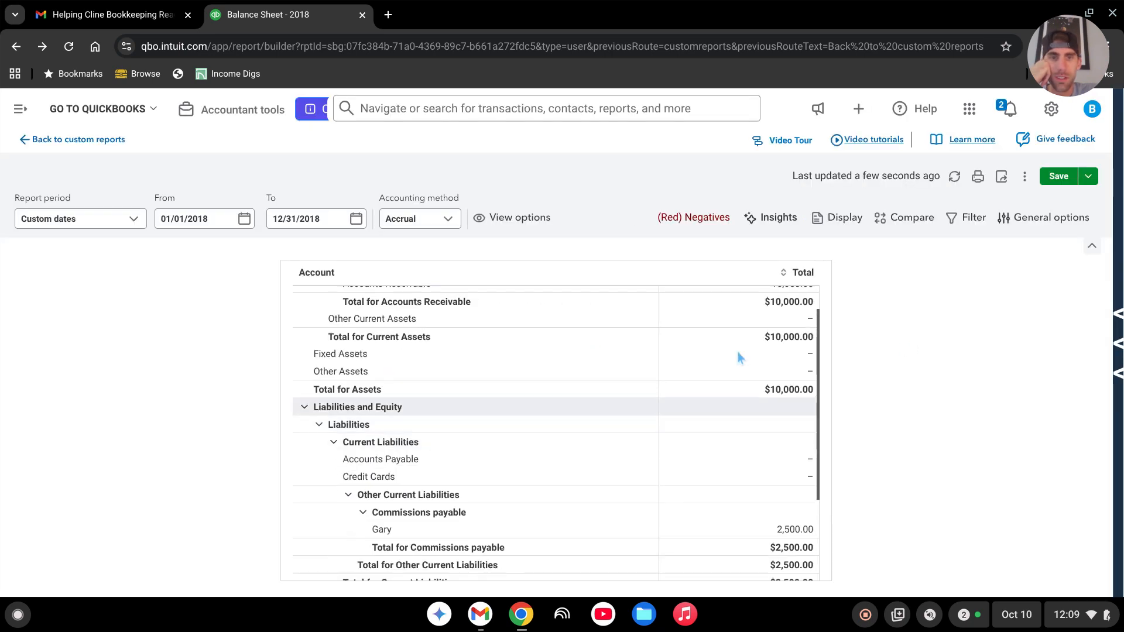
scroll(638, 458, down, 3)
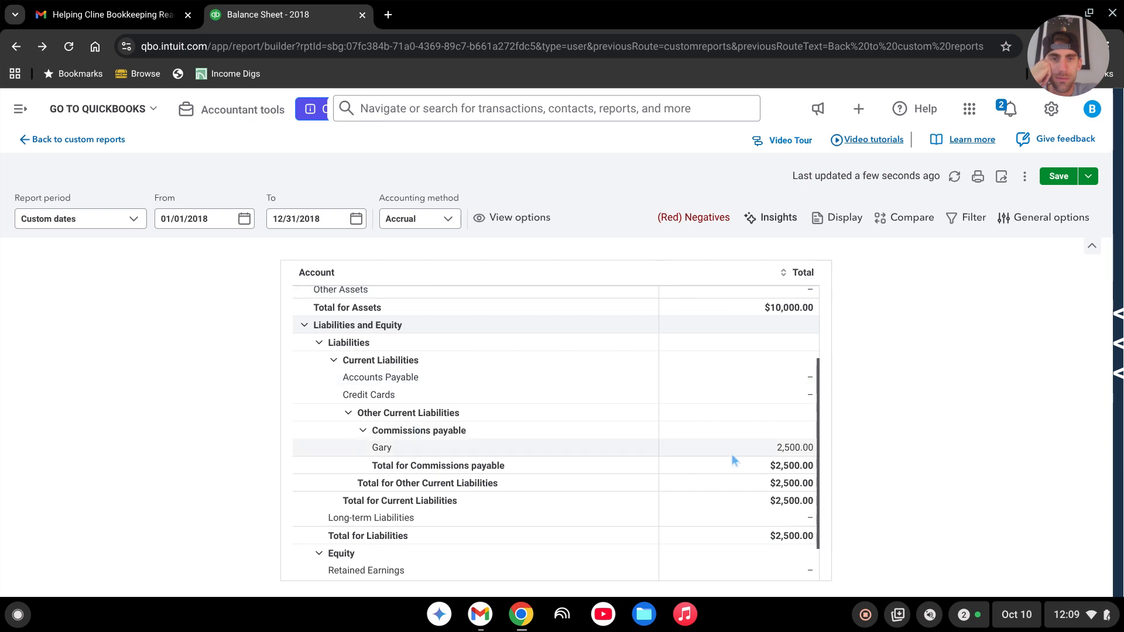
scroll(714, 451, up, 8)
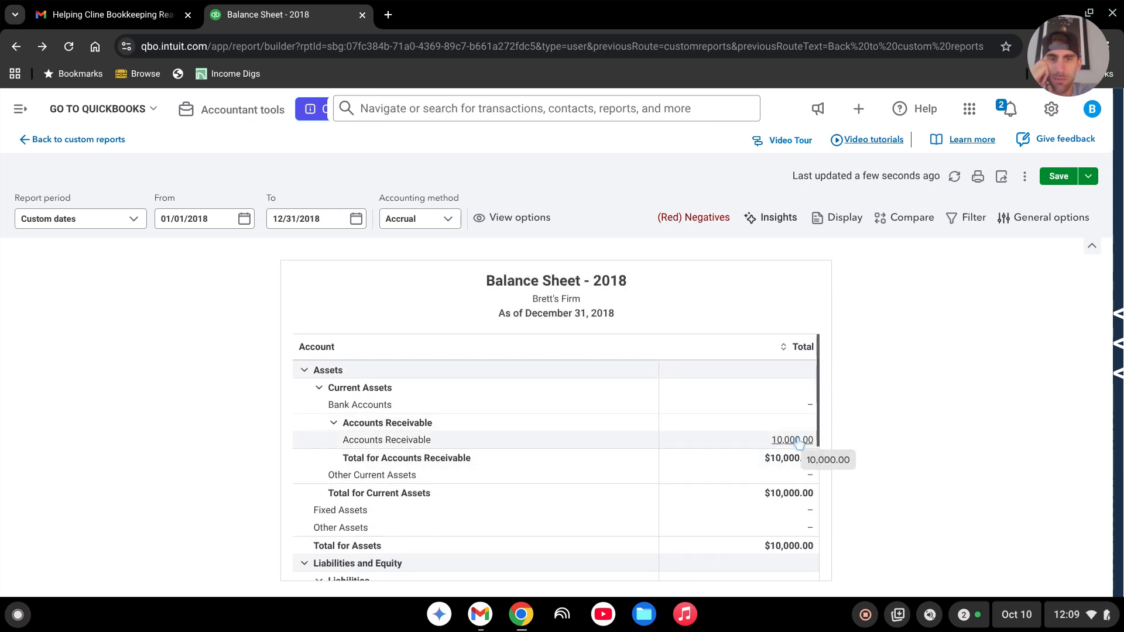
scroll(726, 427, down, 5)
scroll(701, 391, down, 1)
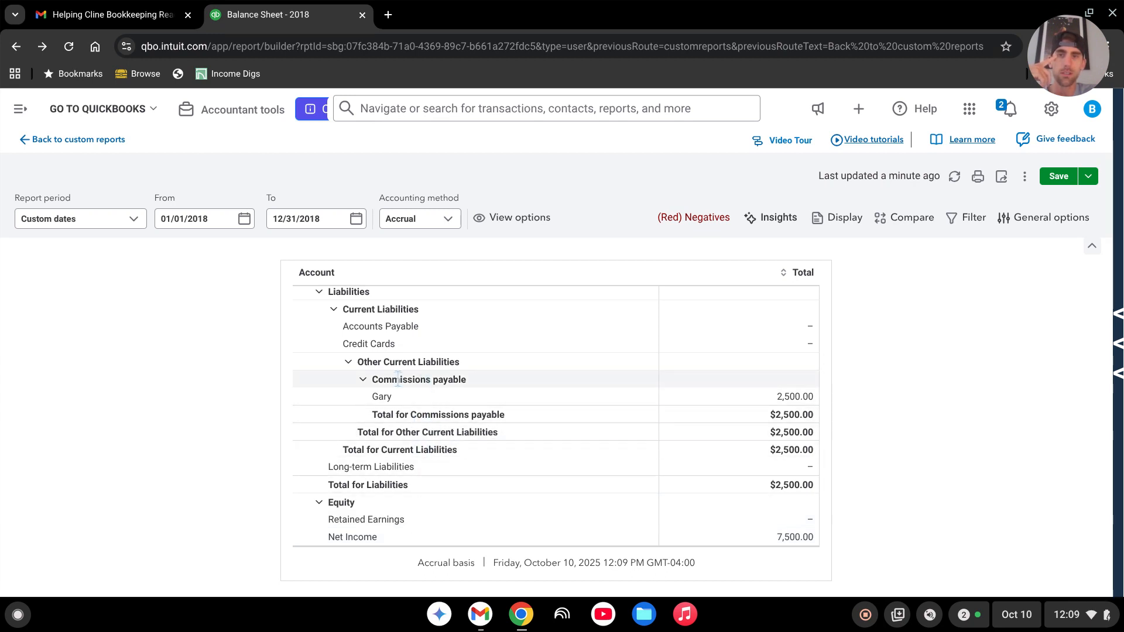
- Collapse and re-expand the Commissions payable group to compare its combined and per-agent amounts, and review the Assets section
scroll(515, 439, up, 1)
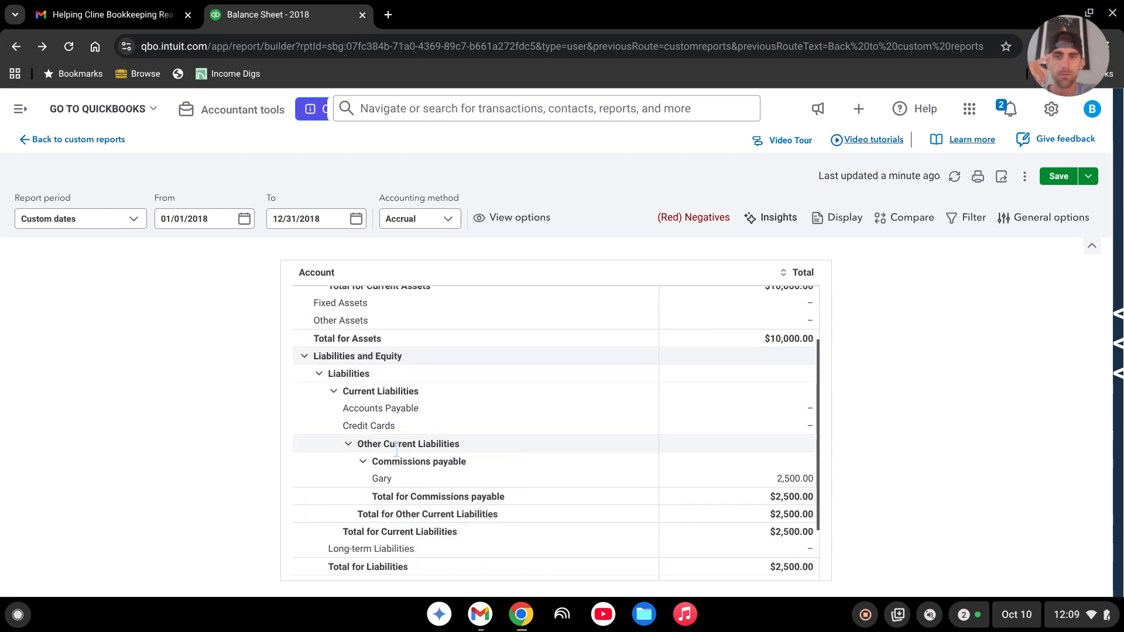
click(362, 462)
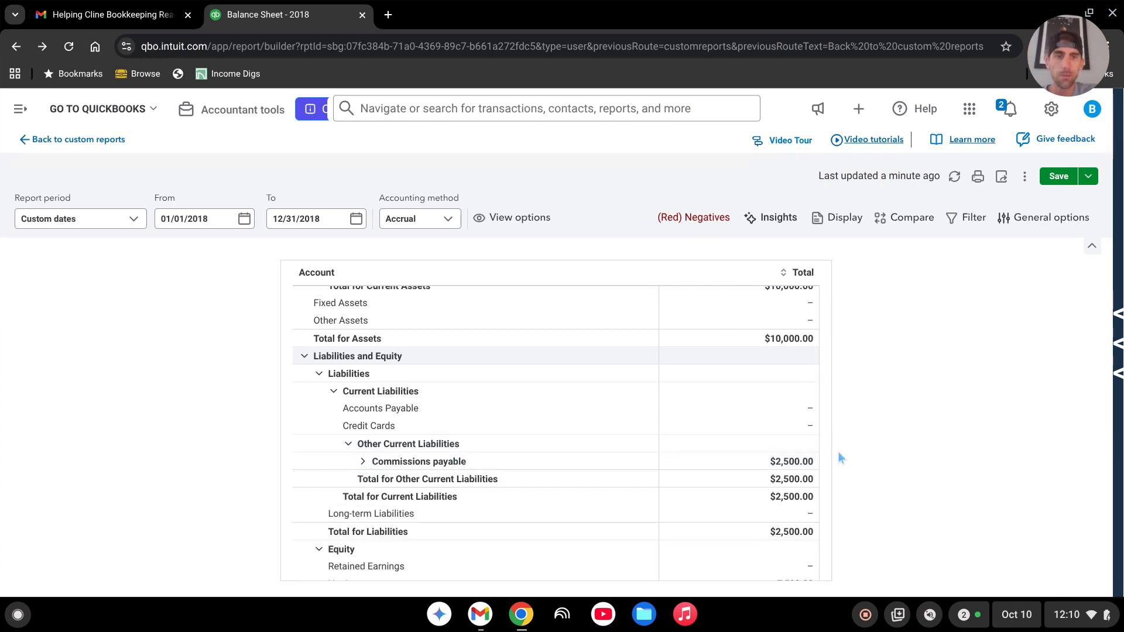
click(364, 463)
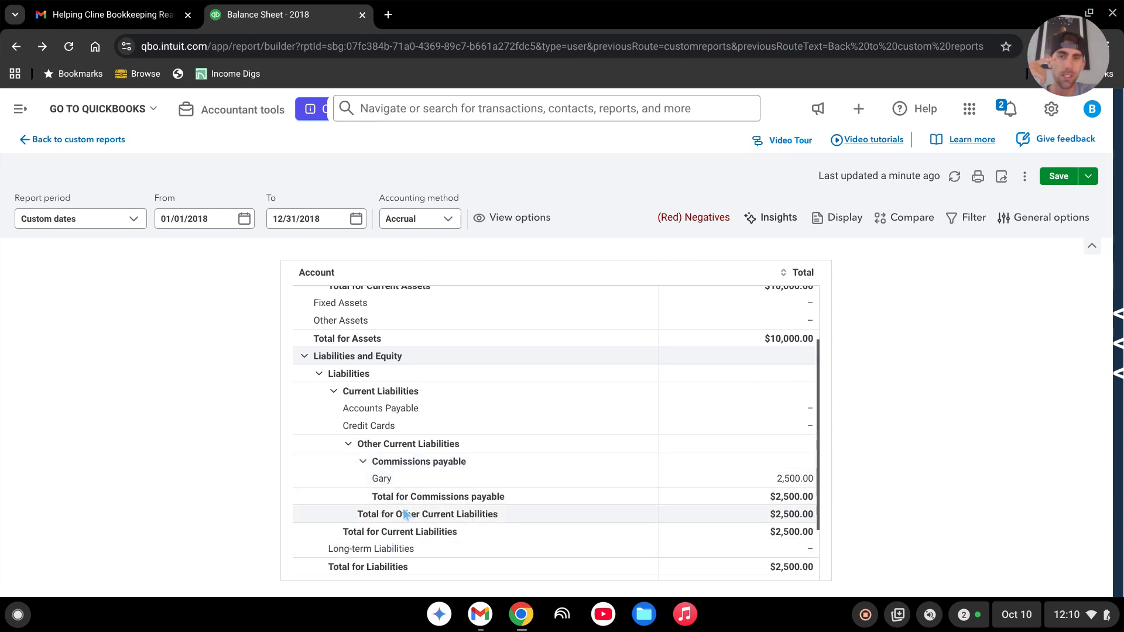
scroll(761, 490, up, 2)
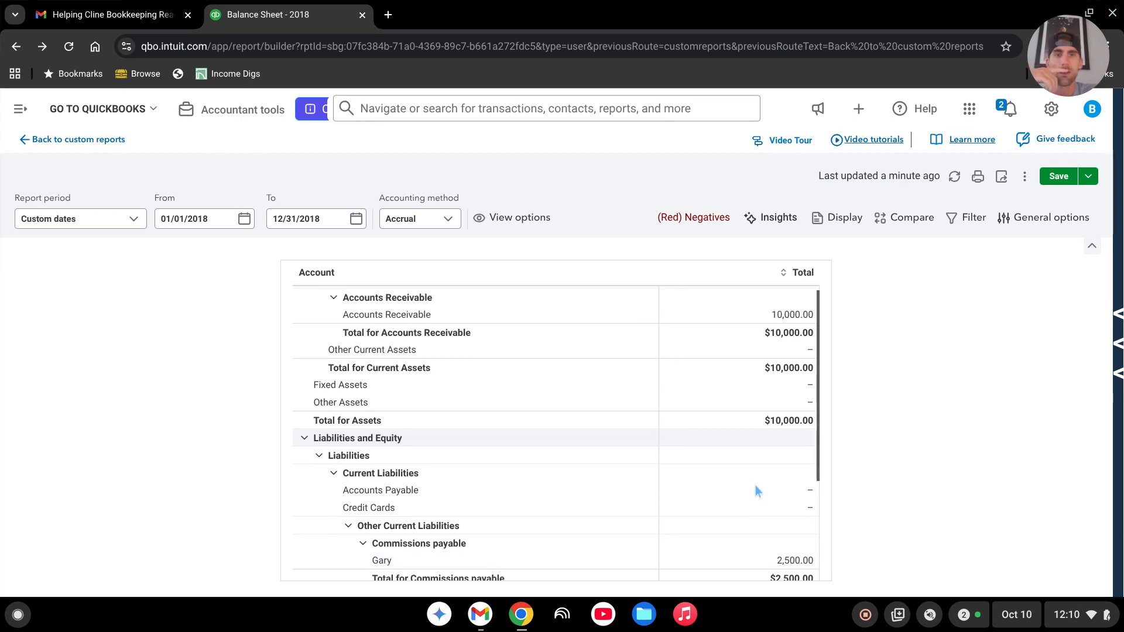
scroll(755, 490, up, 3)
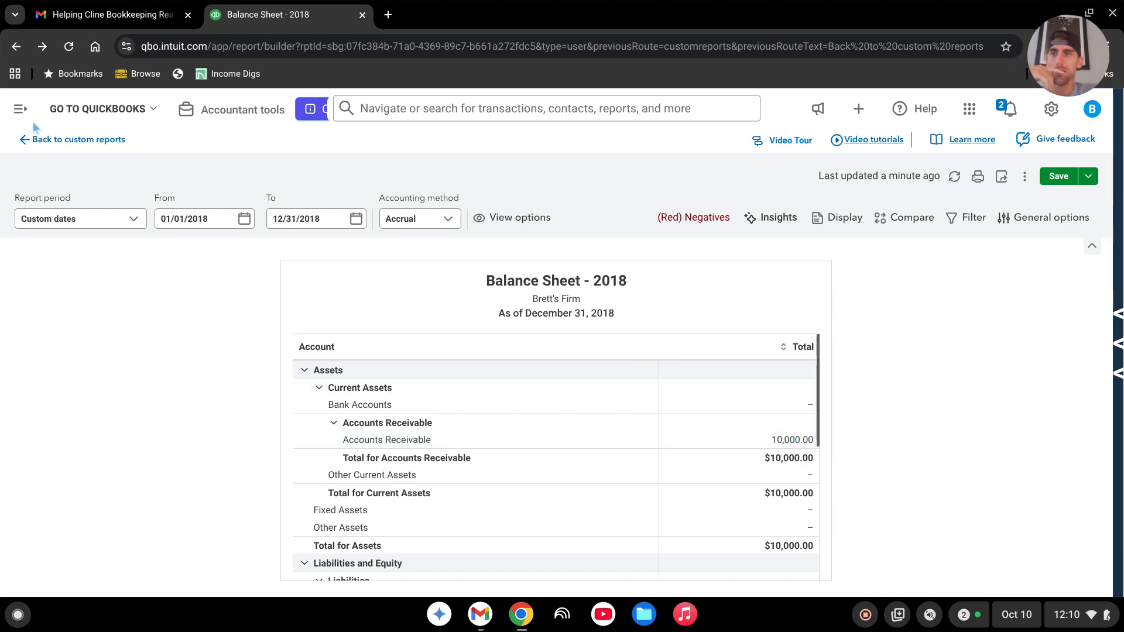
- Go to the bank transactions and find the pending Cigna deposit dated 07/12/2018
click(20, 109)
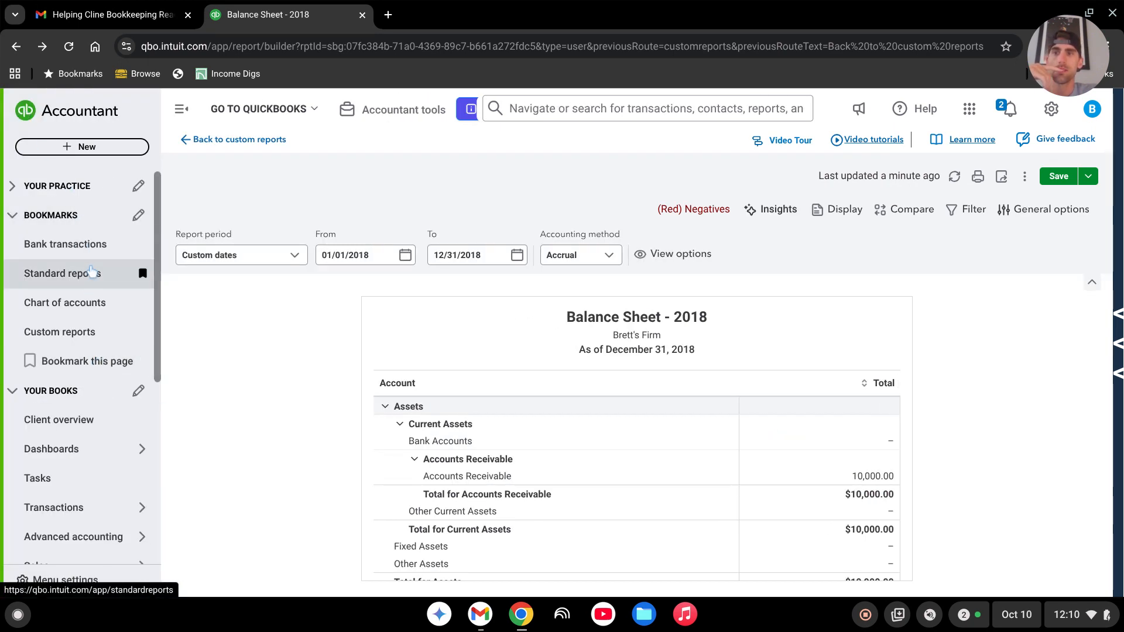
click(86, 247)
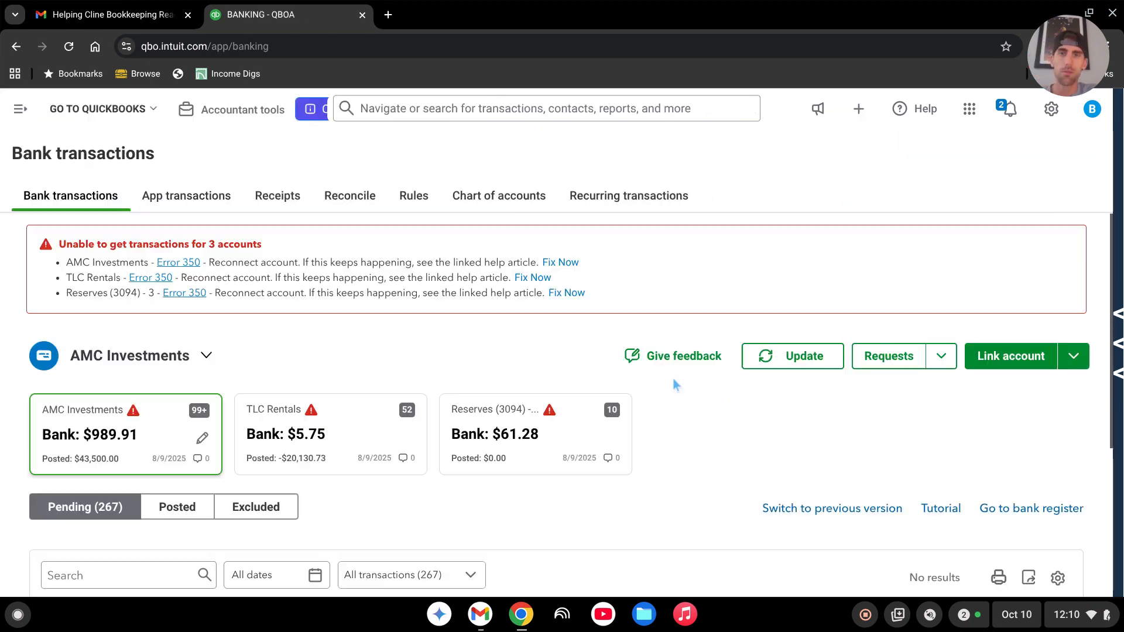
scroll(703, 375, down, 2)
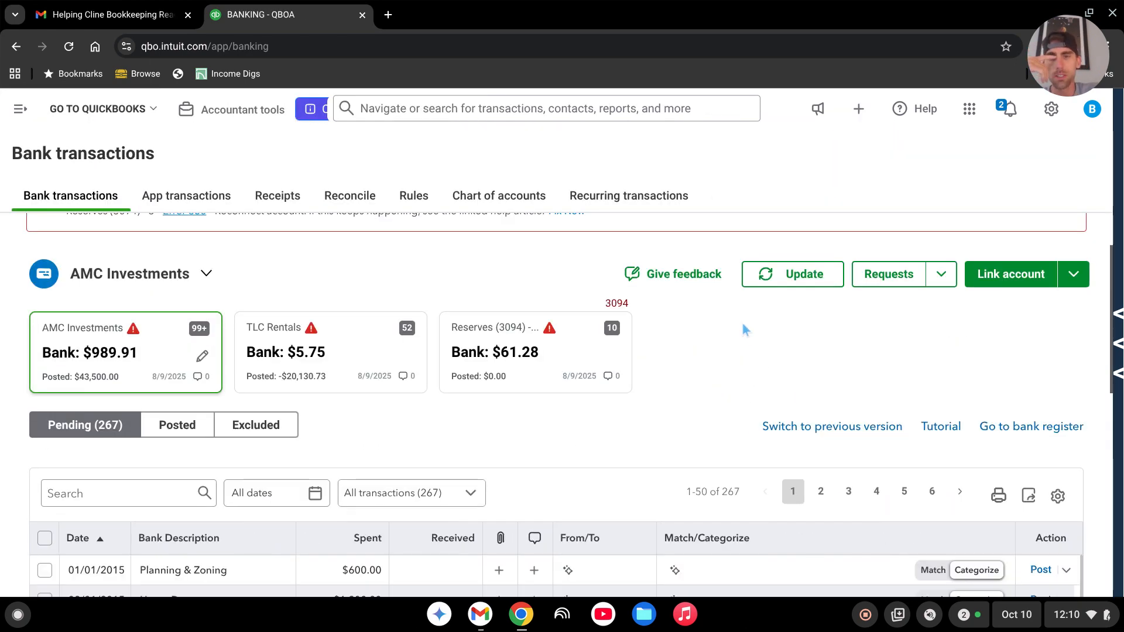
scroll(703, 351, down, 5)
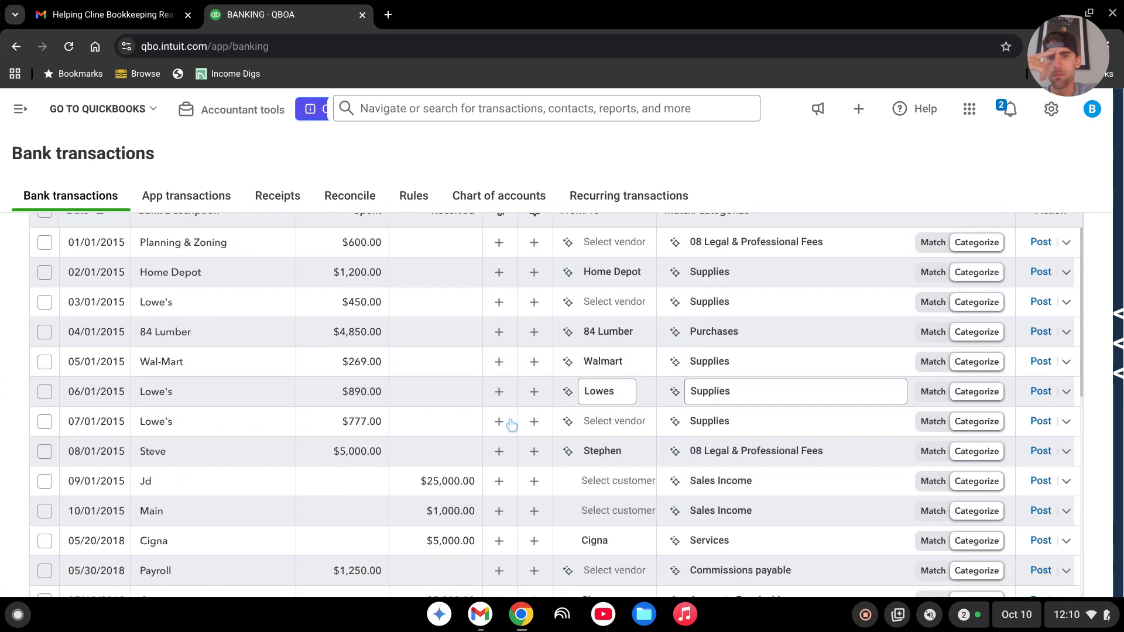
scroll(231, 447, down, 1)
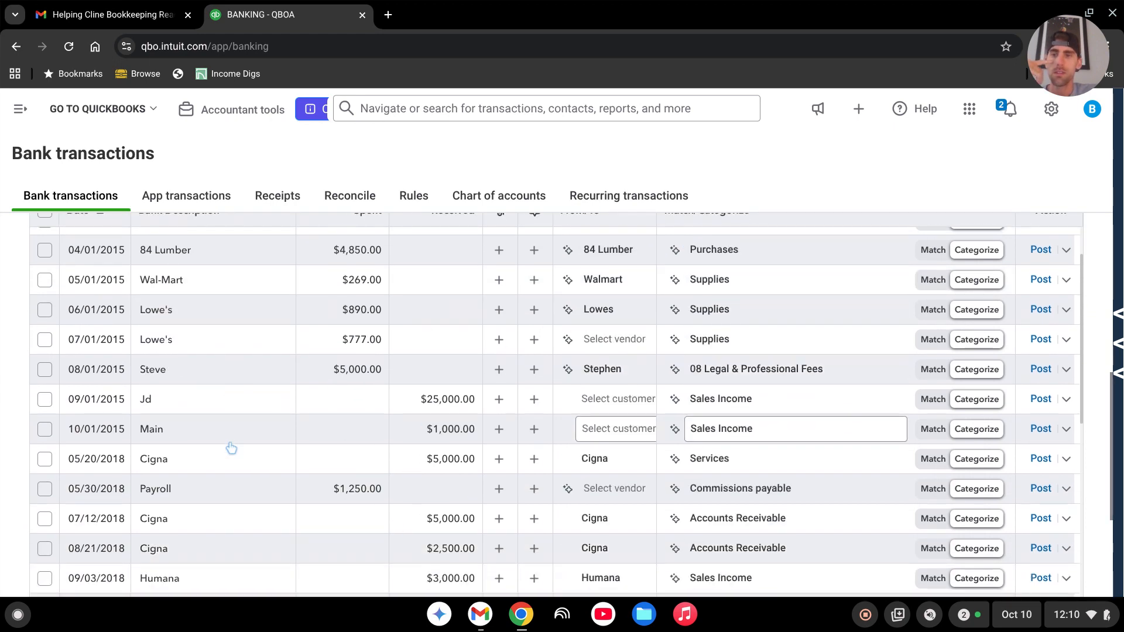
scroll(231, 448, down, 1)
scroll(152, 448, down, 1)
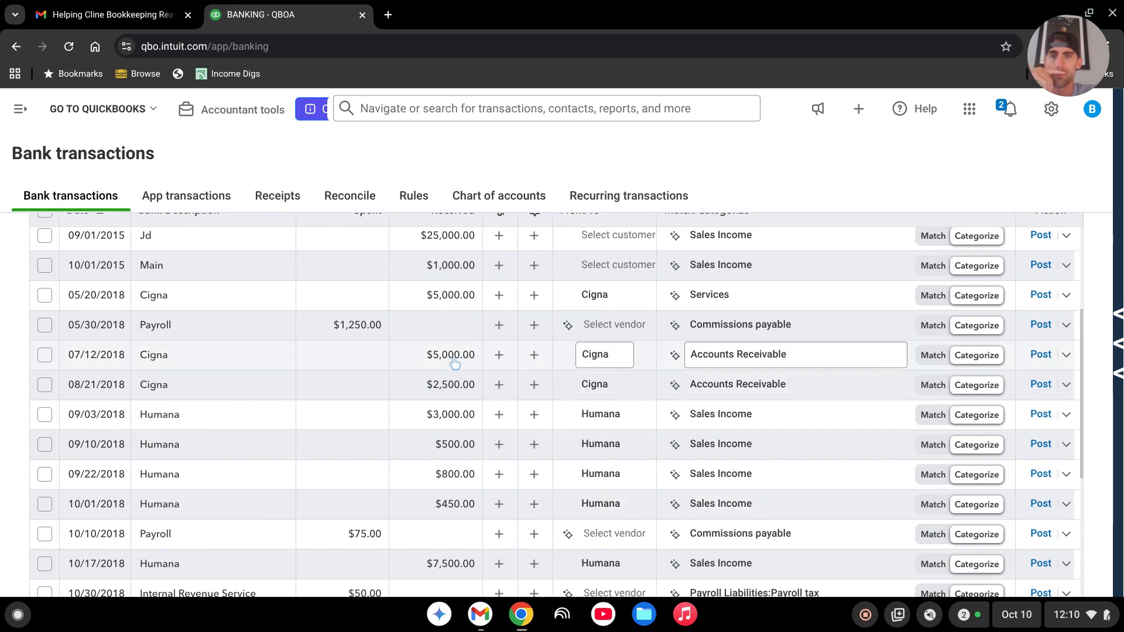
- Match the 07/12/2018 Cigna deposit to the open Cigna invoice dated 06/12/2018 with a payment of 5,000.00
click(262, 359)
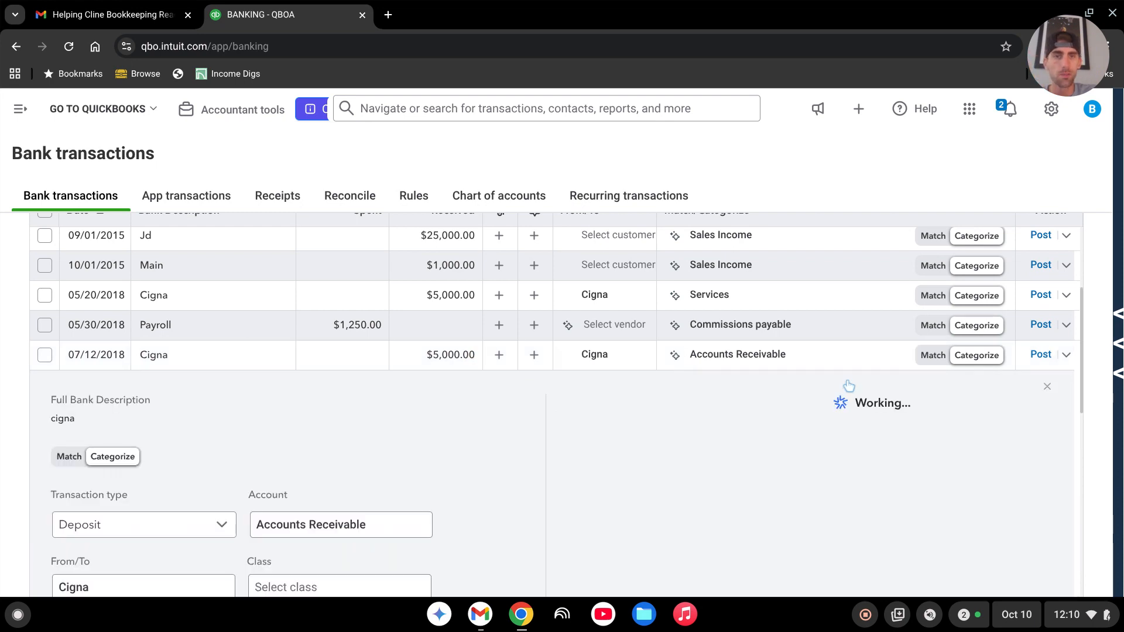
click(934, 356)
click(313, 499)
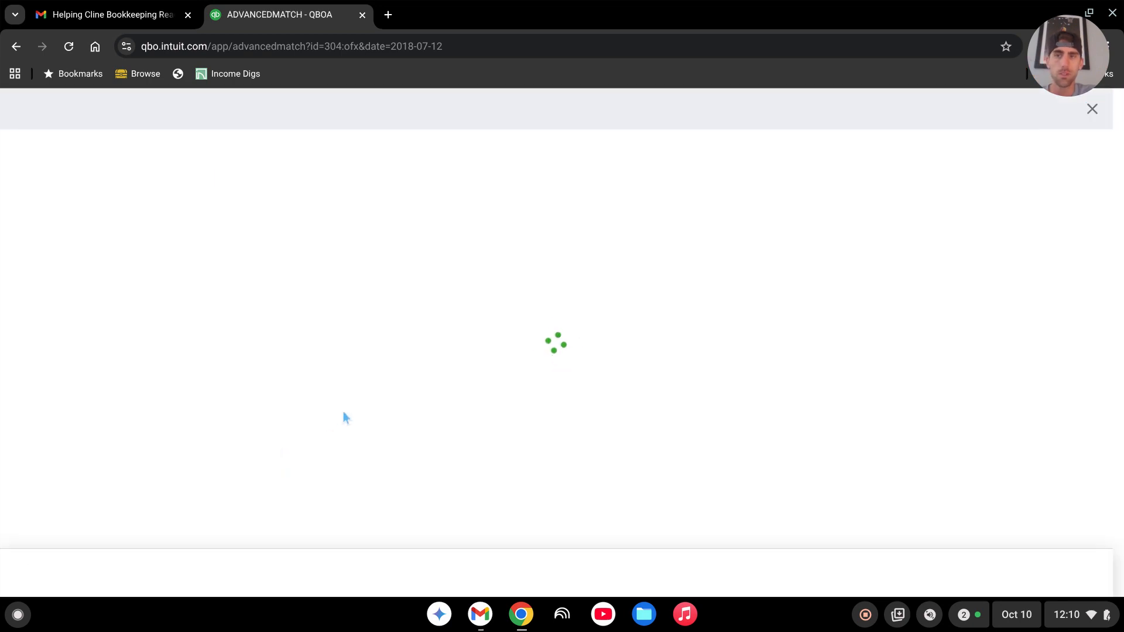
scroll(549, 309, down, 3)
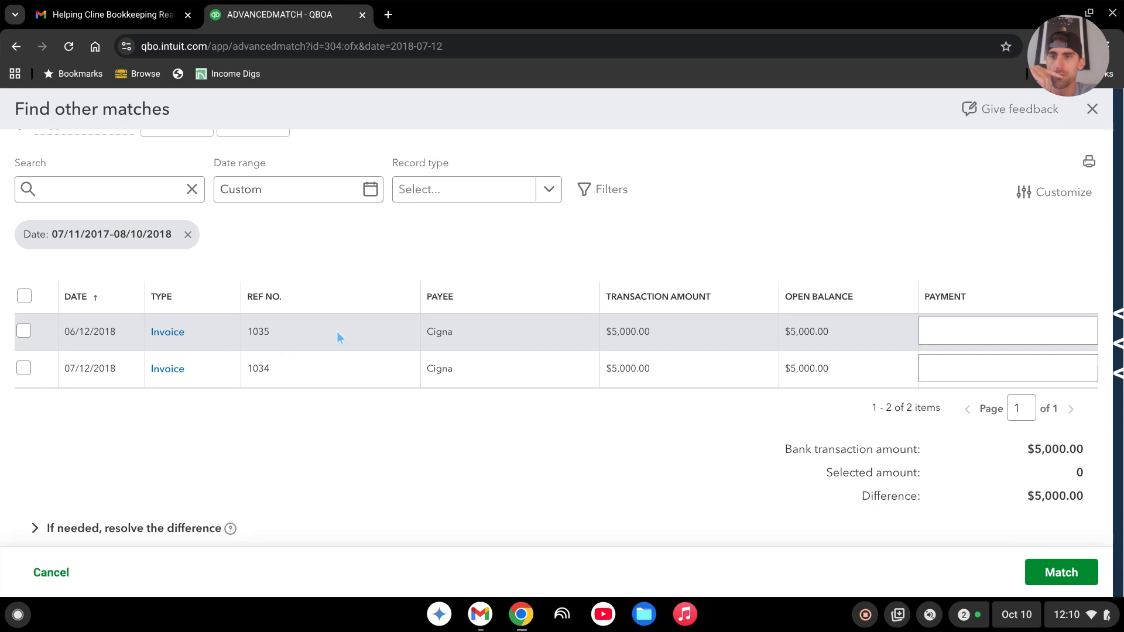
click(23, 331)
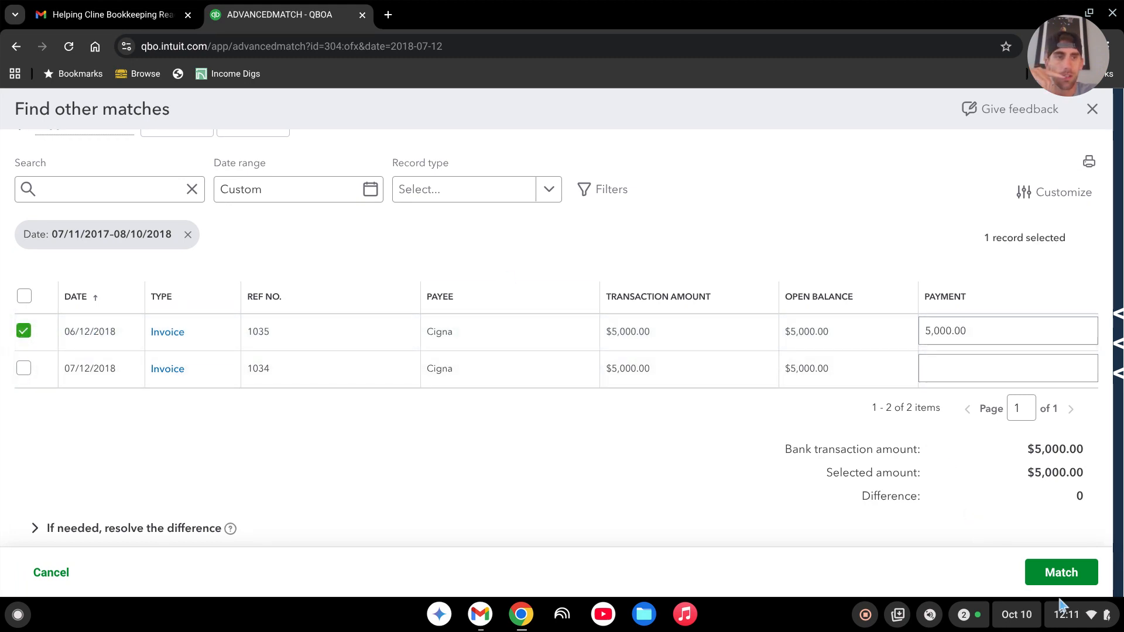
click(1054, 575)
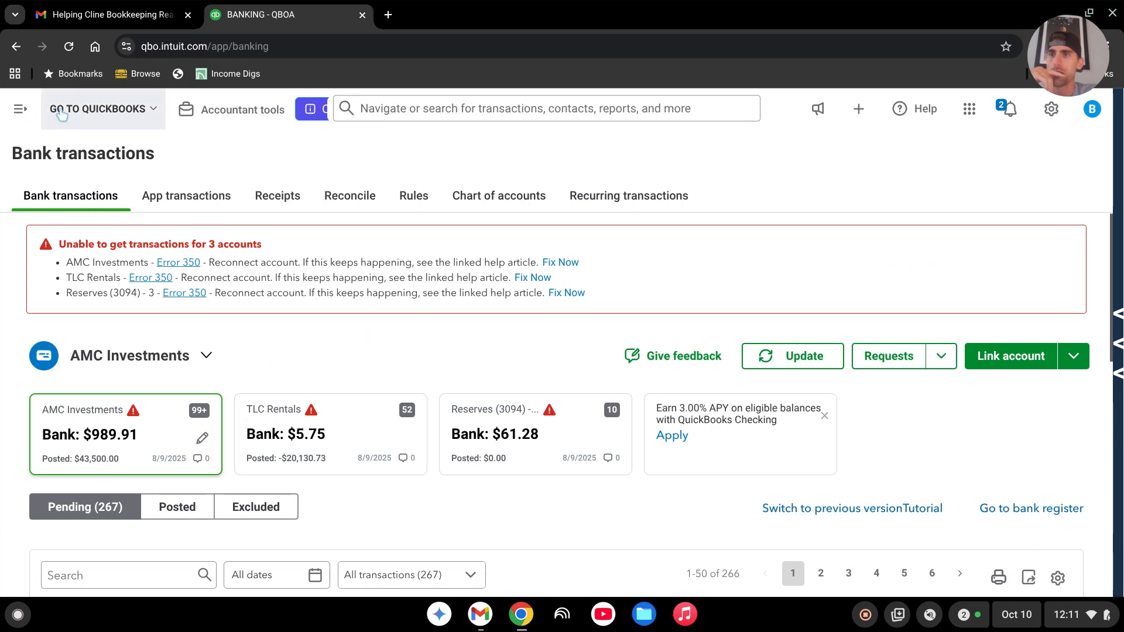
- Start a new invoice and use its recent transactions to open the Cigna invoice dated 07/12/2018
click(27, 109)
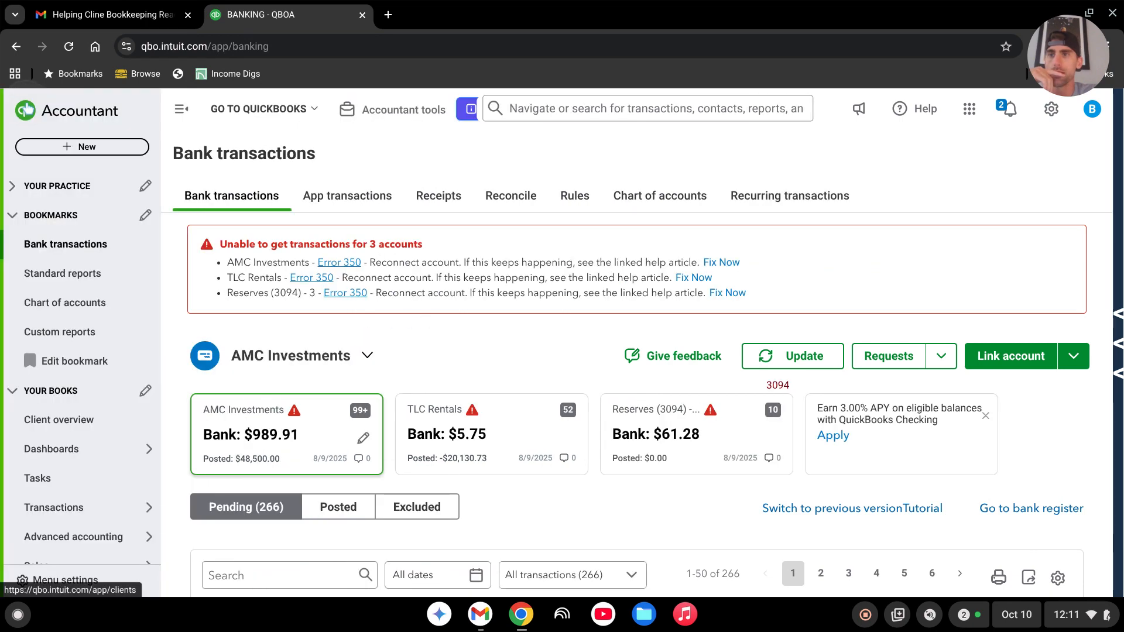
click(101, 149)
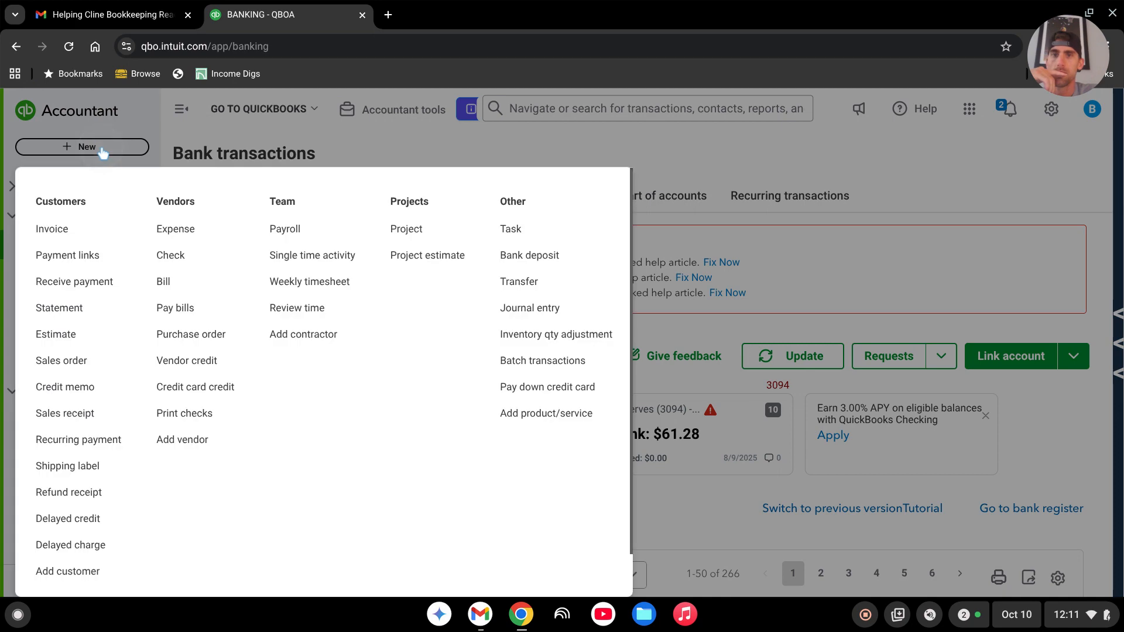
click(70, 234)
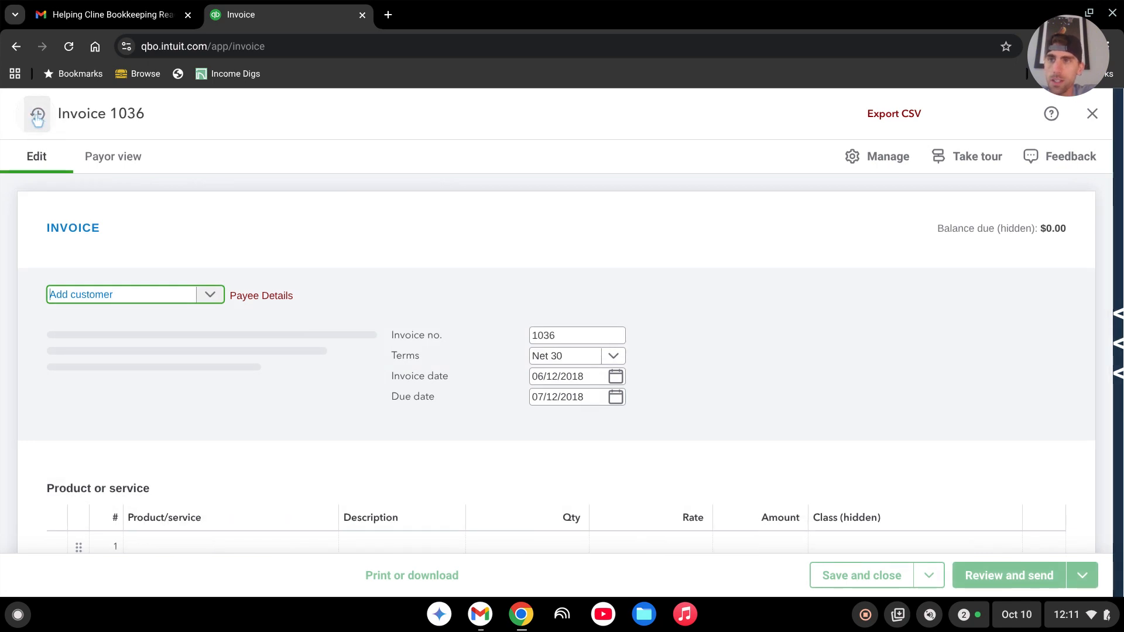
click(38, 120)
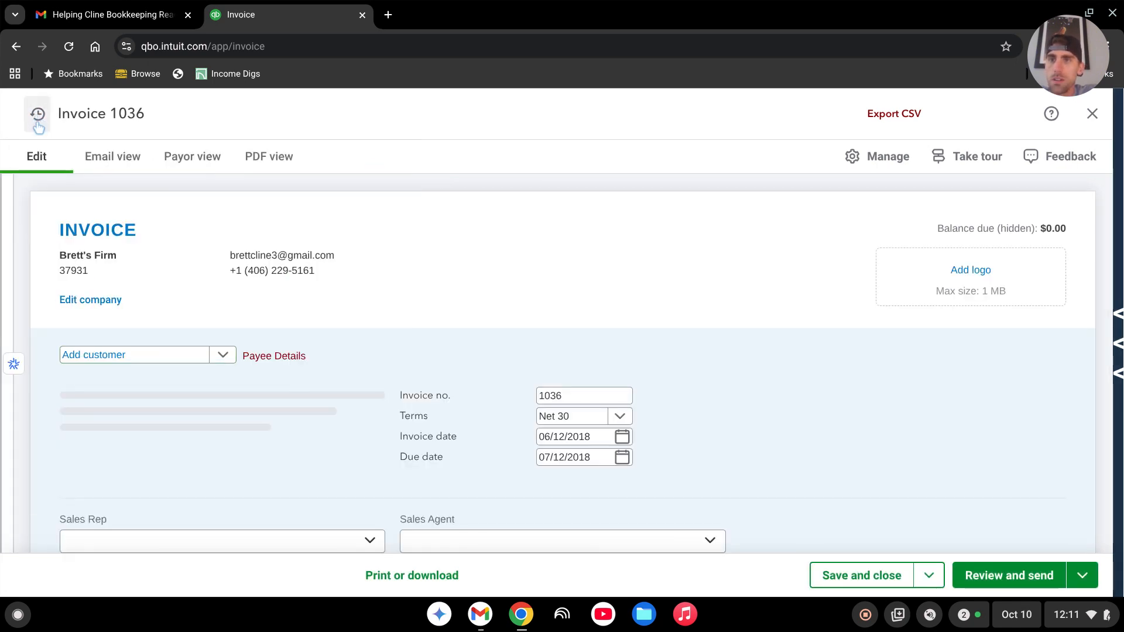
click(38, 116)
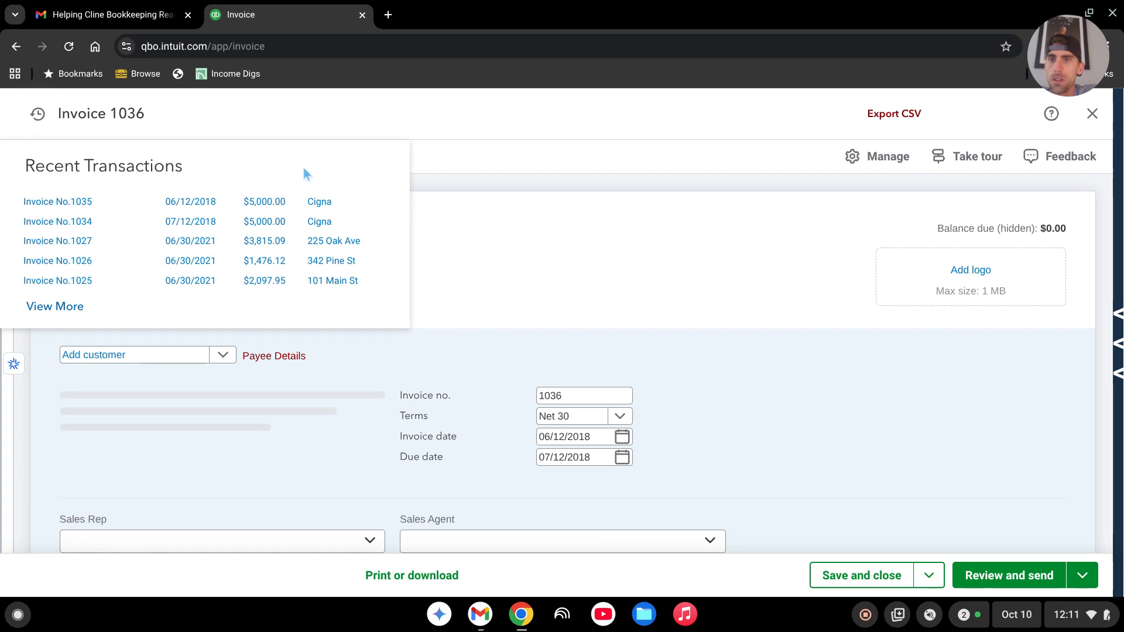
click(202, 228)
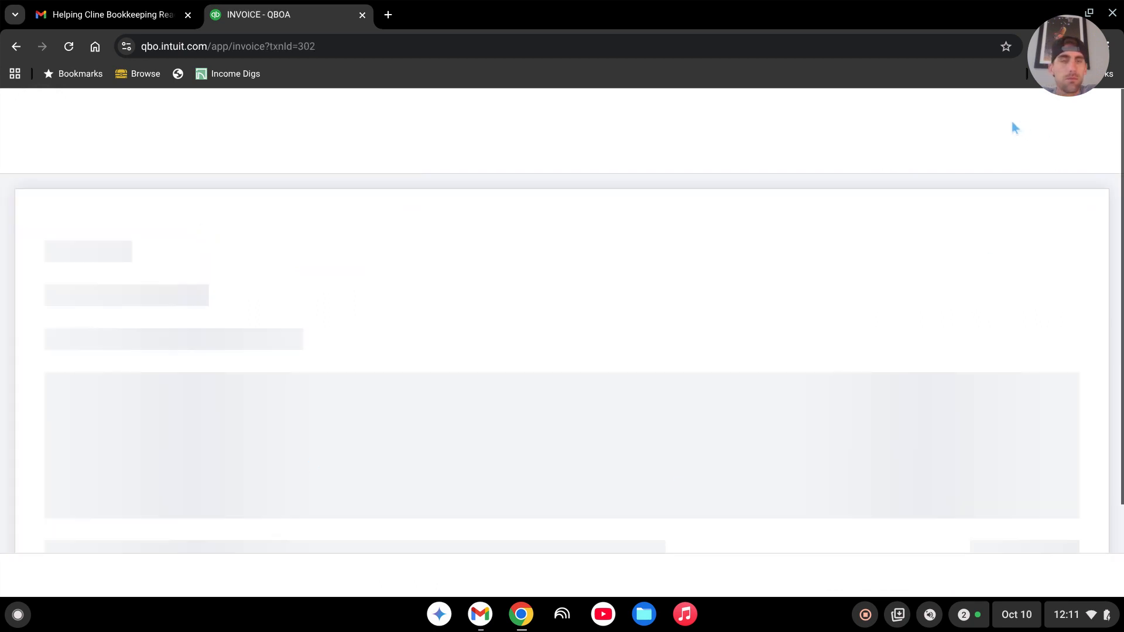
- Delete the Cigna invoice dated 07/12/2018 and confirm the deletion
scroll(736, 358, down, 3)
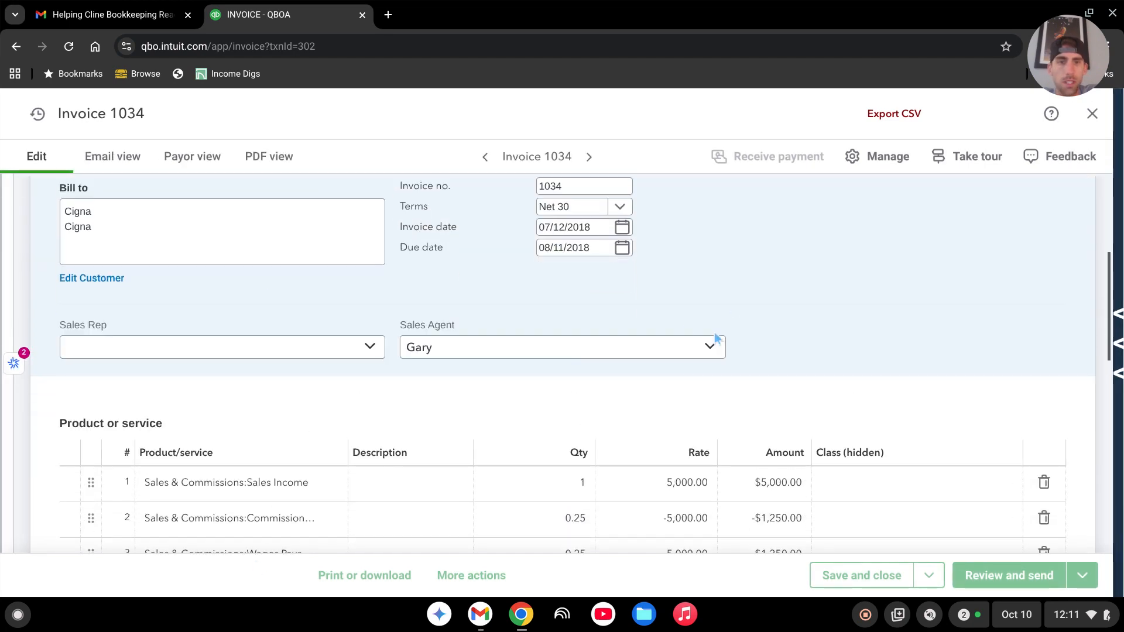
scroll(714, 332, down, 2)
click(498, 571)
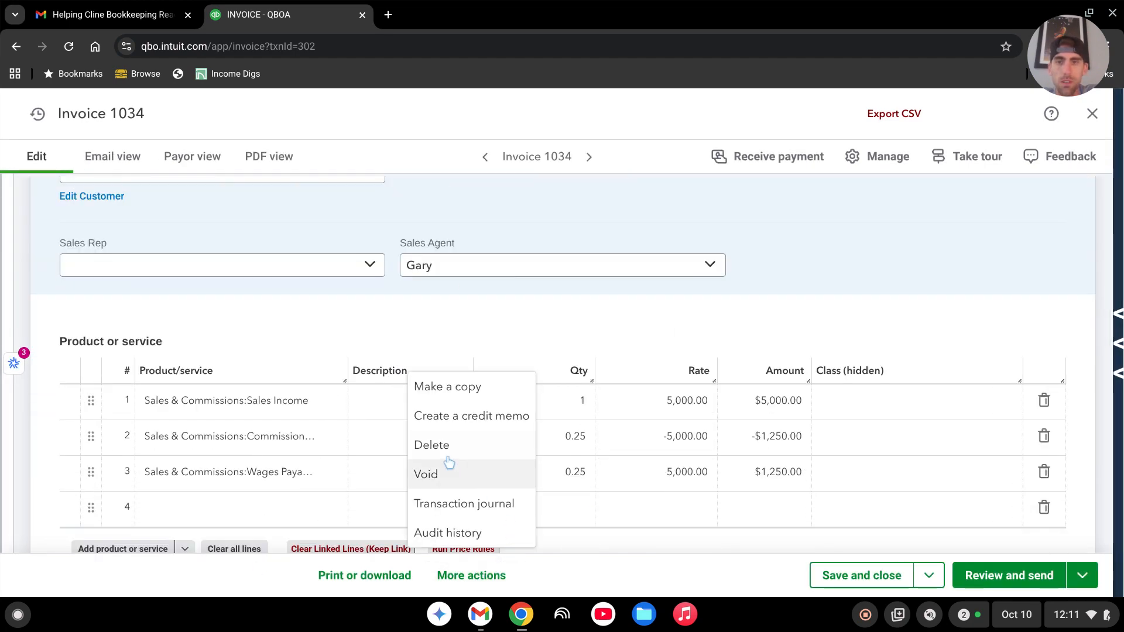
click(453, 421)
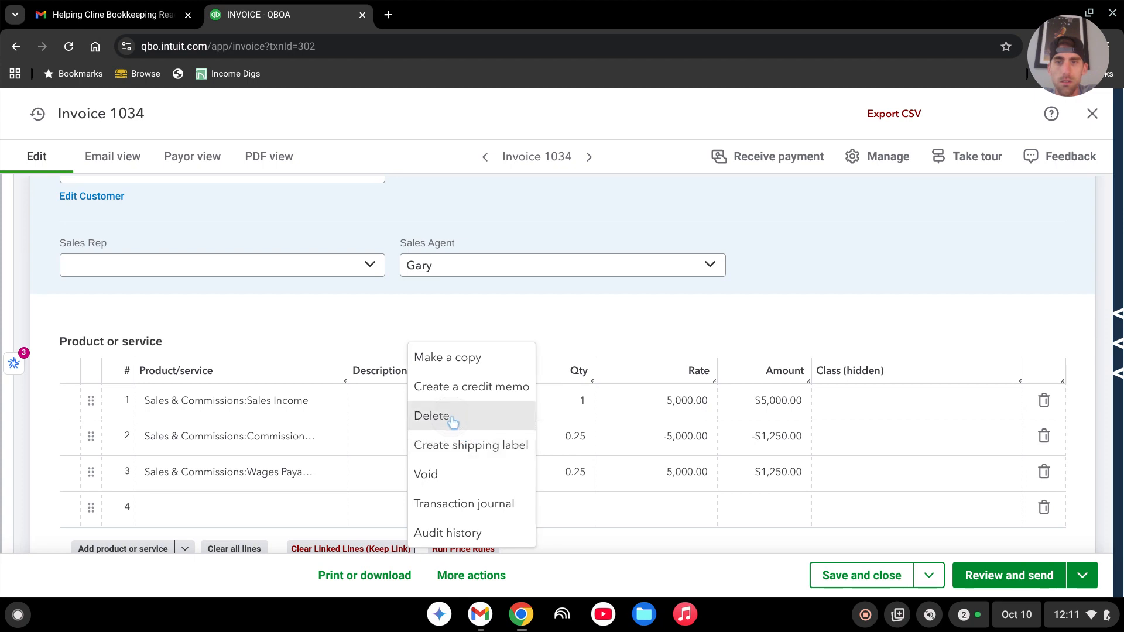
click(607, 422)
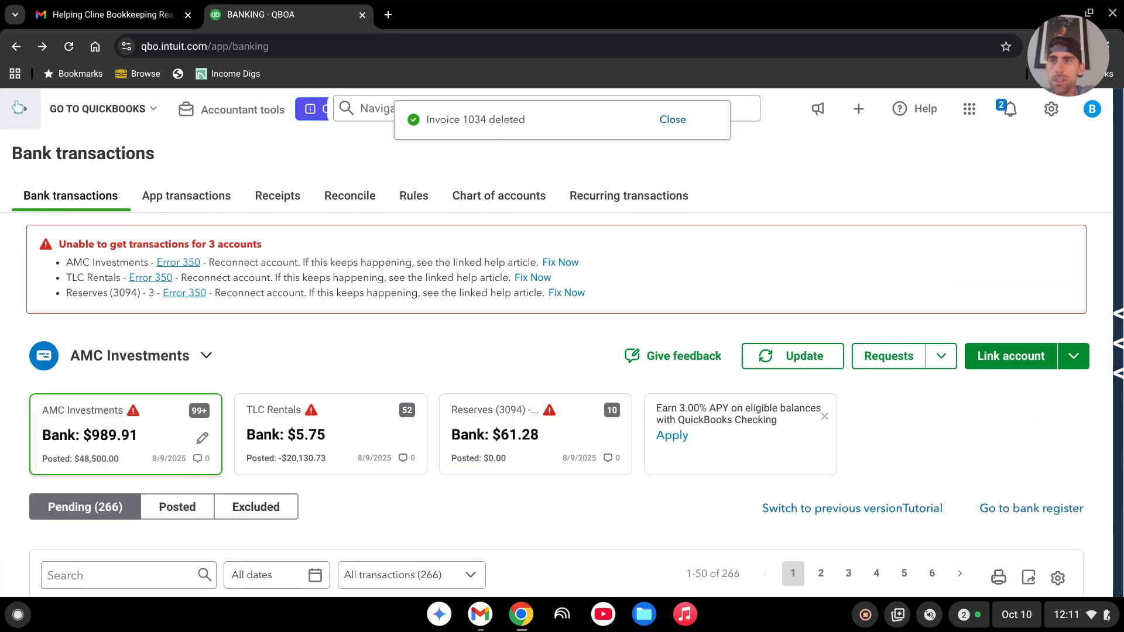
- Reopen the Balance Sheet - 2018 custom report and check the bank, Accounts Receivable and Commissions payable amounts
click(19, 107)
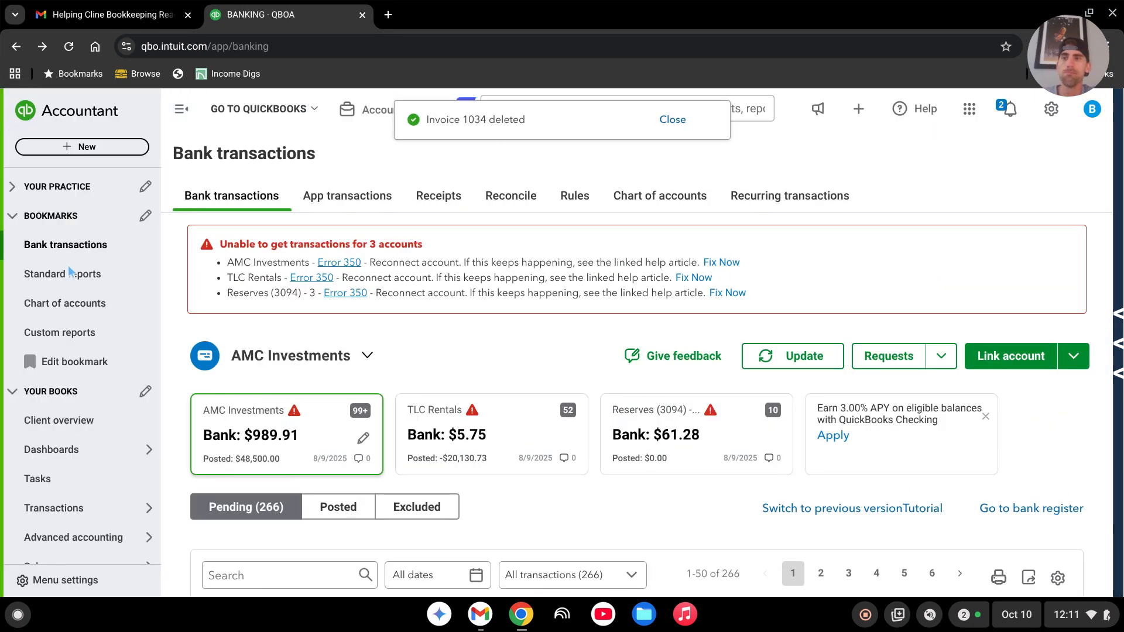
click(88, 333)
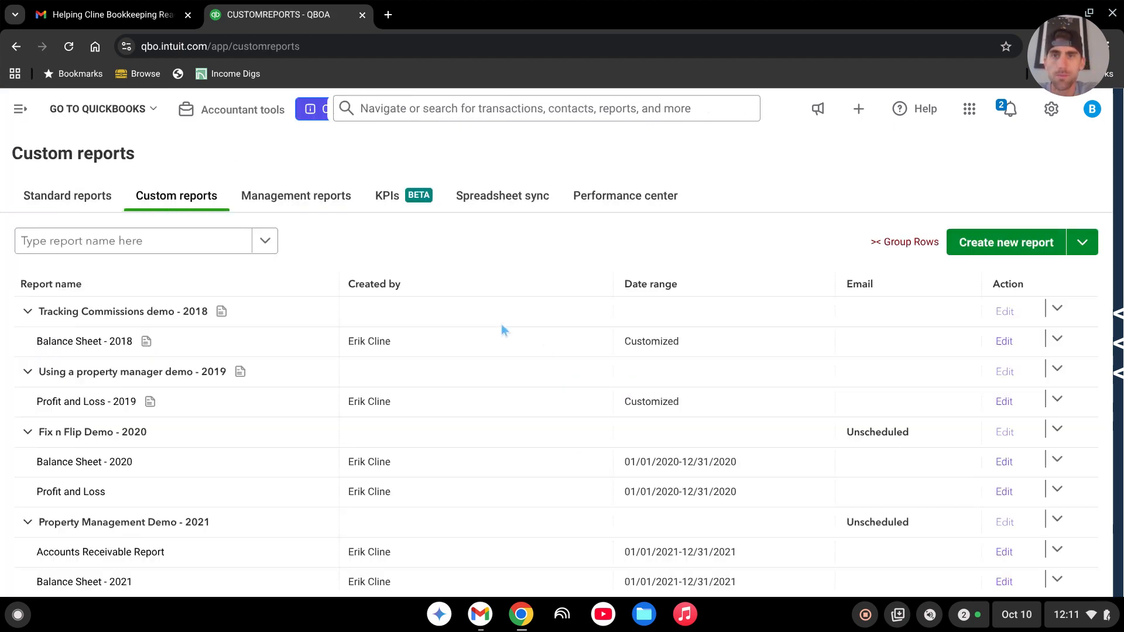
click(117, 343)
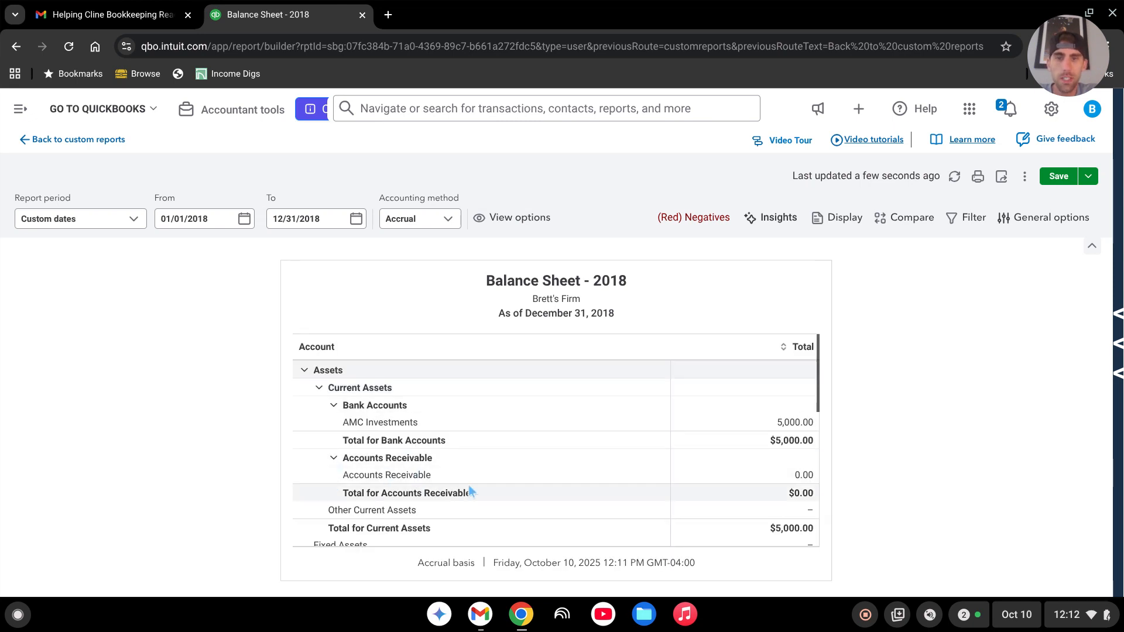
scroll(682, 459, down, 2)
scroll(647, 443, down, 3)
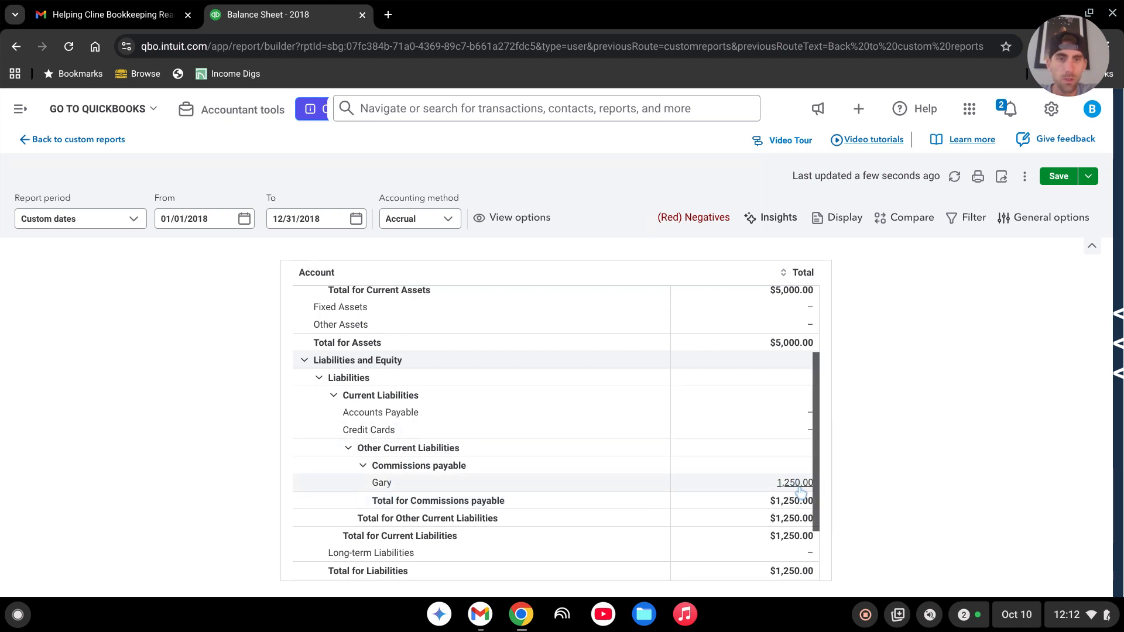
- Drill down from the balance sheet's Net Income amount and review the income and commissions expense on the 2018 Profit and Loss
scroll(703, 460, down, 2)
scroll(702, 460, down, 1)
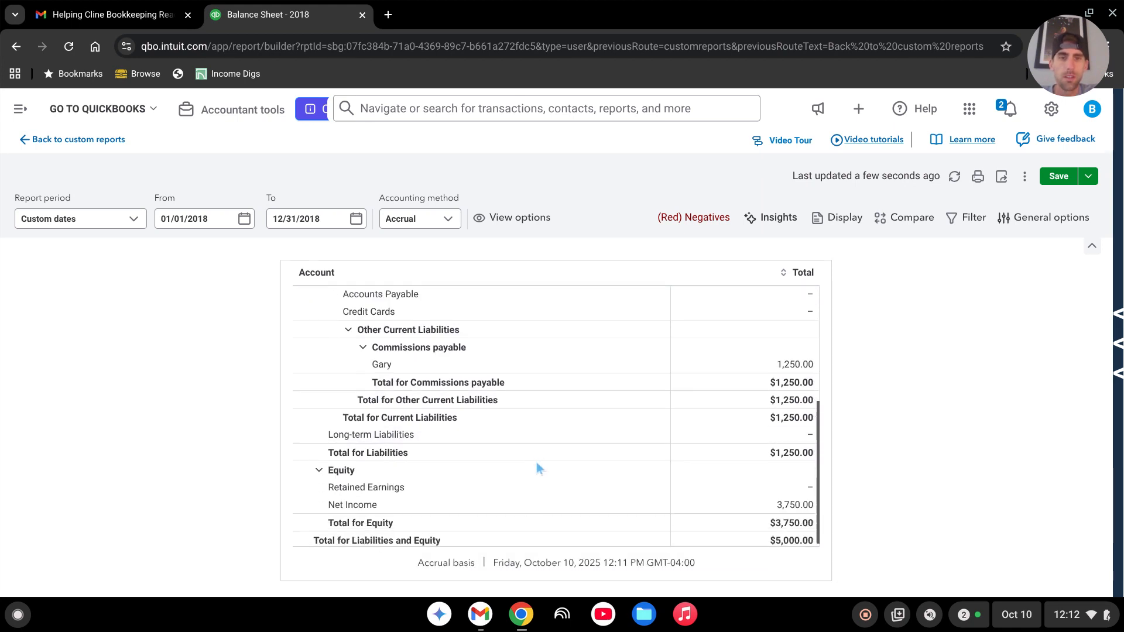
click(795, 506)
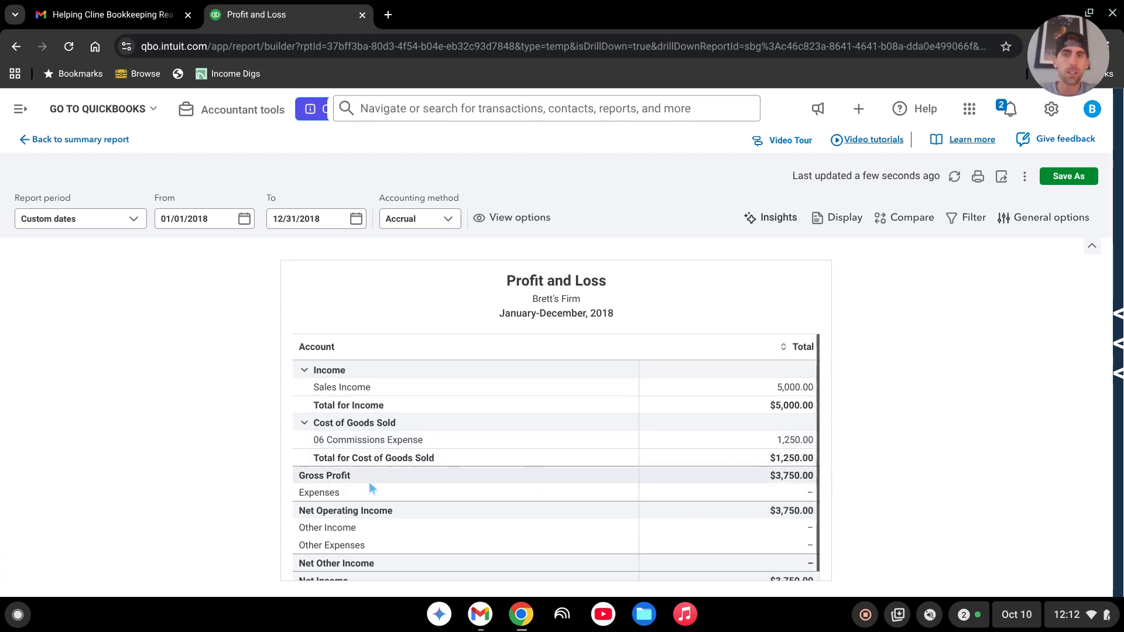
scroll(712, 428, down, 2)
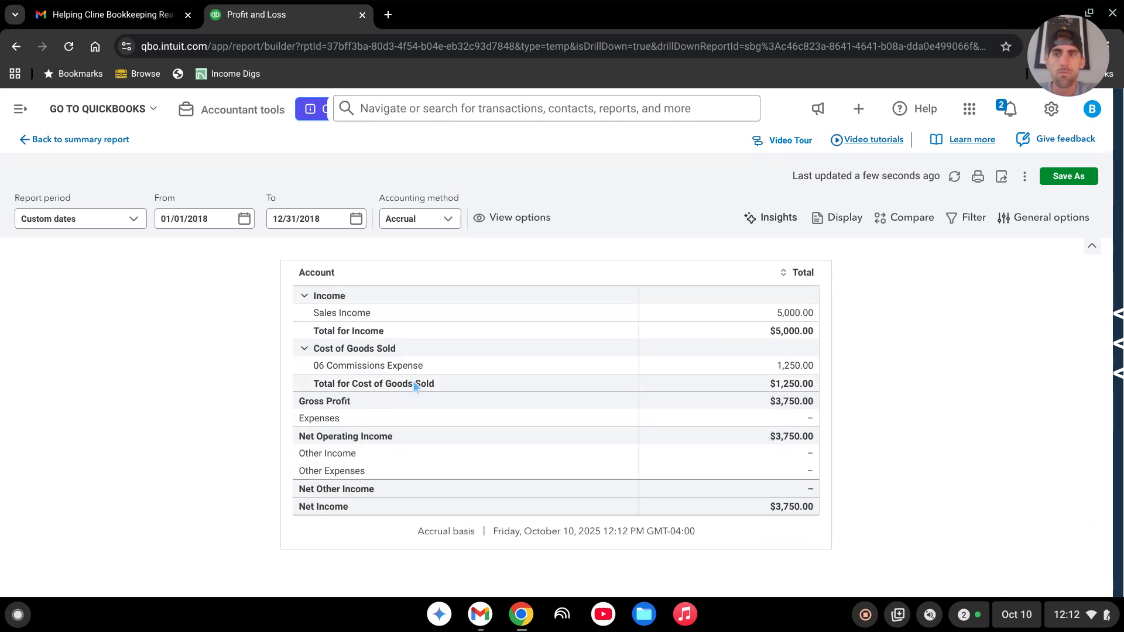
- Return to the Balance Sheet - 2018 summary report and review its assets, commissions payable and equity sections again
click(107, 140)
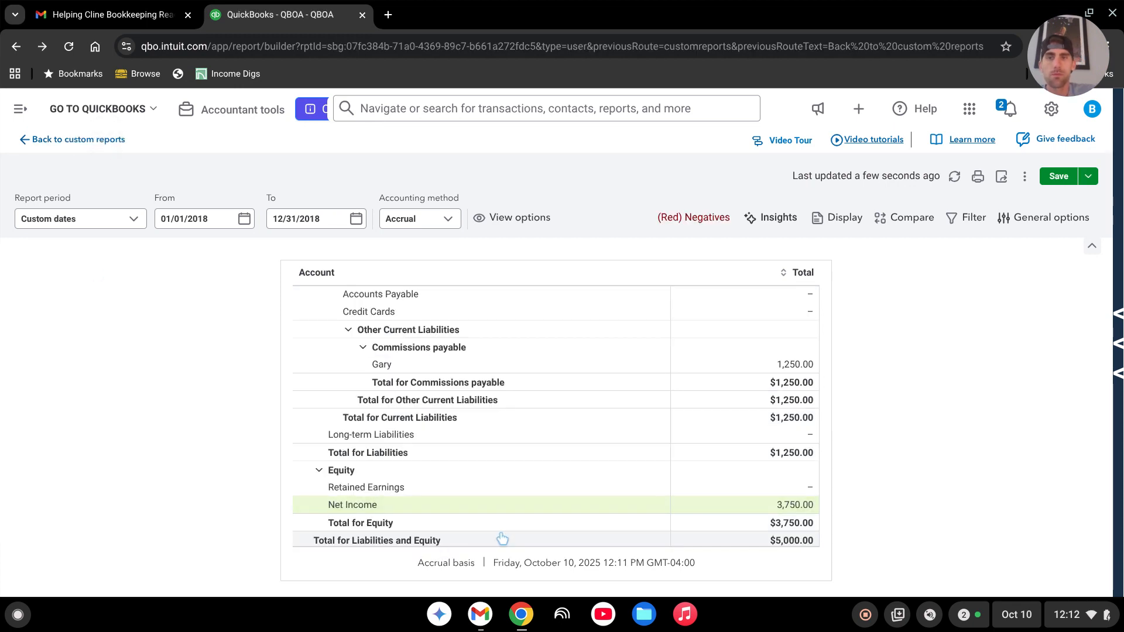
scroll(674, 503, up, 5)
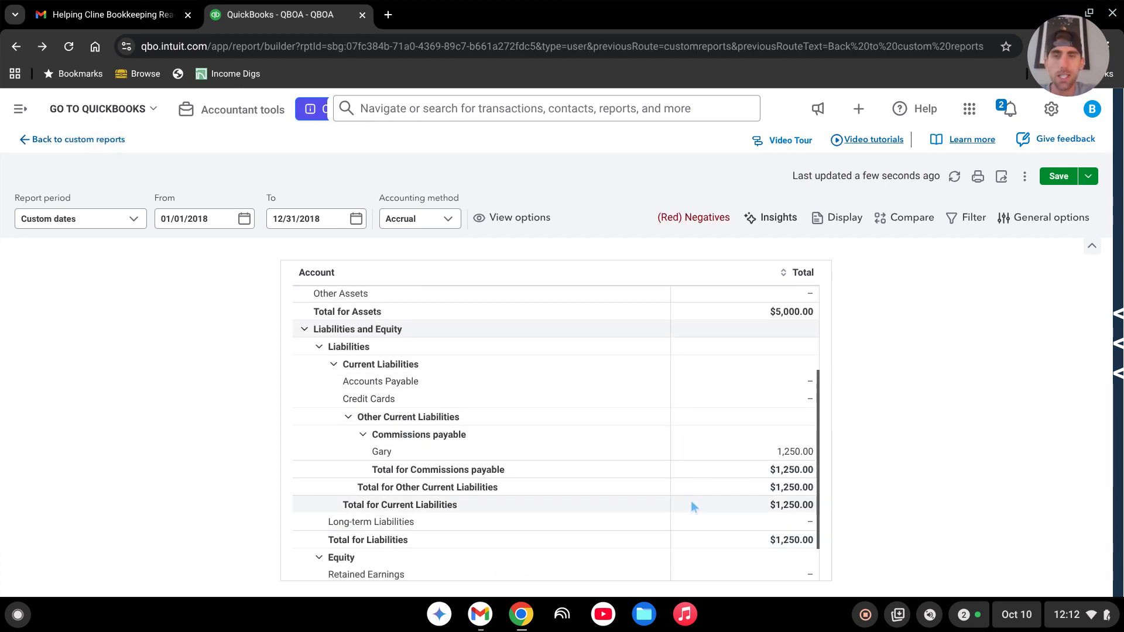
scroll(691, 501, up, 3)
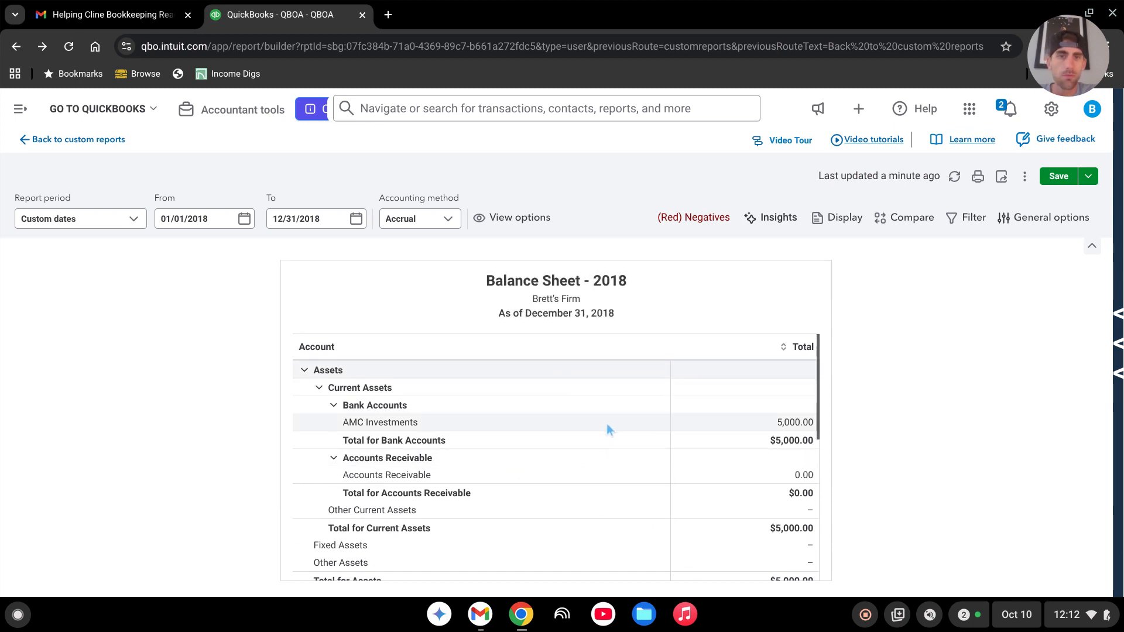
scroll(640, 460, down, 3)
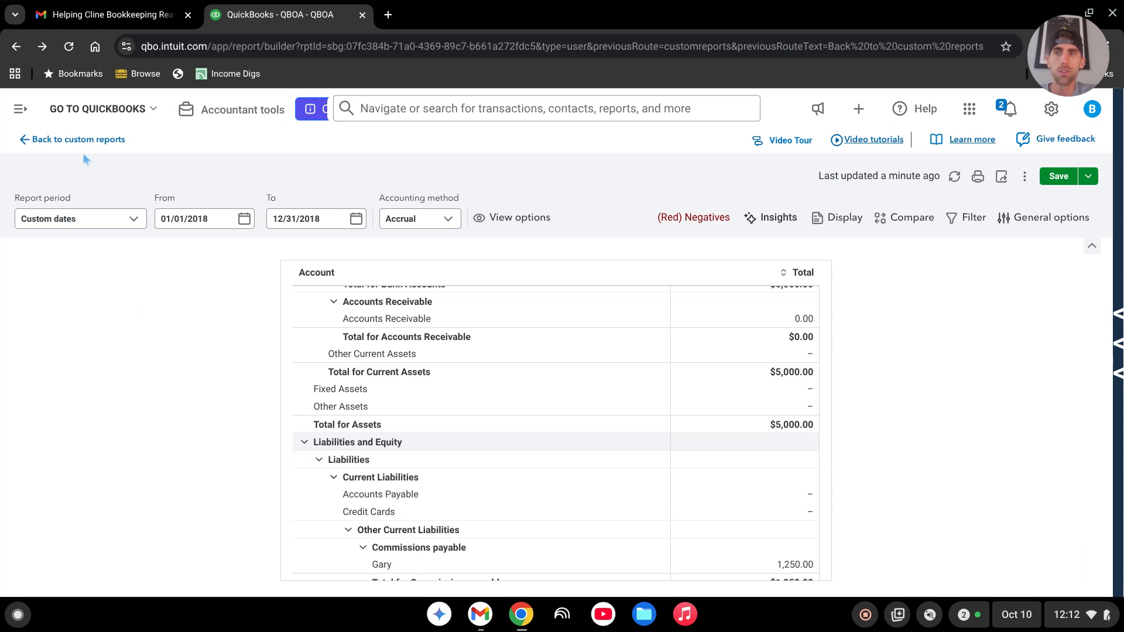
- Leave the balance sheet and open the Sales by Customer Detail standard report from the Sales and customers group
click(95, 140)
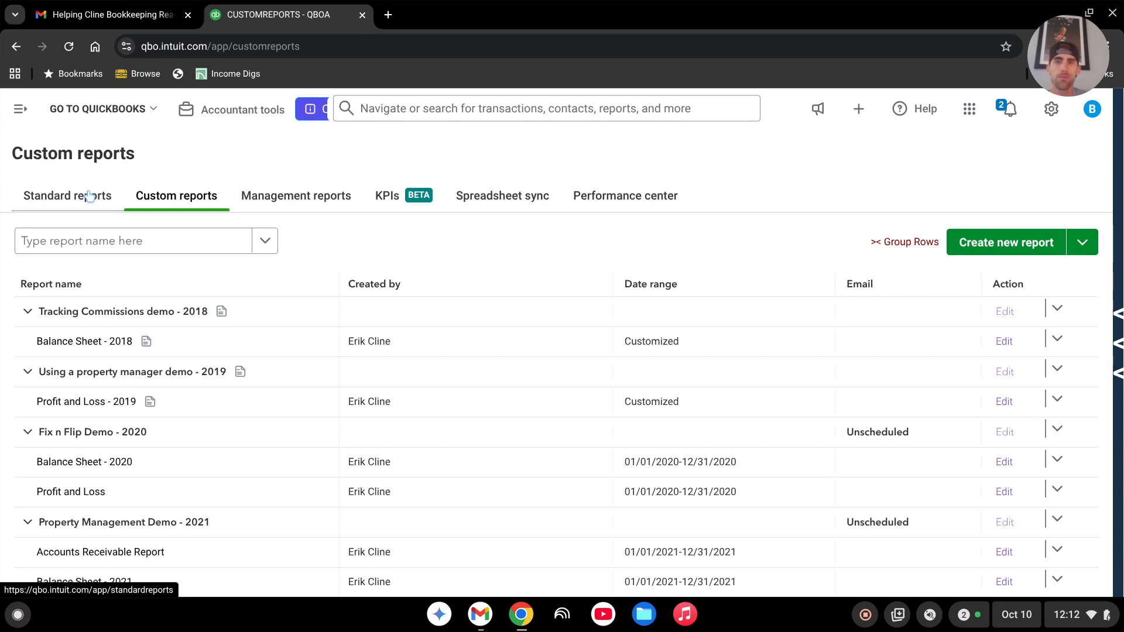
click(86, 198)
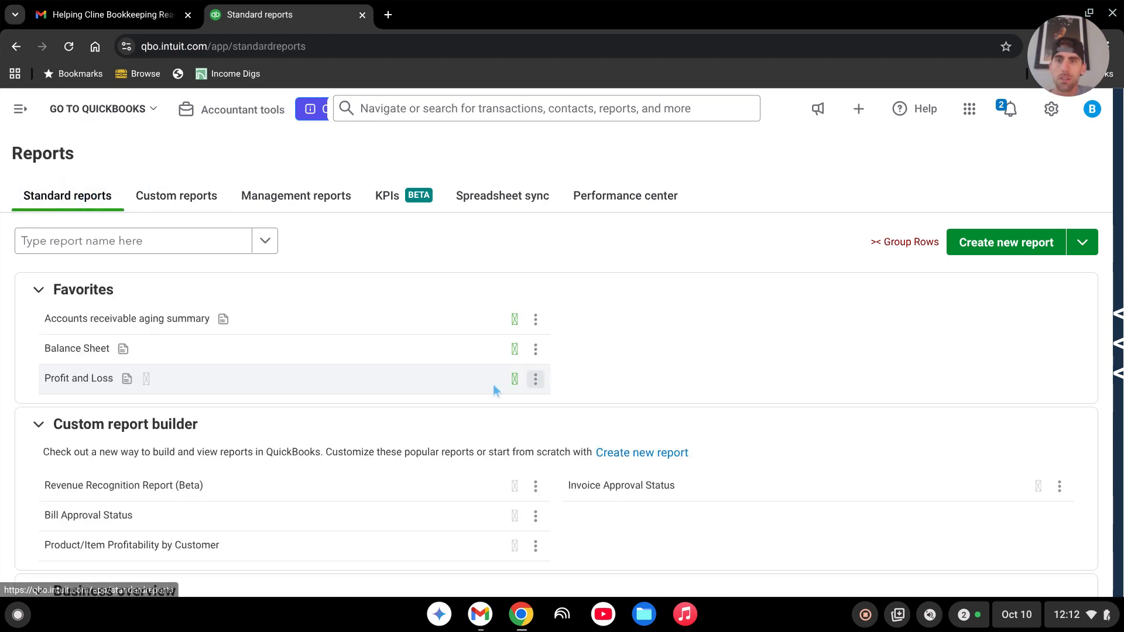
scroll(493, 384, down, 7)
scroll(434, 332, down, 10)
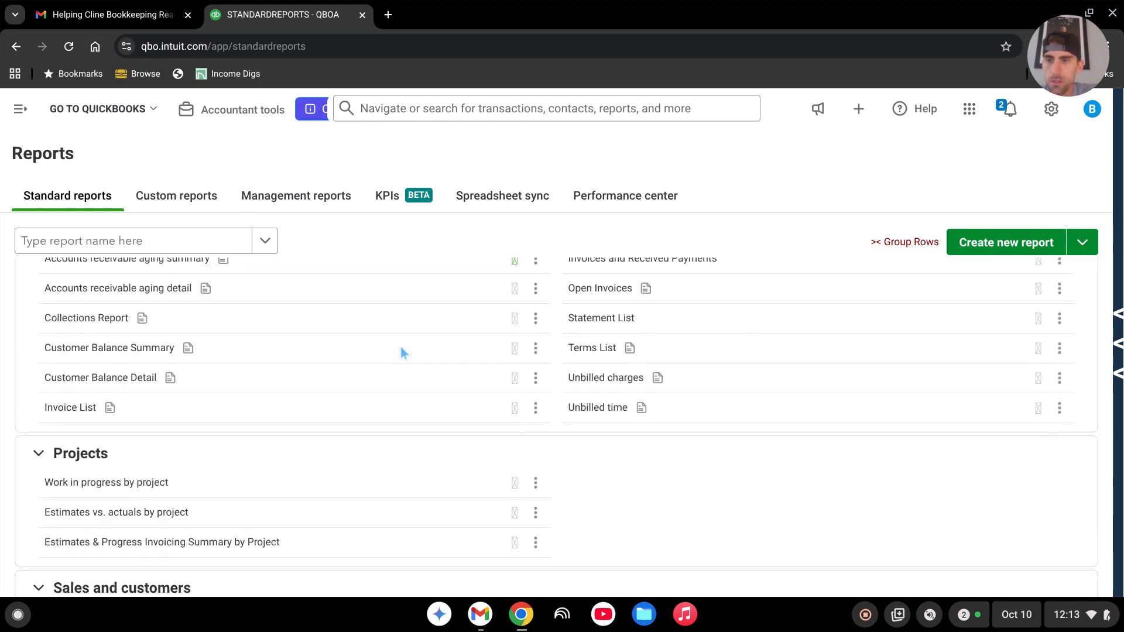
scroll(263, 371, down, 2)
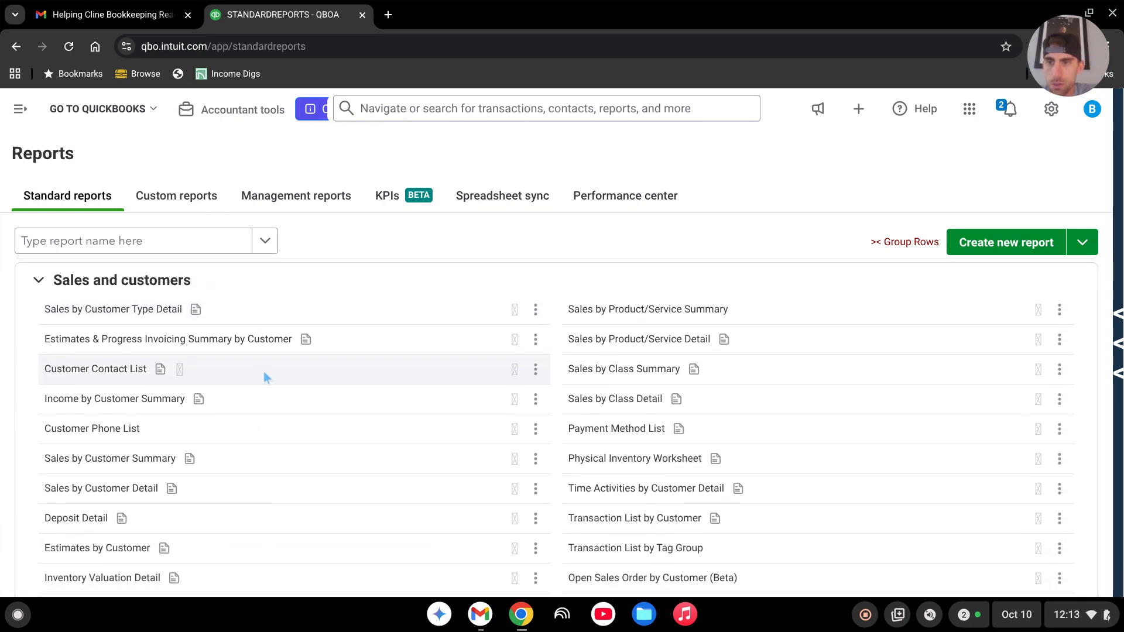
scroll(300, 440, down, 2)
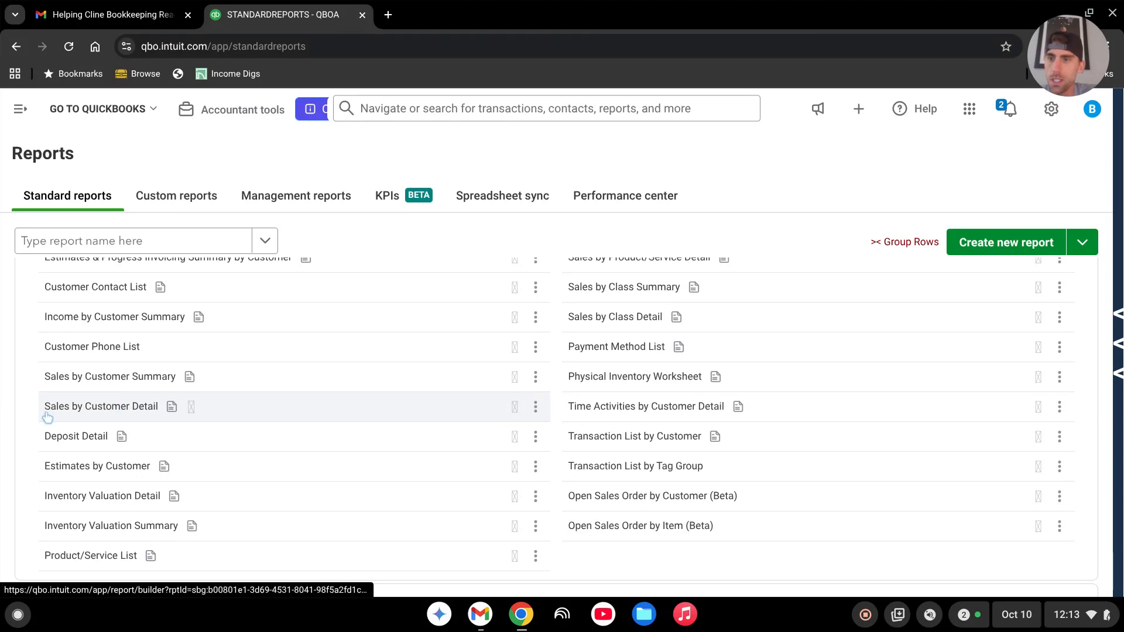
click(138, 410)
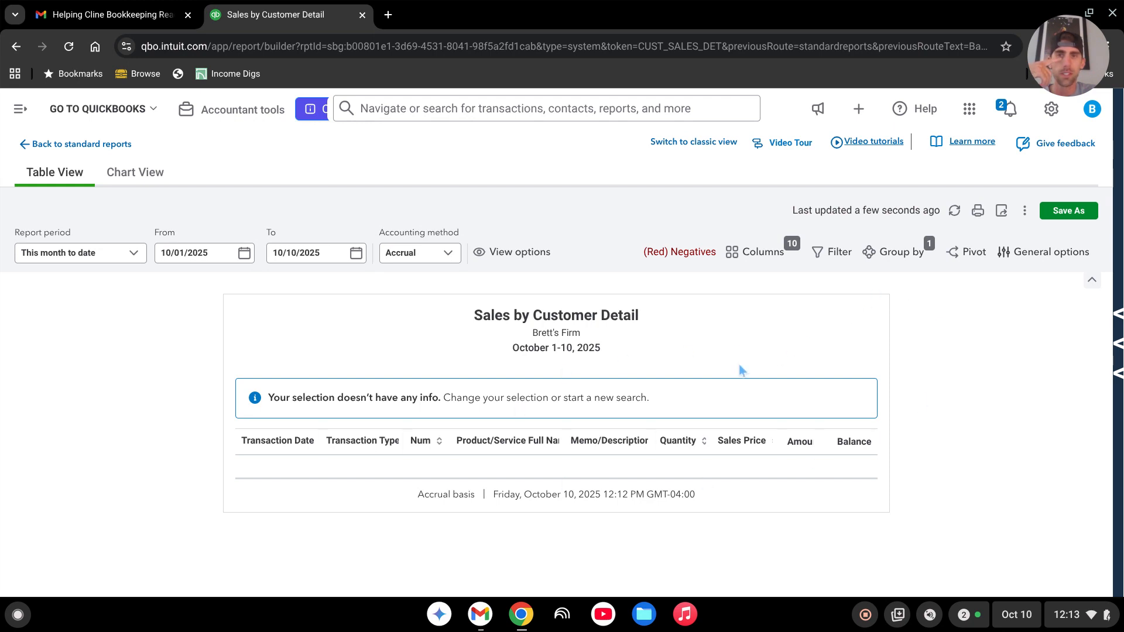
- Set the Sales by Customer Detail report period from 01/01/2018 to 12/31/2018
click(131, 256)
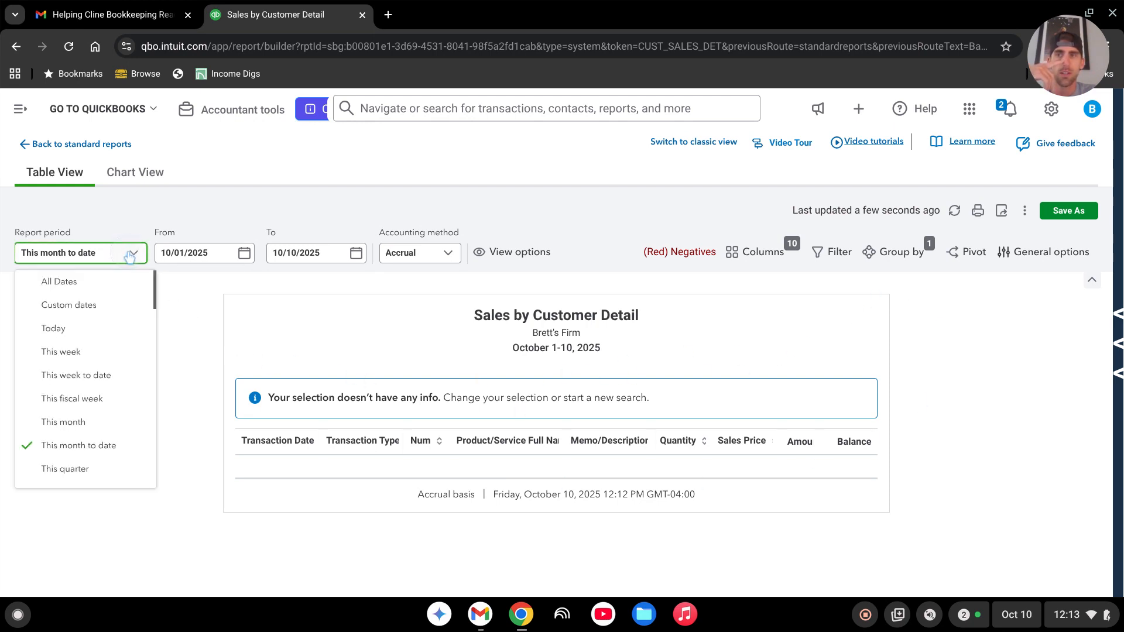
click(222, 252)
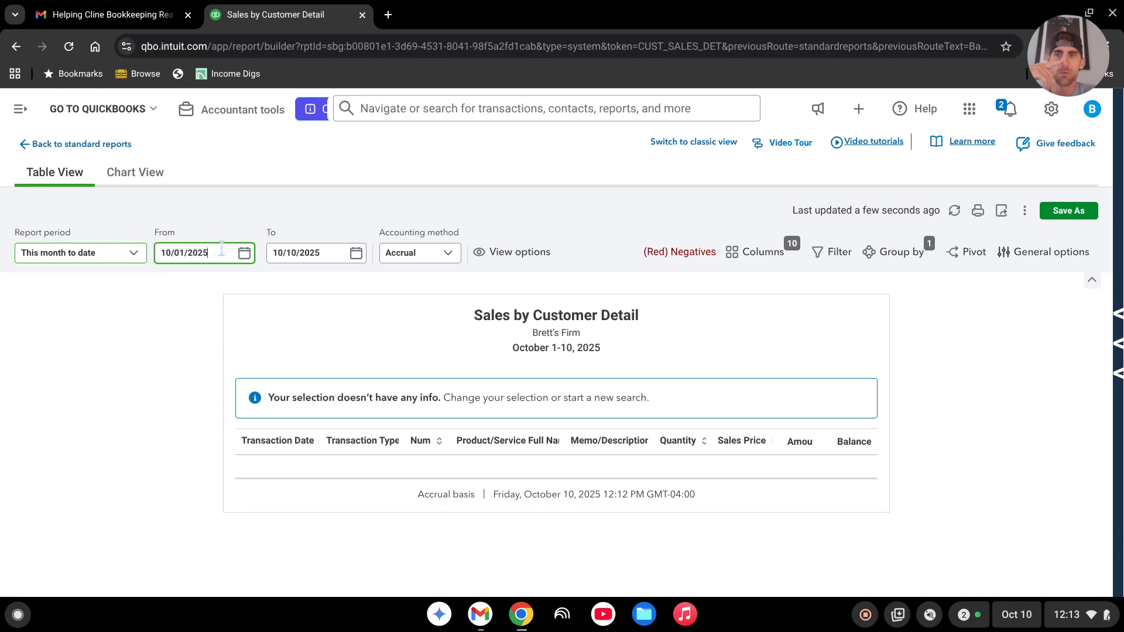
click(216, 255)
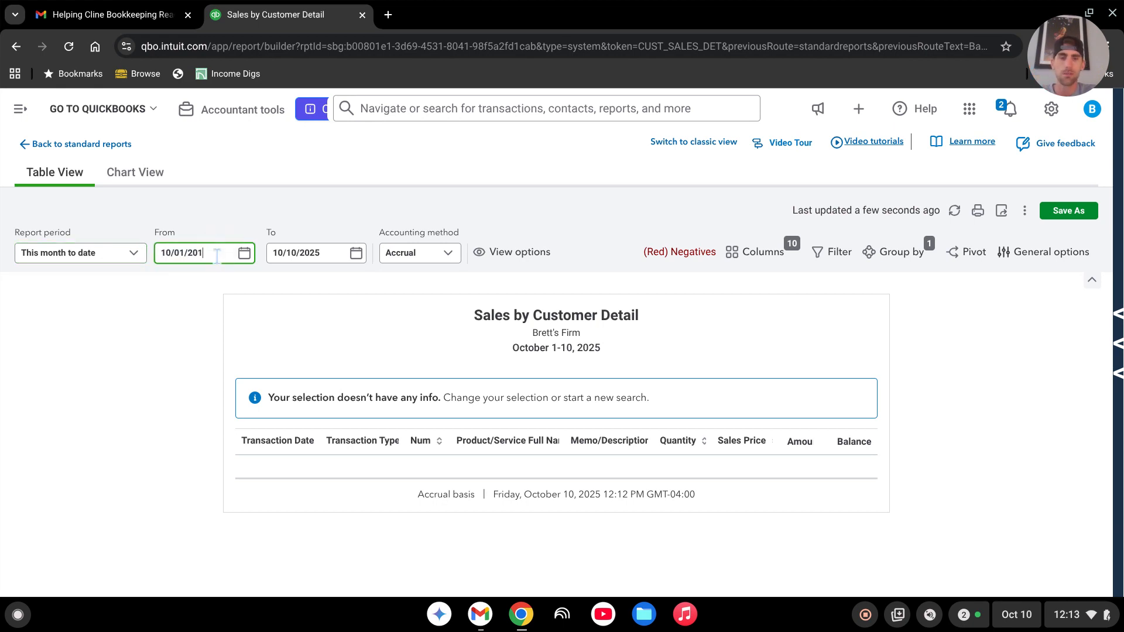
text(8)
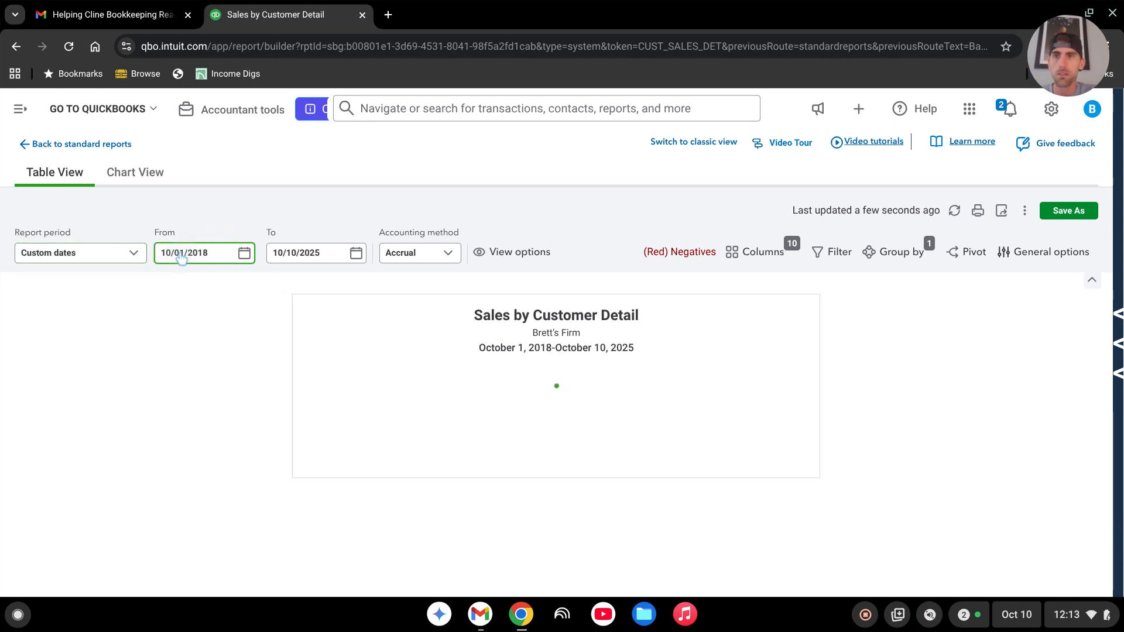
triple_click(203, 252)
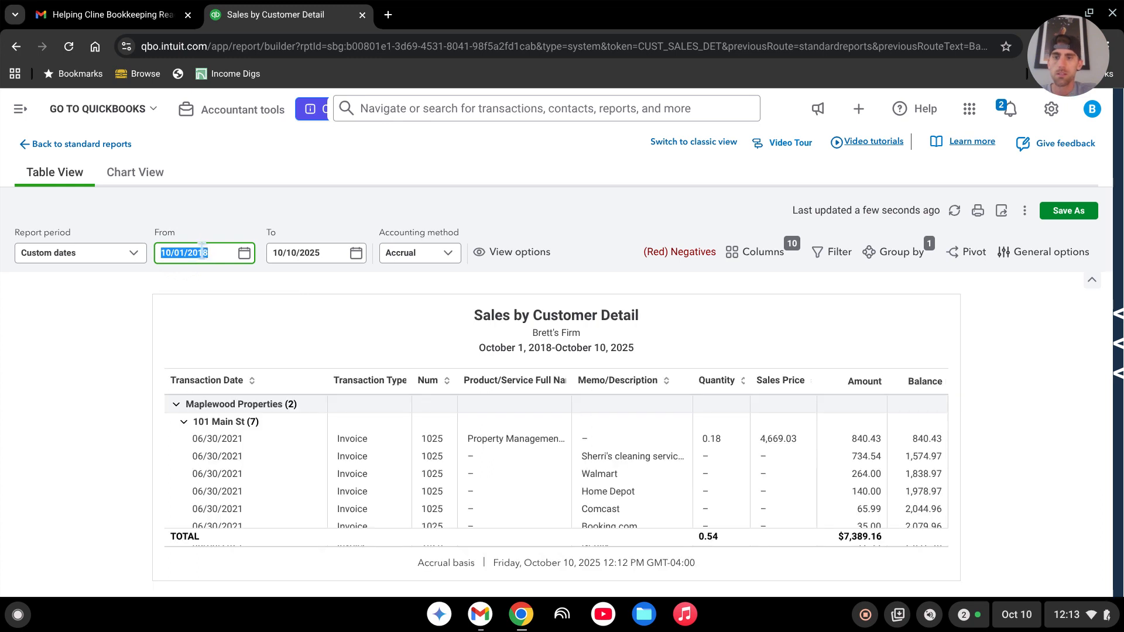
text(1/)
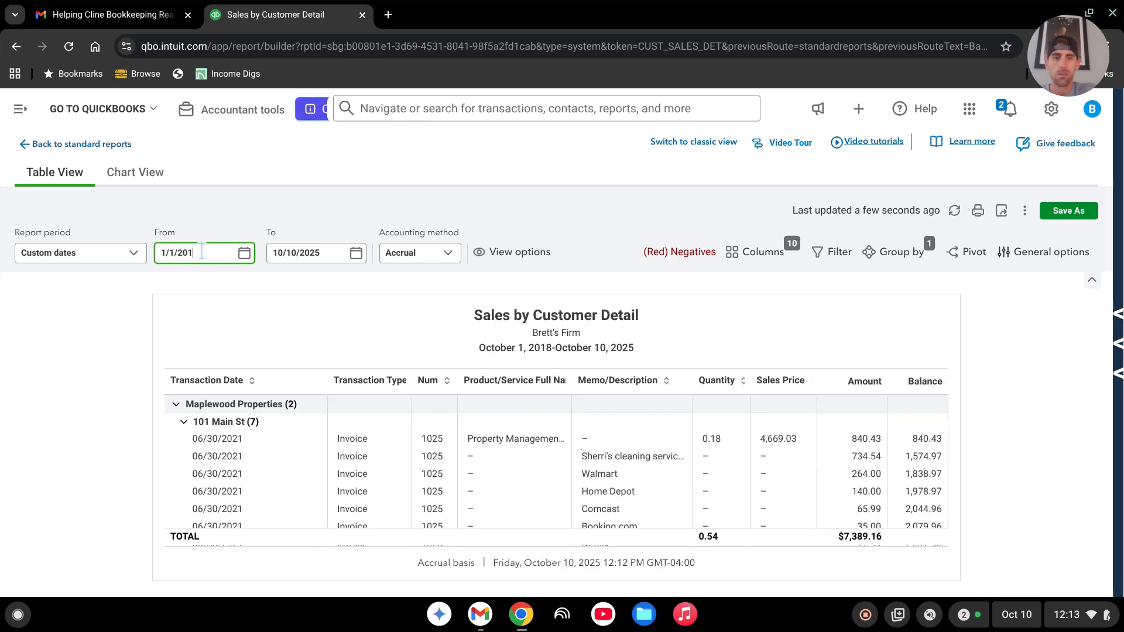
triple_click(311, 253)
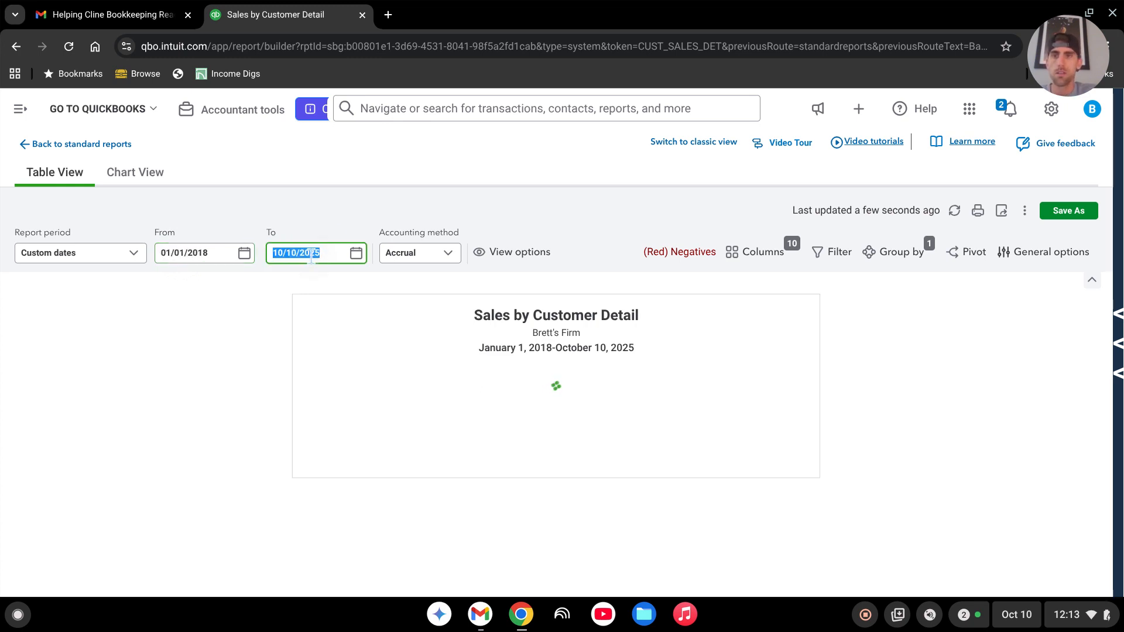
text(1)
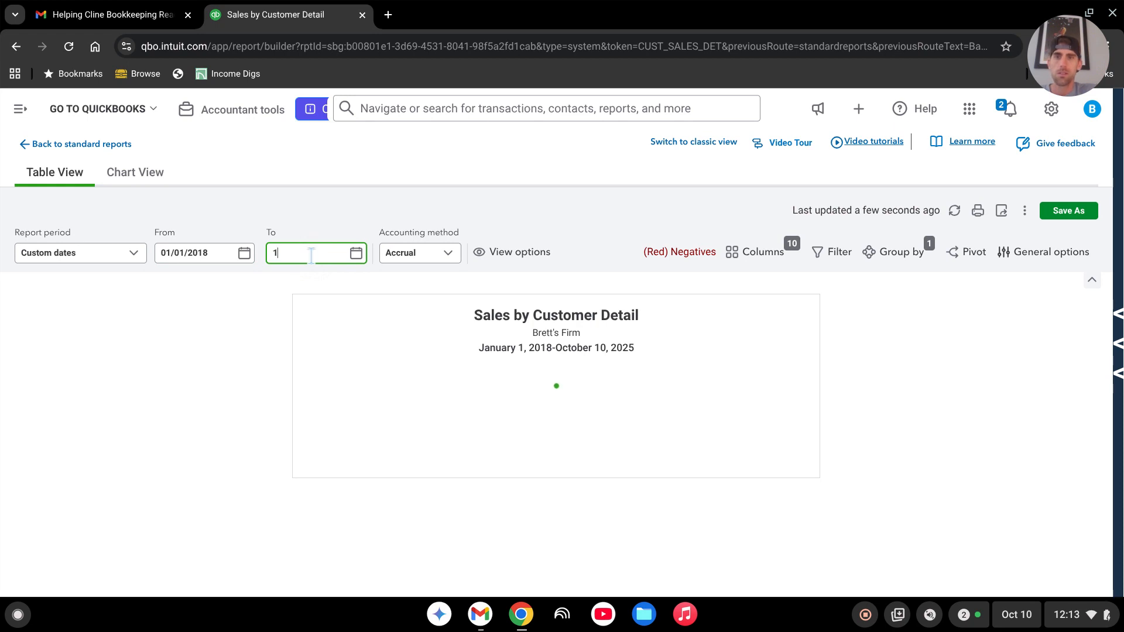
text(2/31/2018)
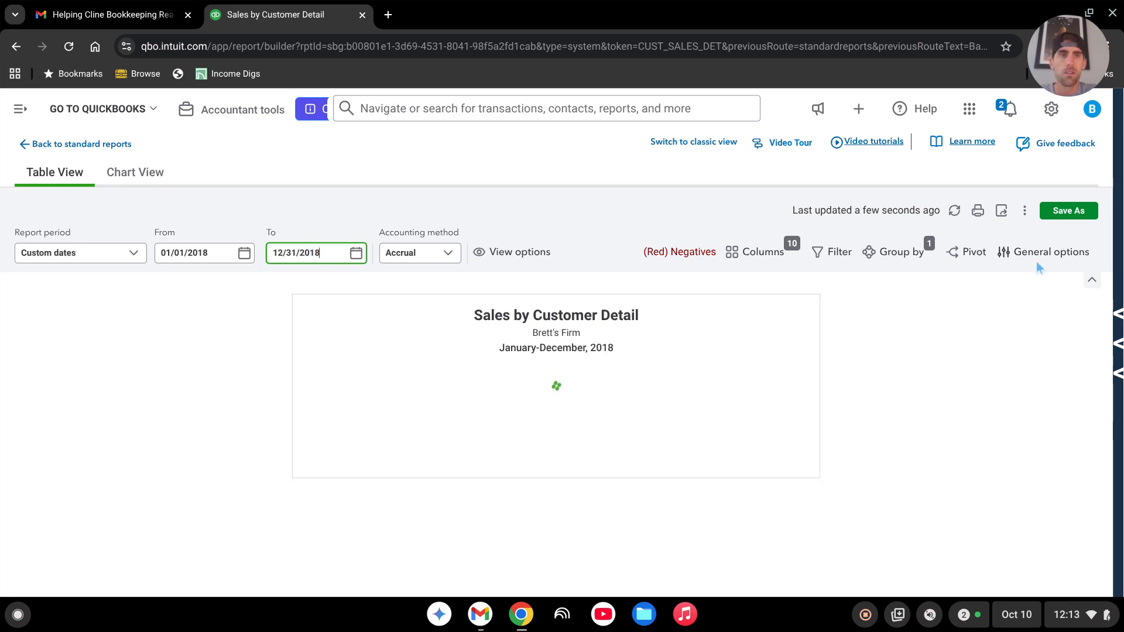
click(977, 335)
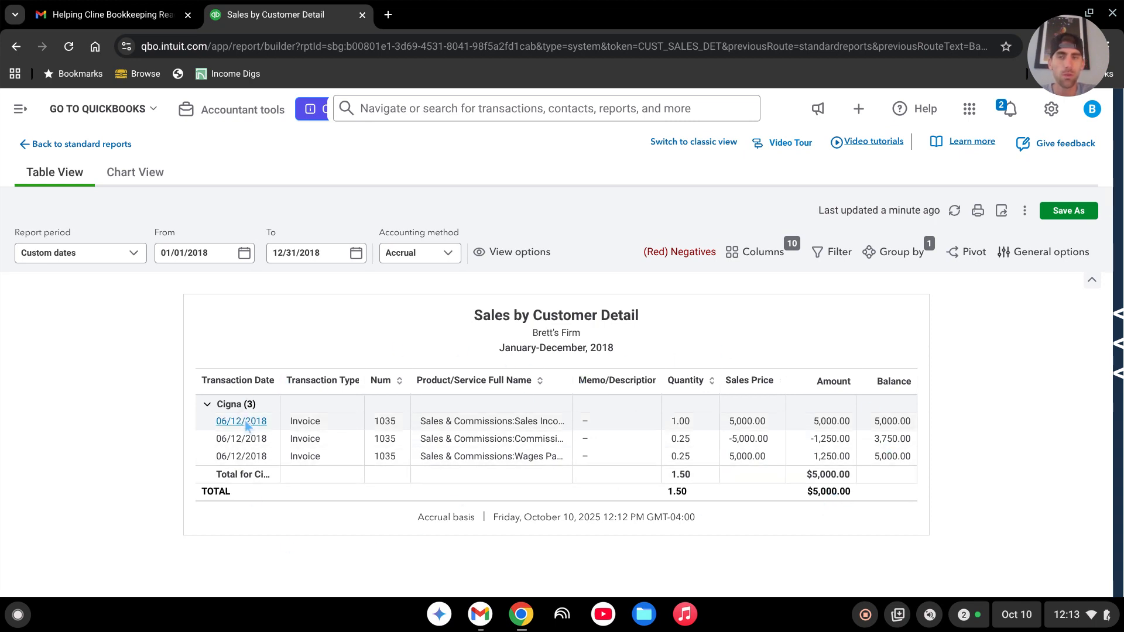
- Group the Sales by Customer Detail report by Sales Agent instead of by customer and close the grouping options
click(887, 255)
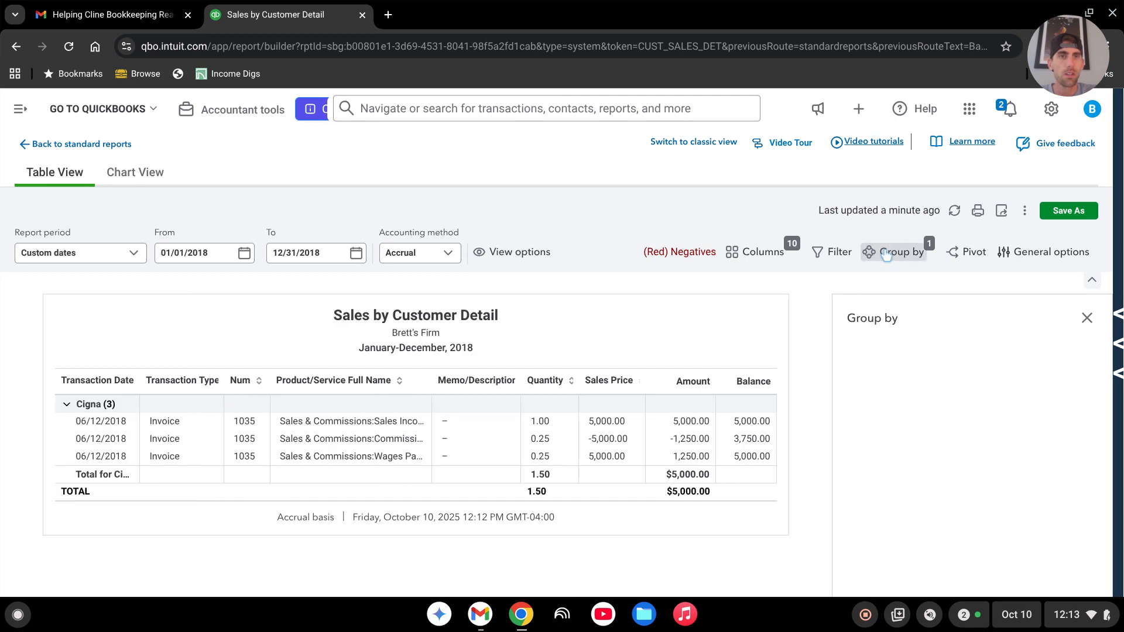
click(1062, 404)
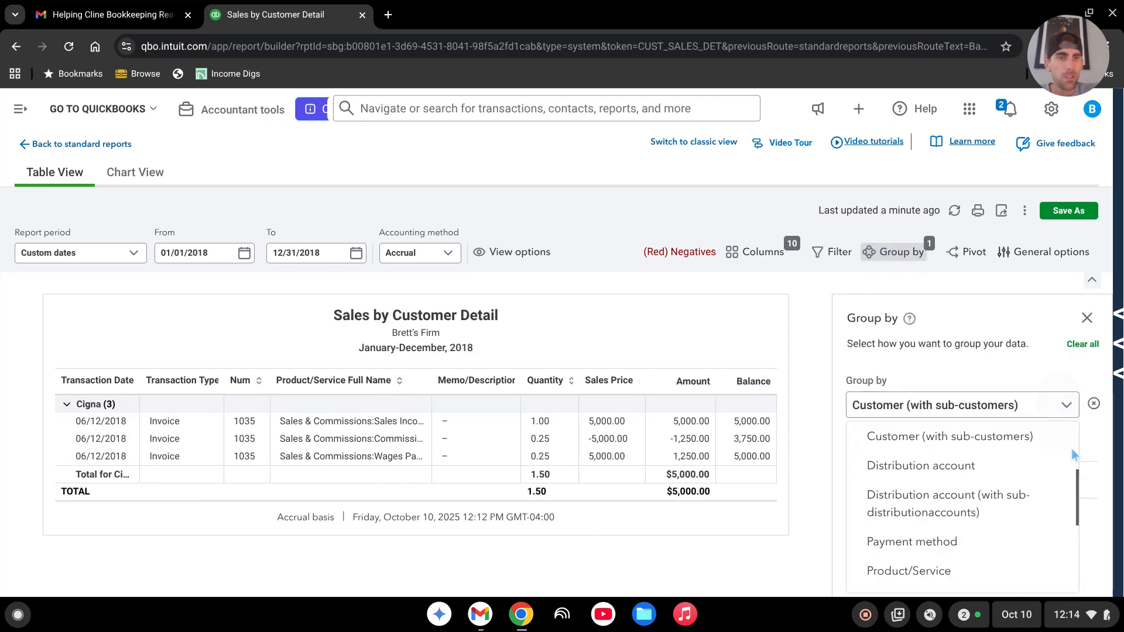
scroll(971, 468, down, 3)
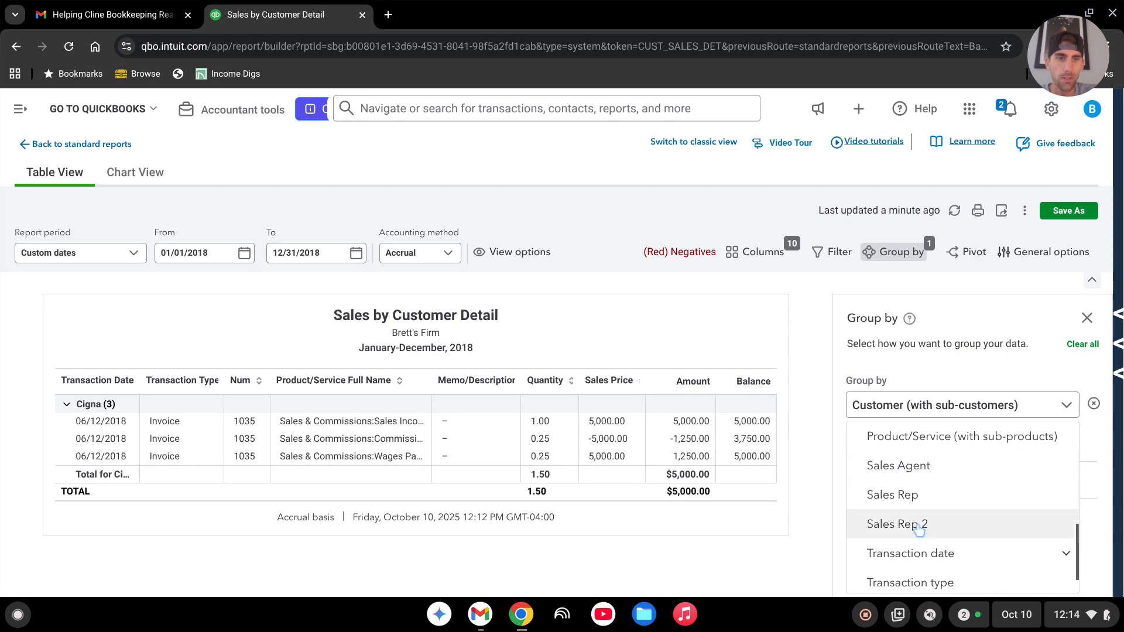
click(904, 470)
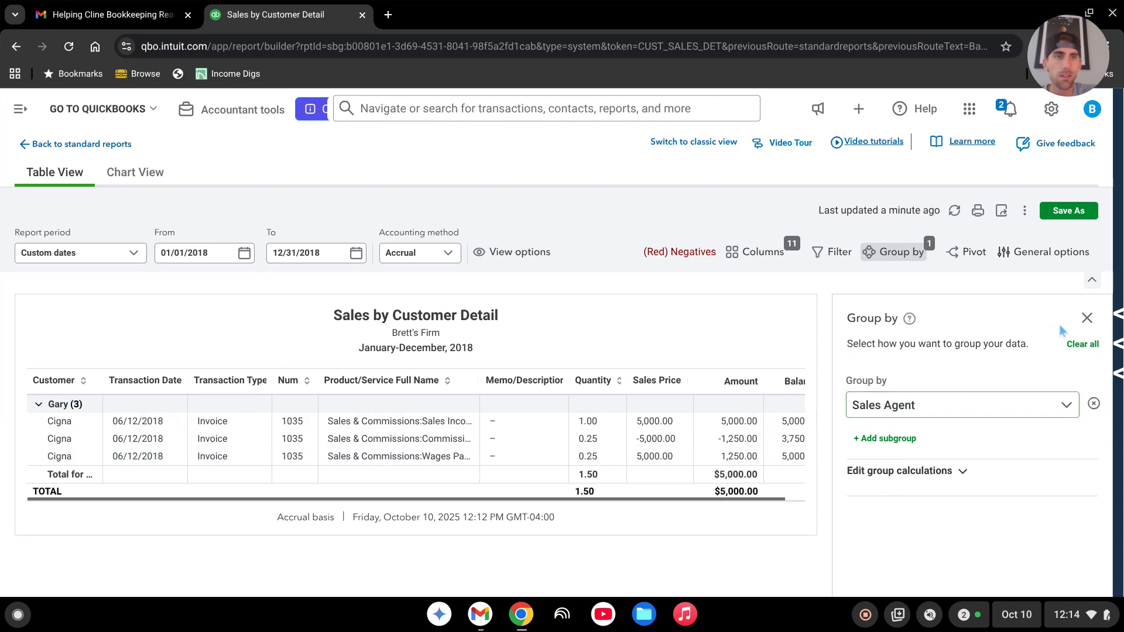
click(1087, 319)
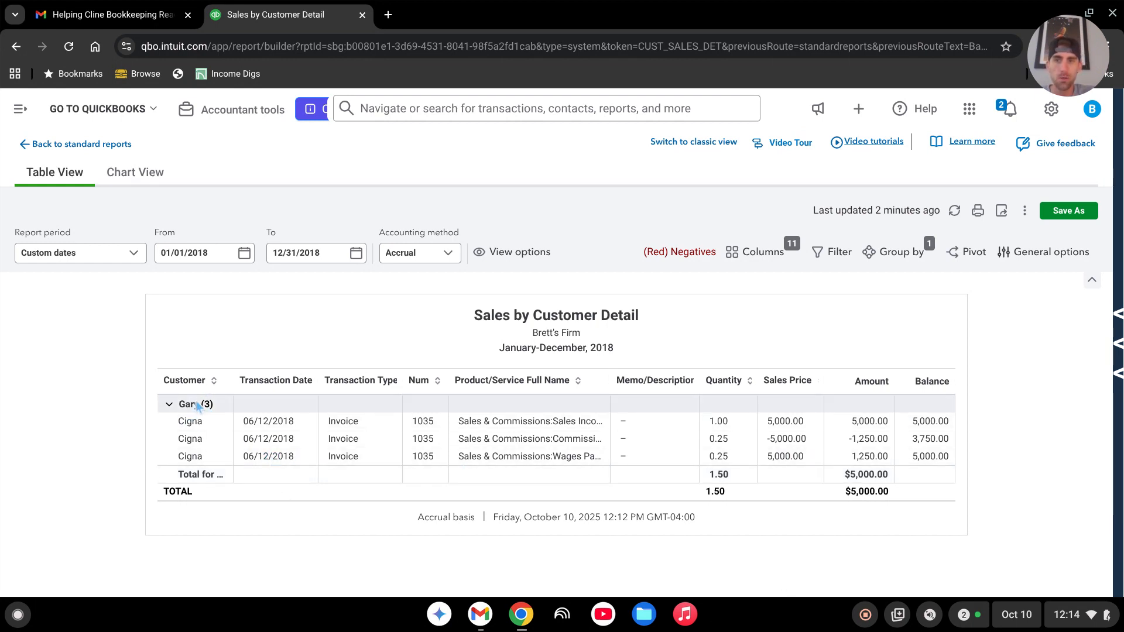
- Collapse and re-expand the sales agent's group to check its invoice lines, and go back to the custom reports list
click(168, 404)
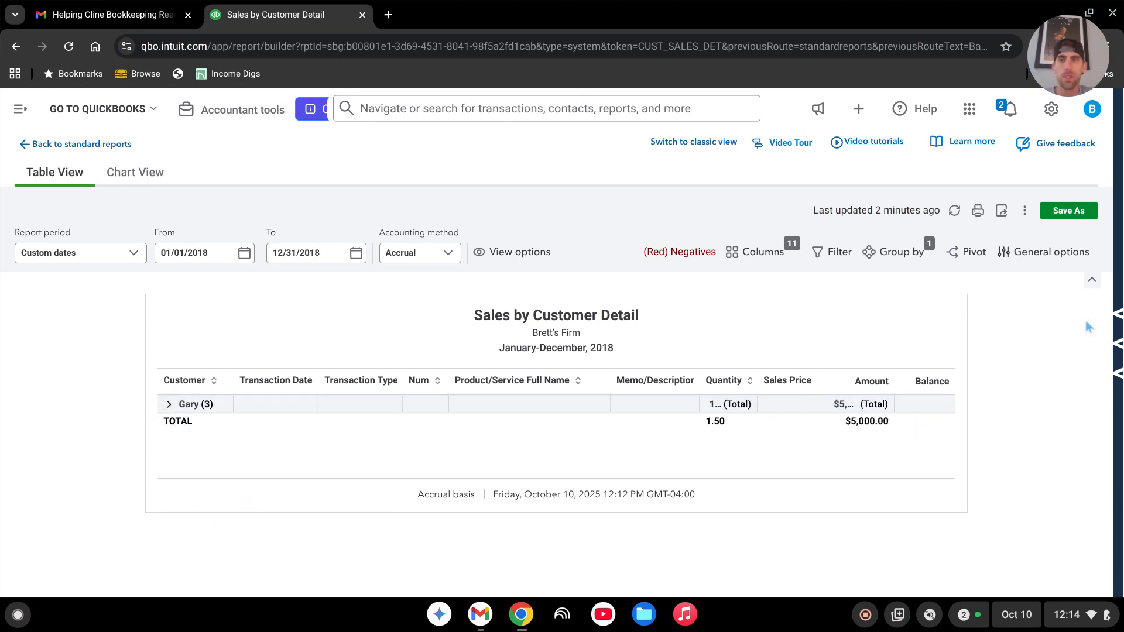
click(182, 407)
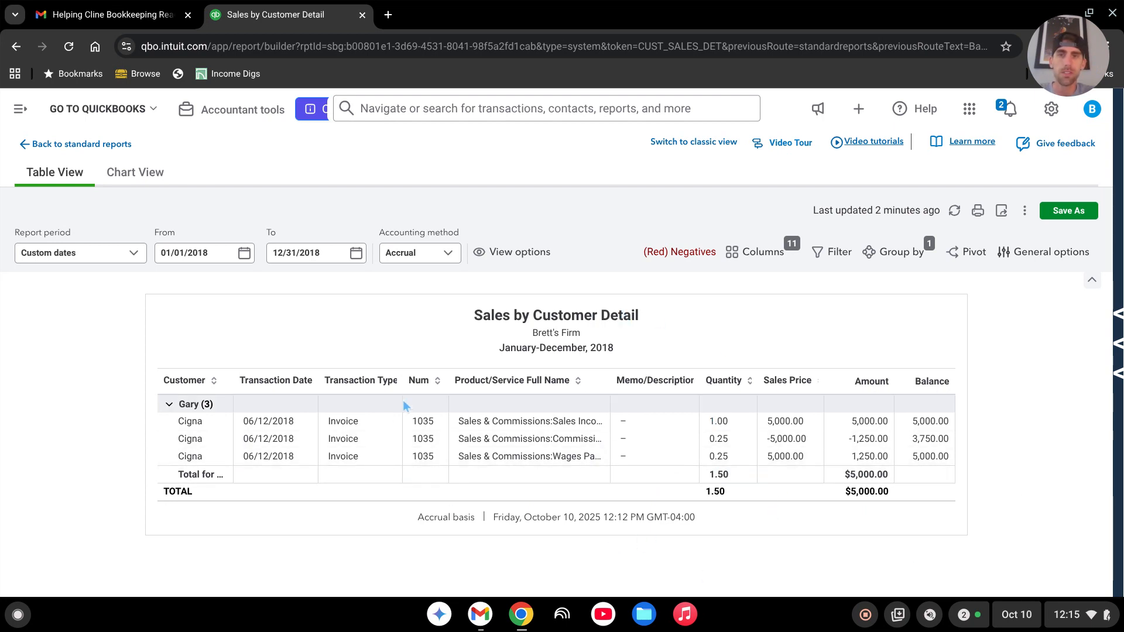
click(82, 145)
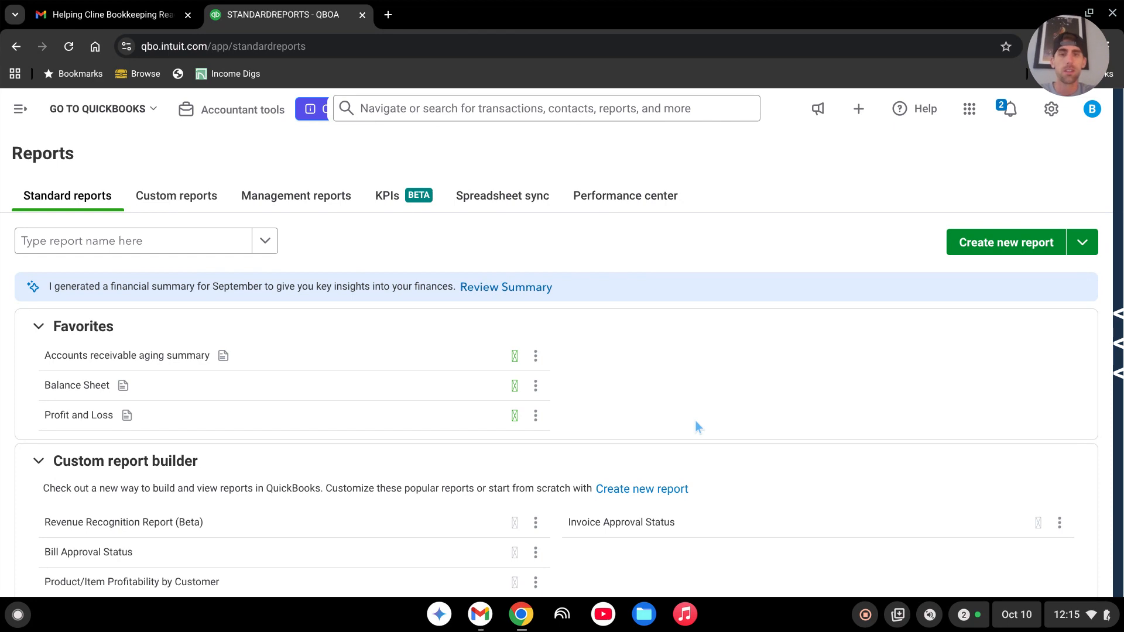
click(183, 208)
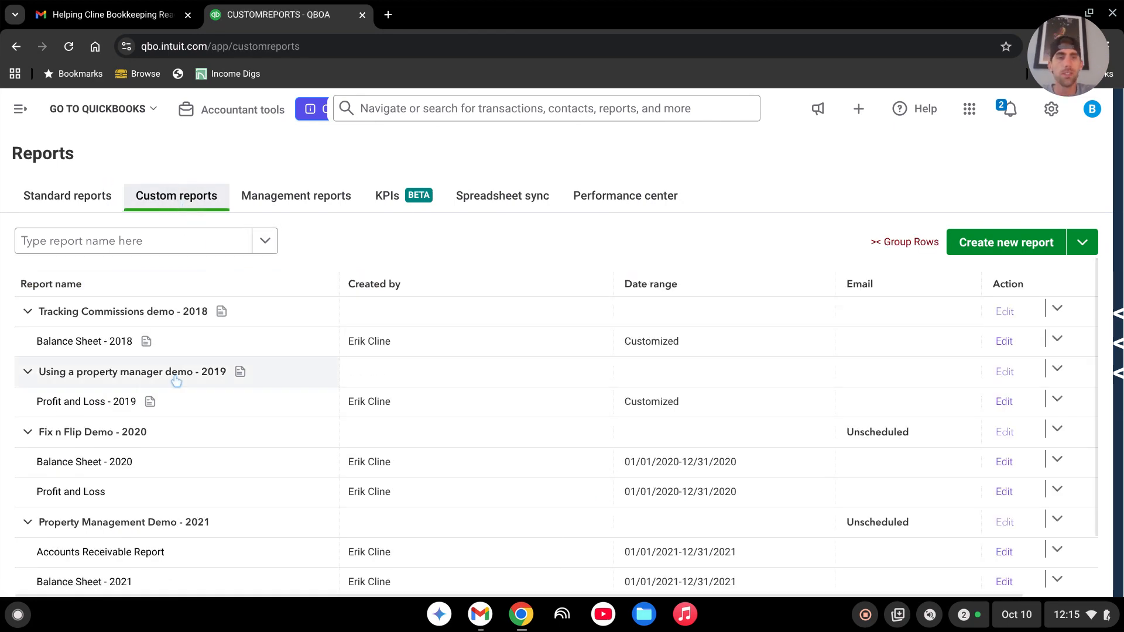